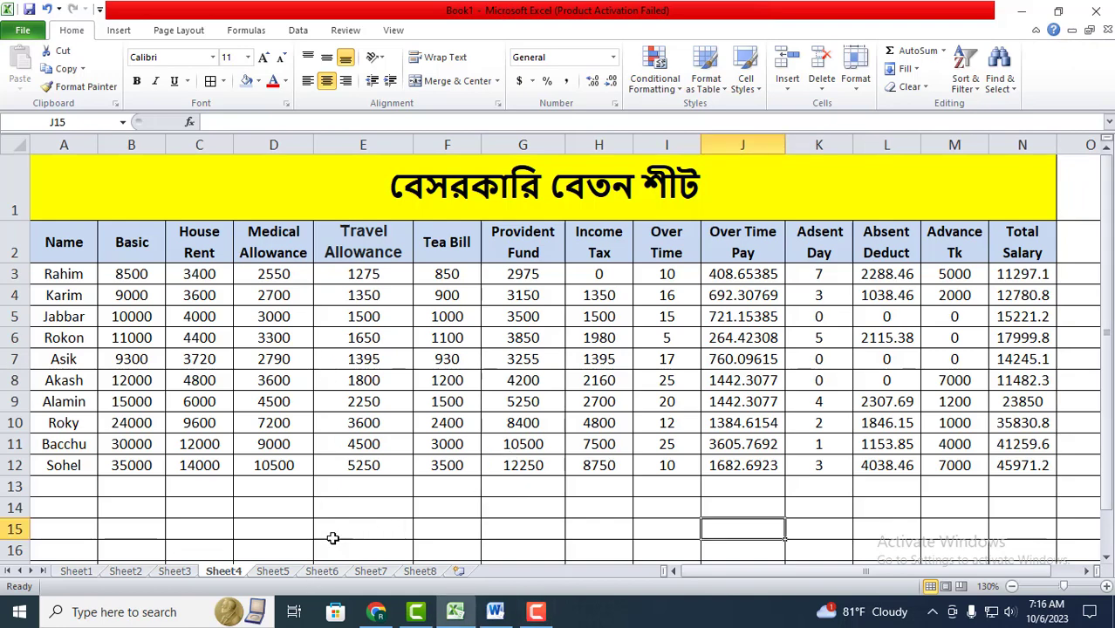
Step: Switch to Sheet6, the salary table with only names and Basic values filled
left_click(322, 571)
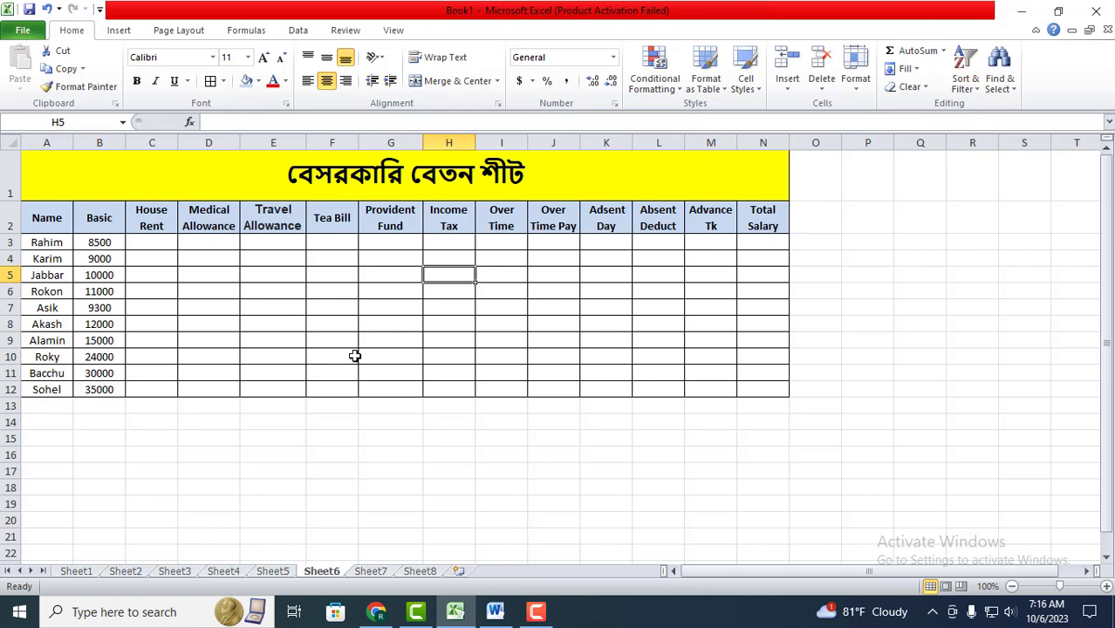
Step: Zoom the Sheet6 salary table in to 115%
scroll(355, 356, "up", 1, "ctrl")
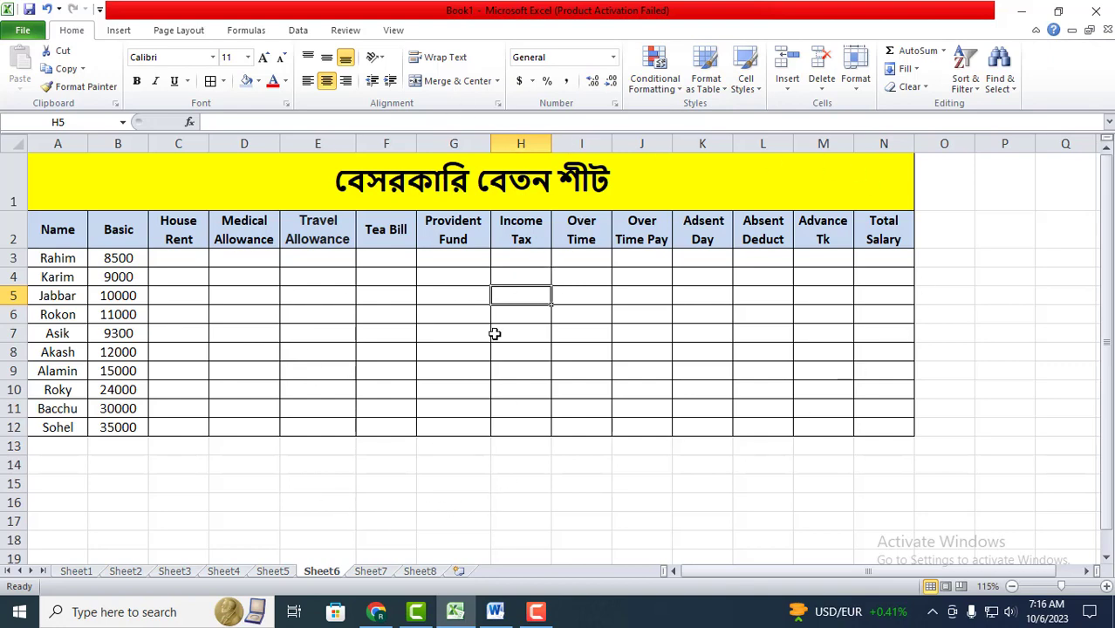
left_click(494, 611)
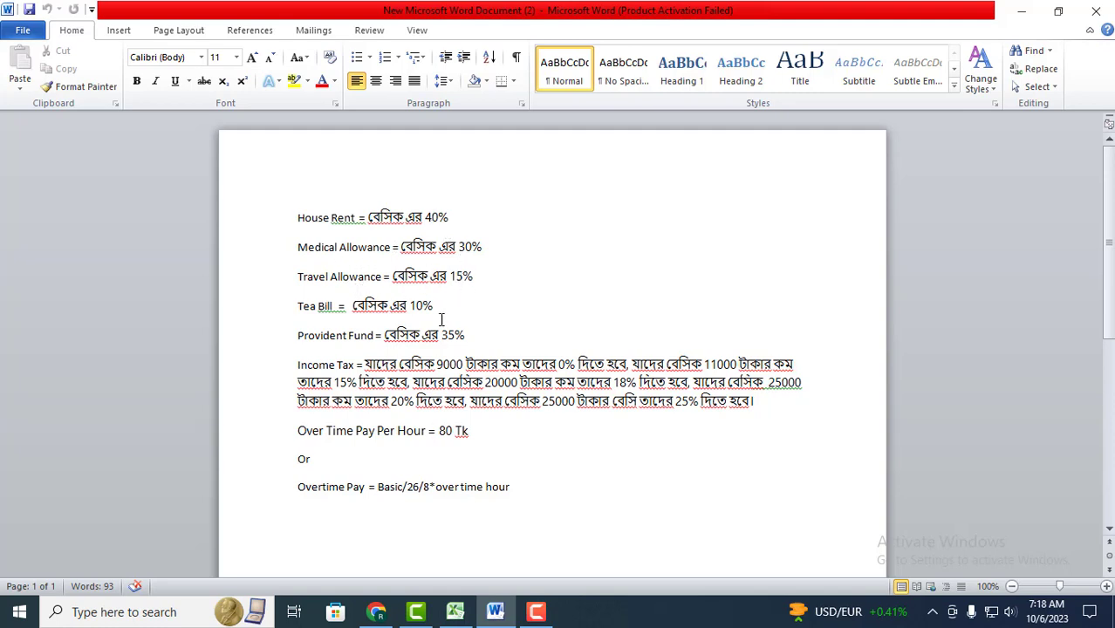
left_click(455, 611)
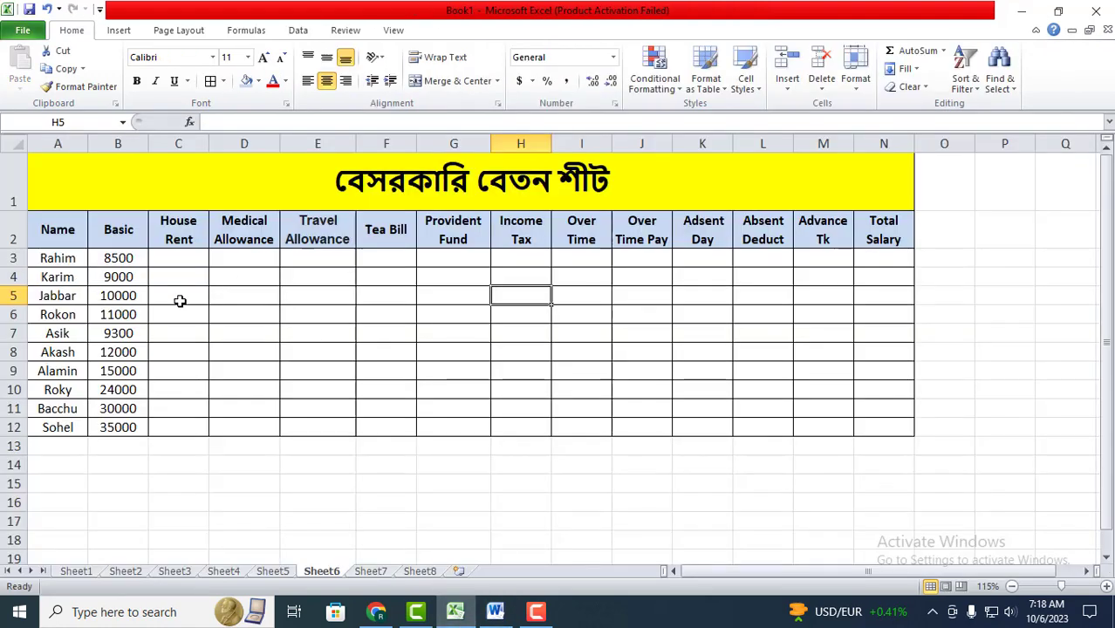
Step: Enter =B3*40% in C3 and fill it down to C12 for House Rent (3400–14000)
left_click(172, 252)
type("=")
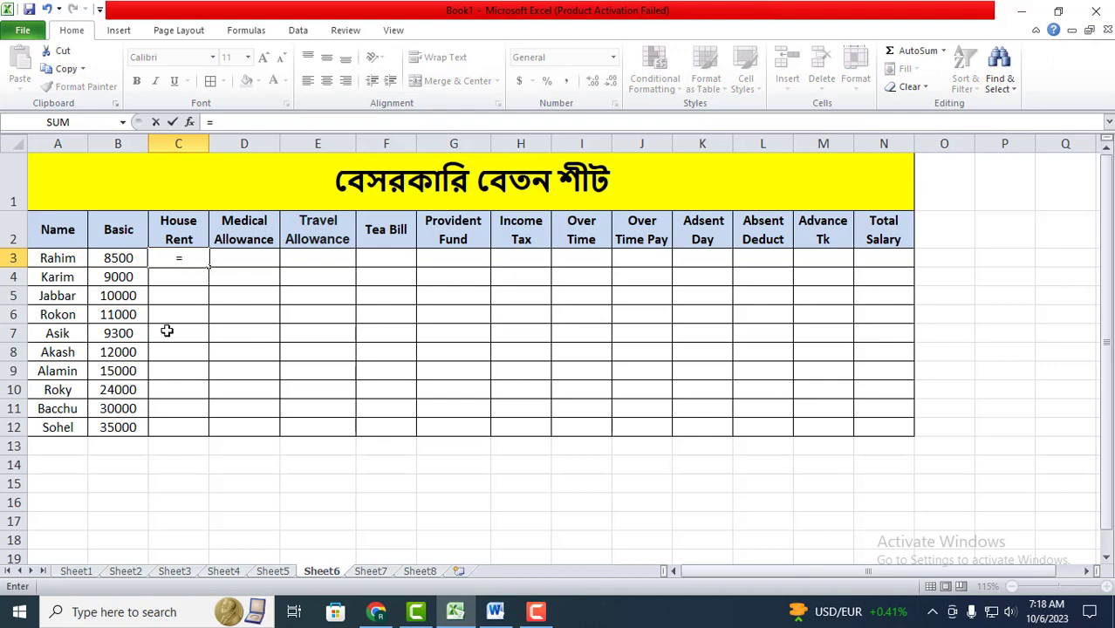
left_click(123, 260)
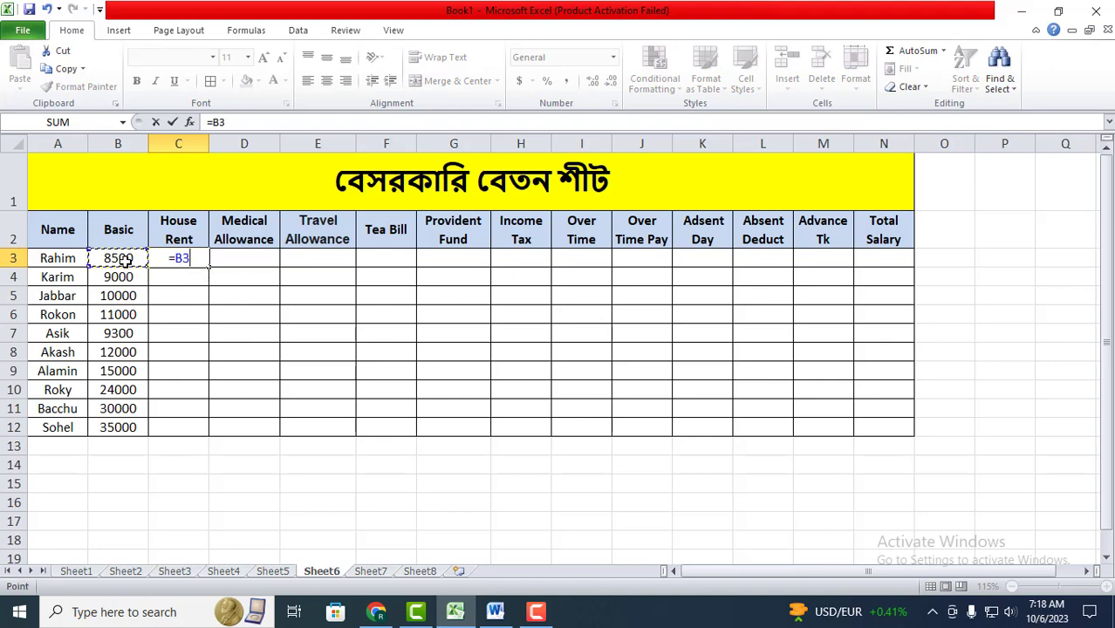
type("*40")
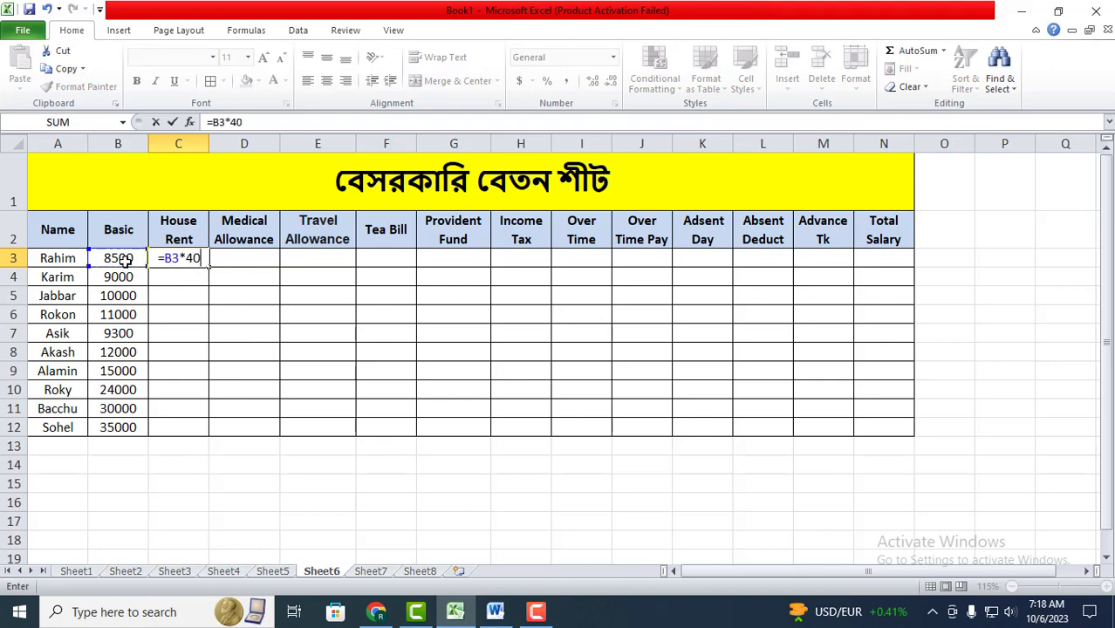
type("%")
key("Return")
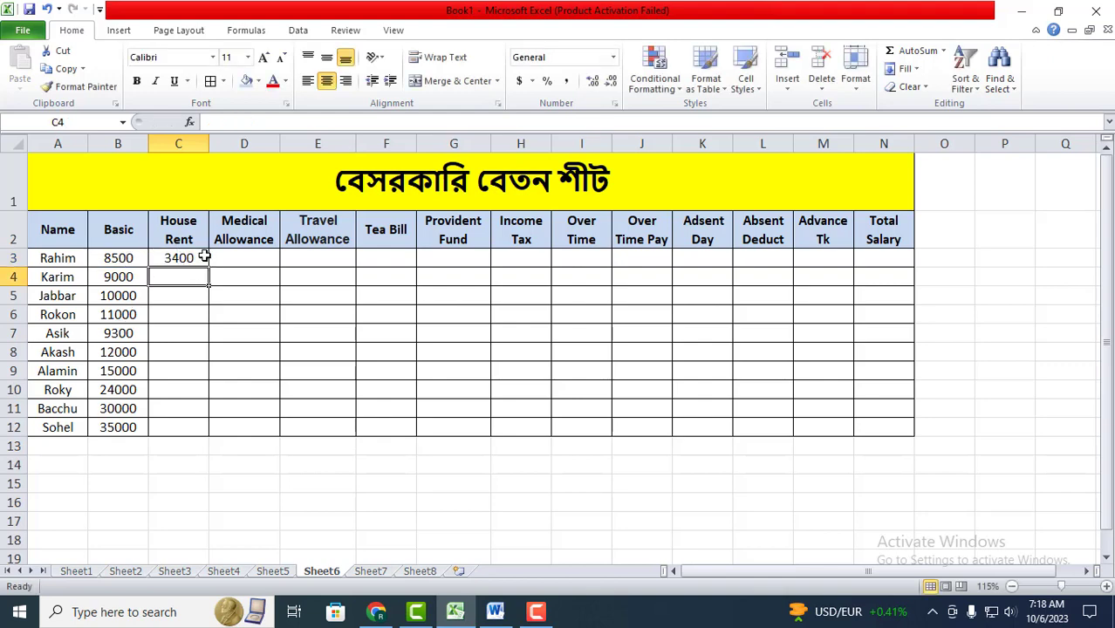
left_click(192, 258)
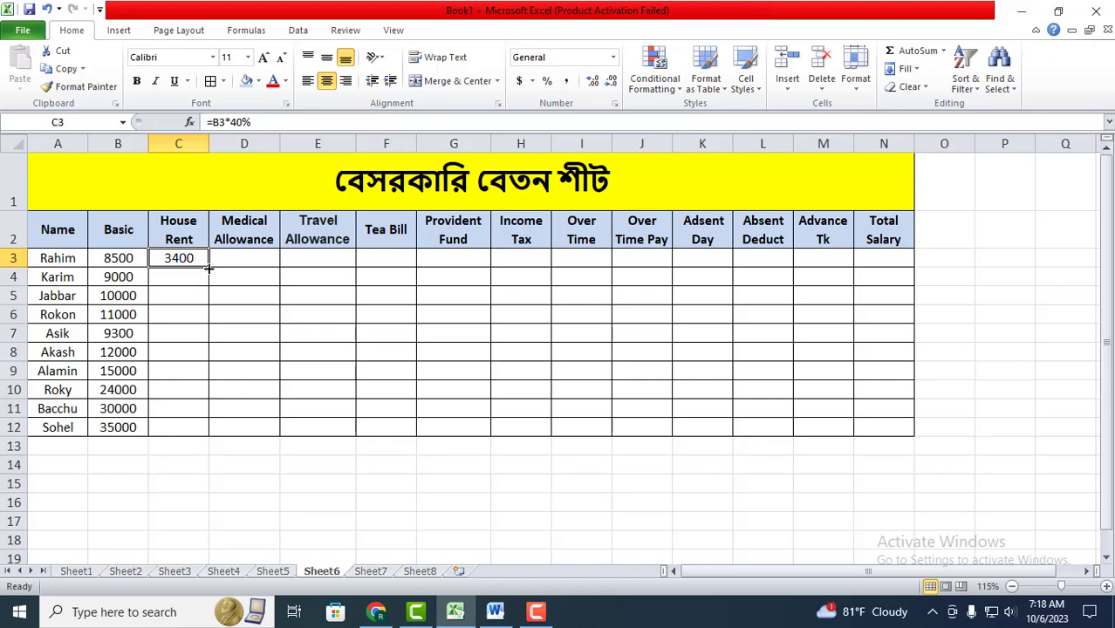
left_click_drag(209, 269, 216, 429)
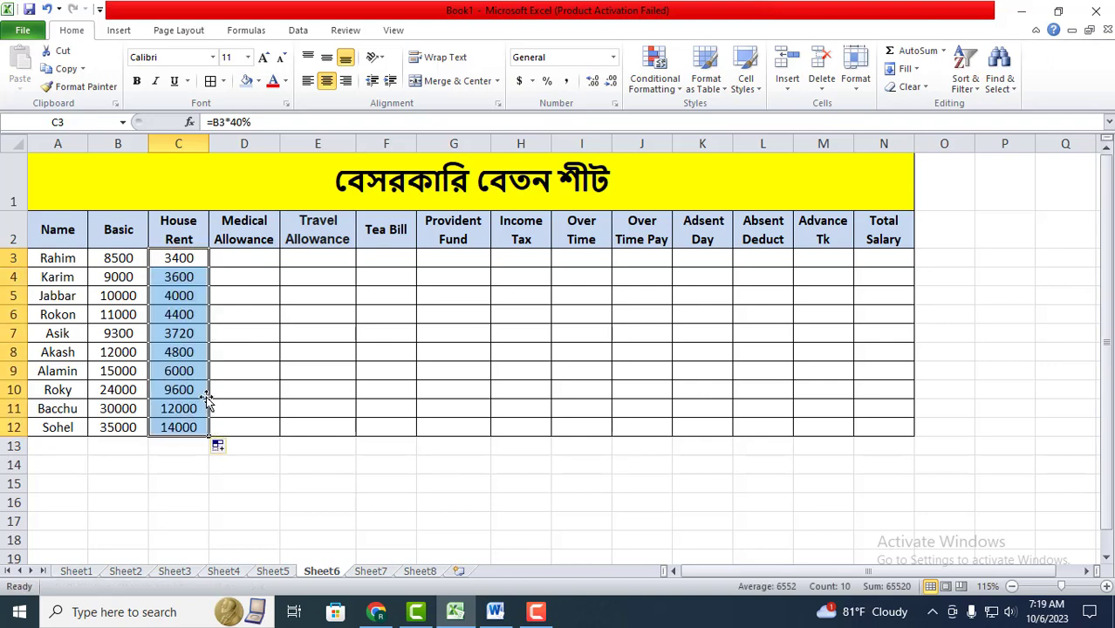
left_click(260, 258)
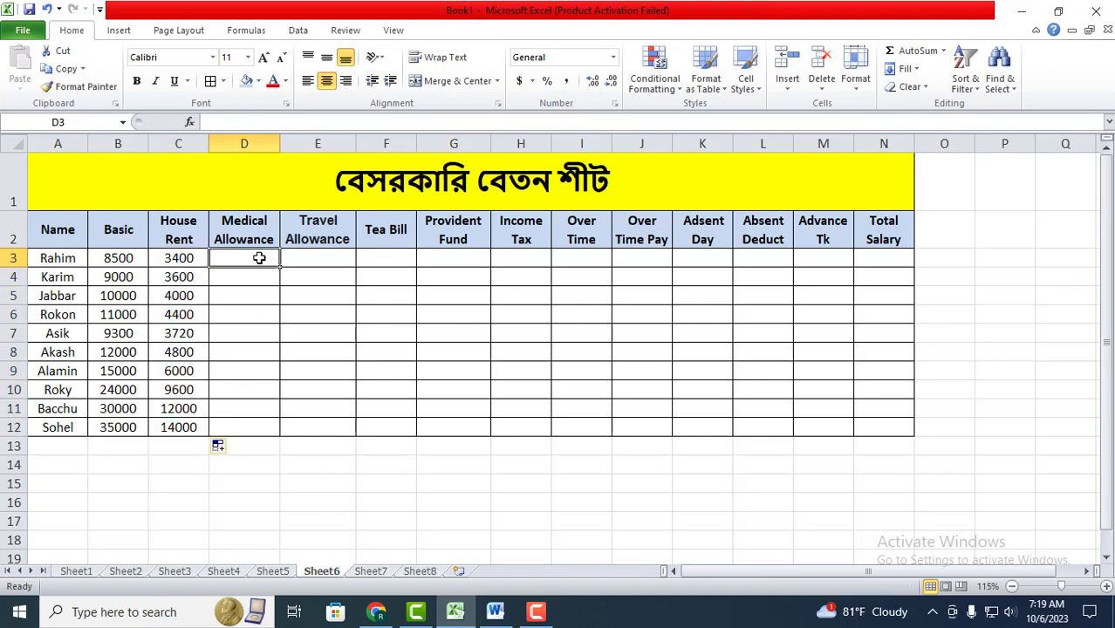
Step: Enter =B3*30% in D3 and fill Medical Allowance down to row 12
type("=")
left_click(136, 261)
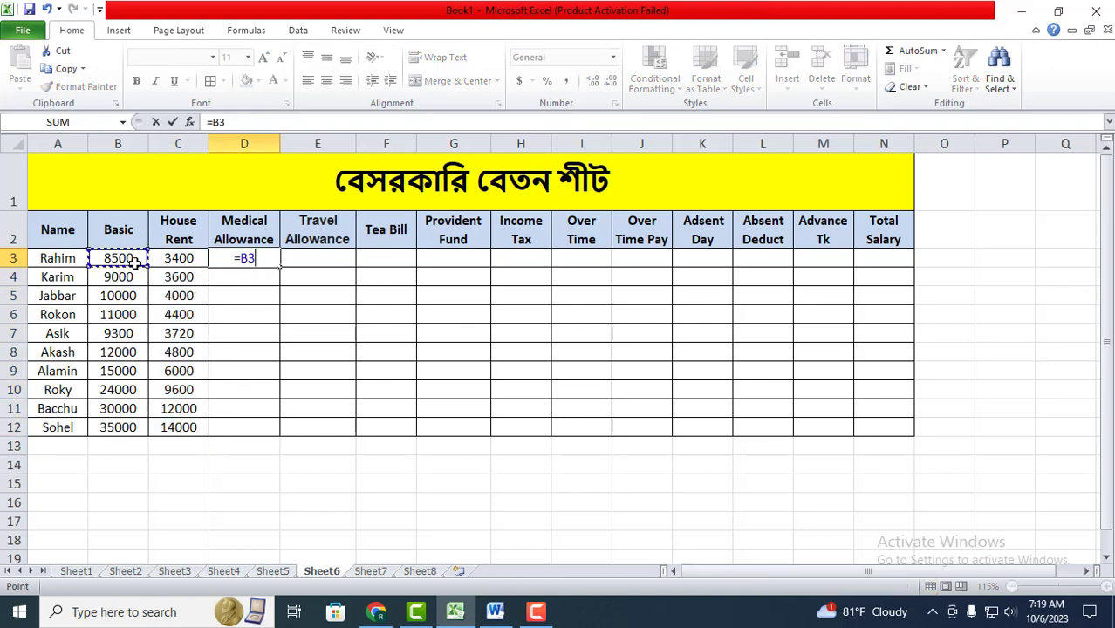
type("*30")
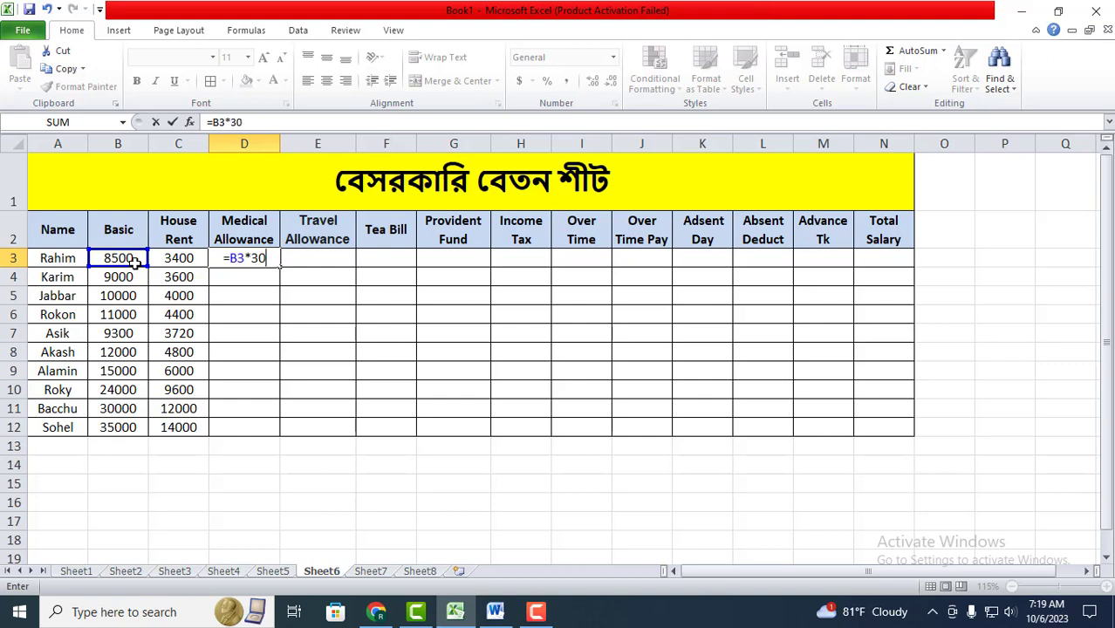
type("%")
key("Return")
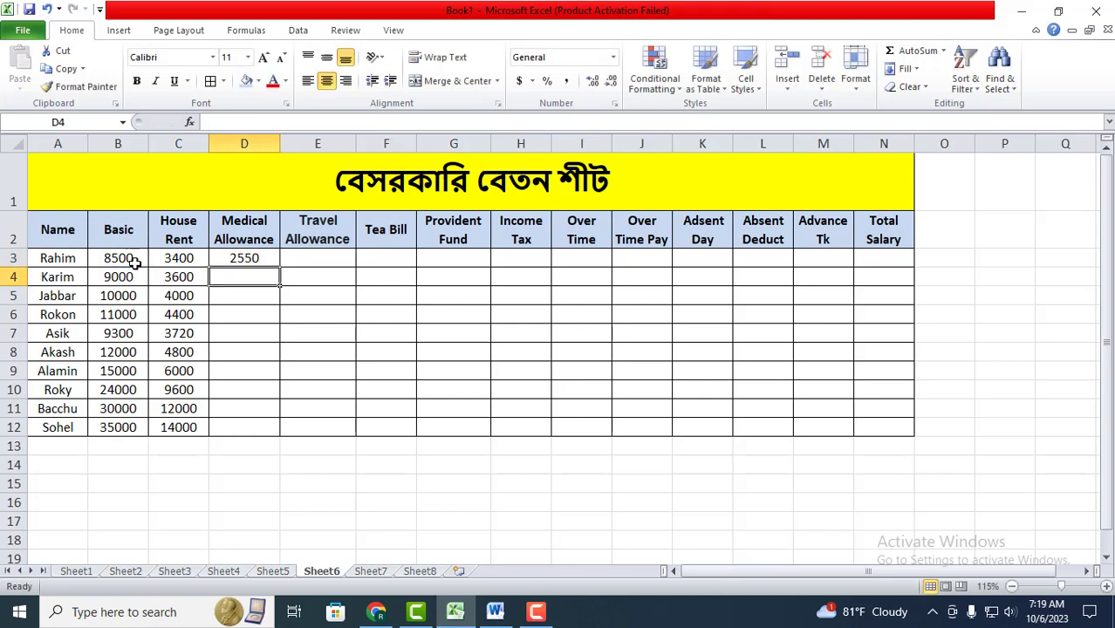
left_click(254, 253)
left_click_drag(280, 267, 295, 429)
Step: Enter =B3*15% in E3 and fill Travel Allowance down to row 12
left_click(332, 259)
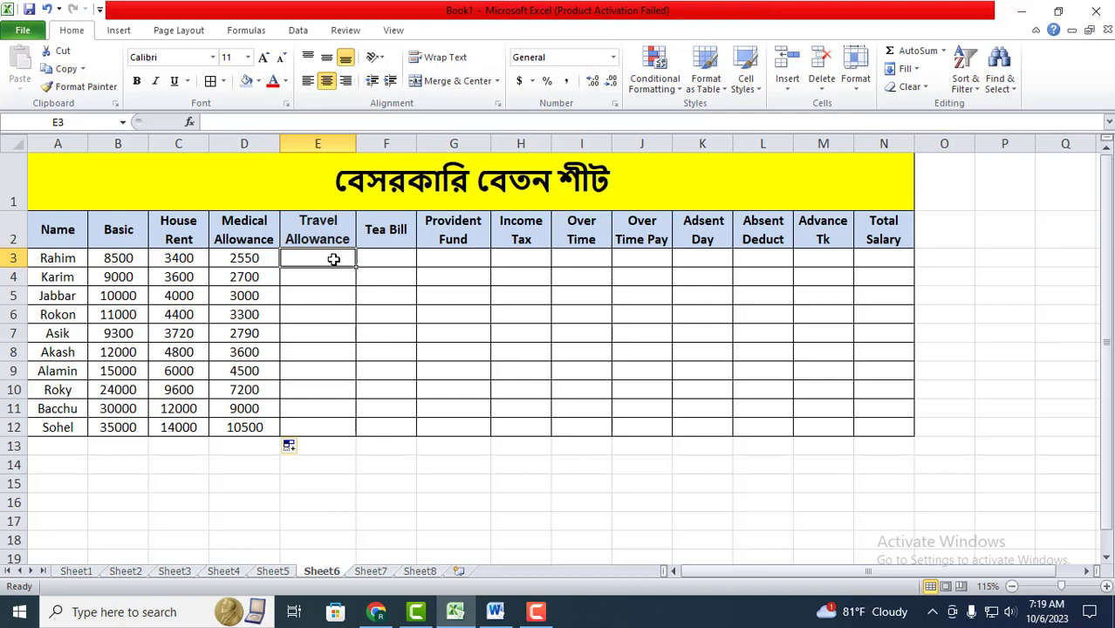
type("=")
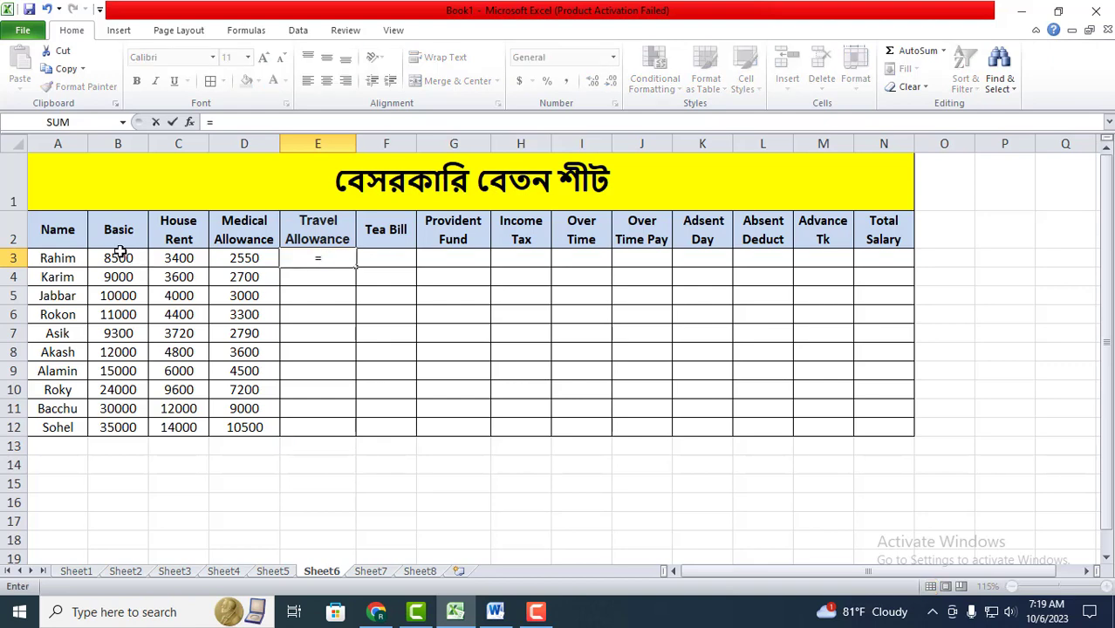
left_click(120, 252)
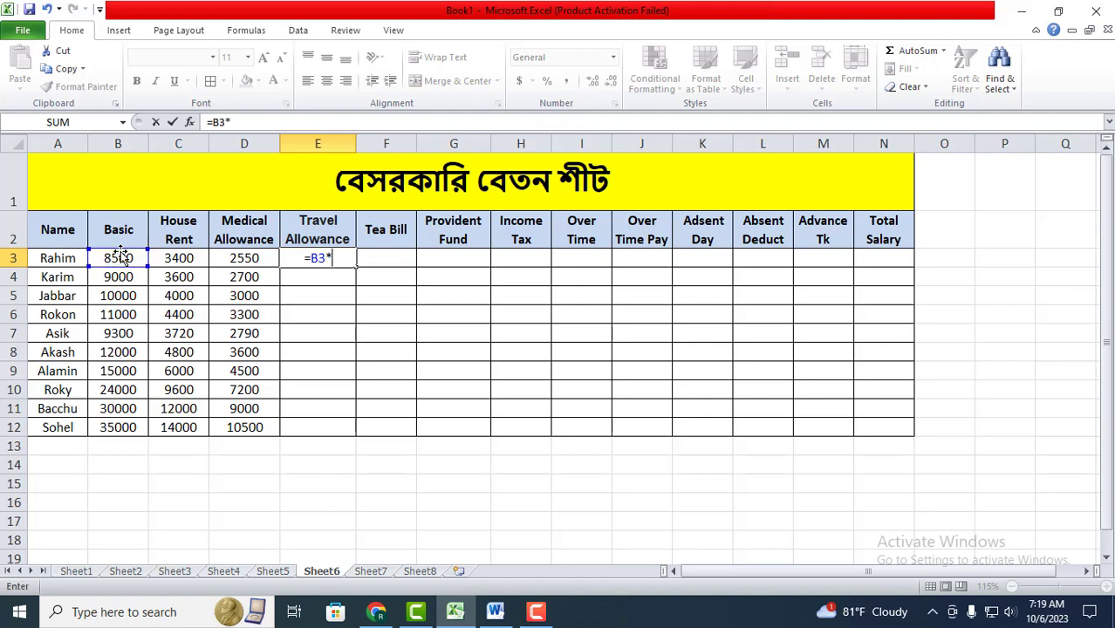
type("*15")
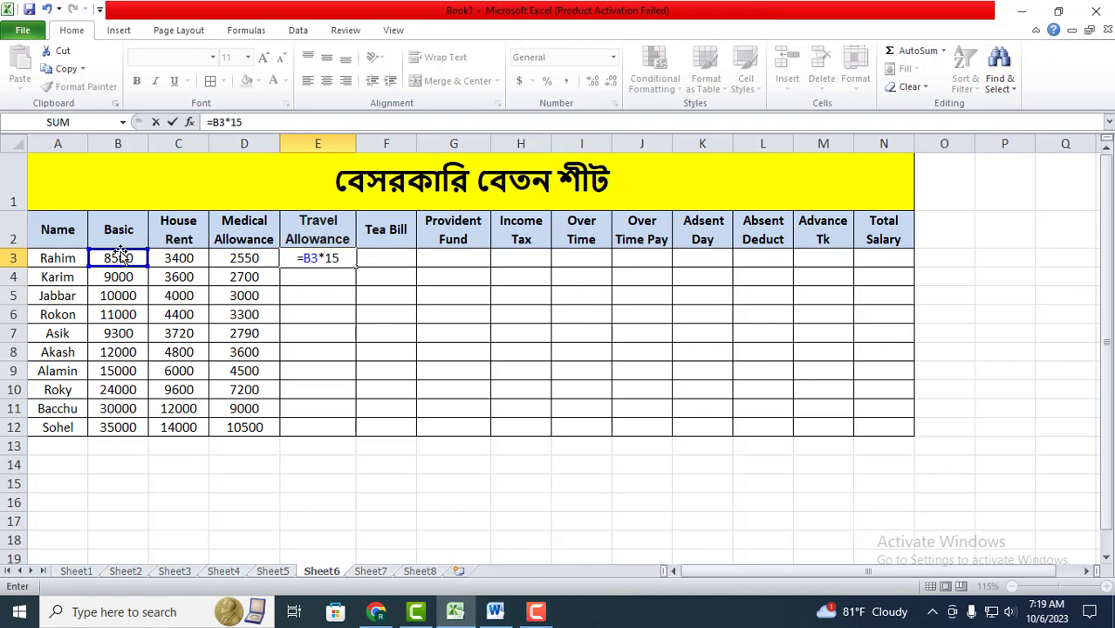
type("%")
key("Return")
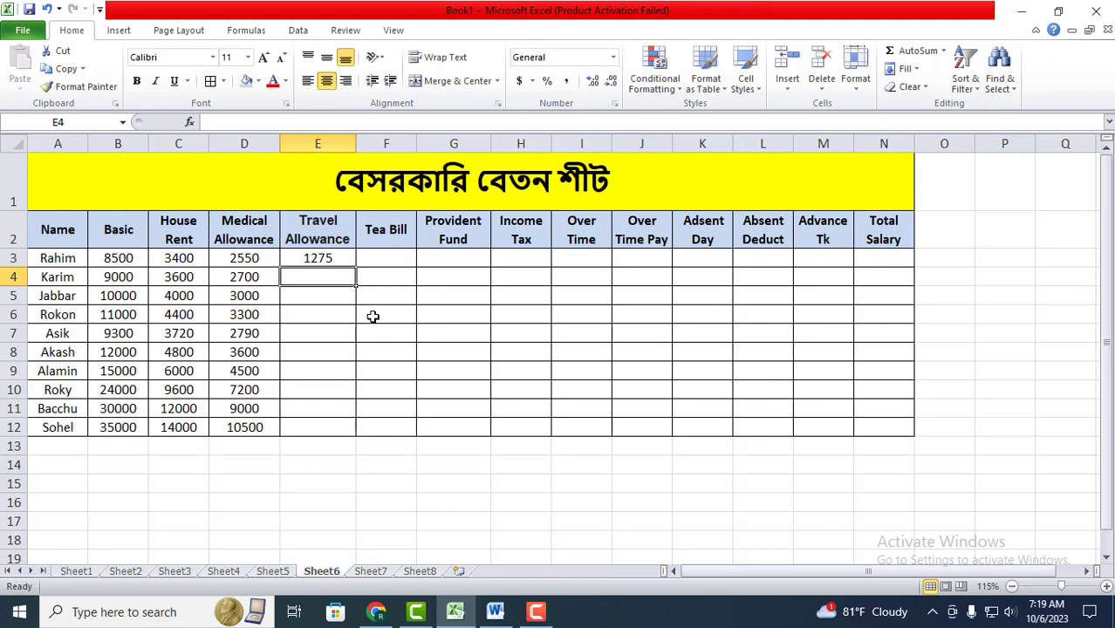
left_click(321, 255)
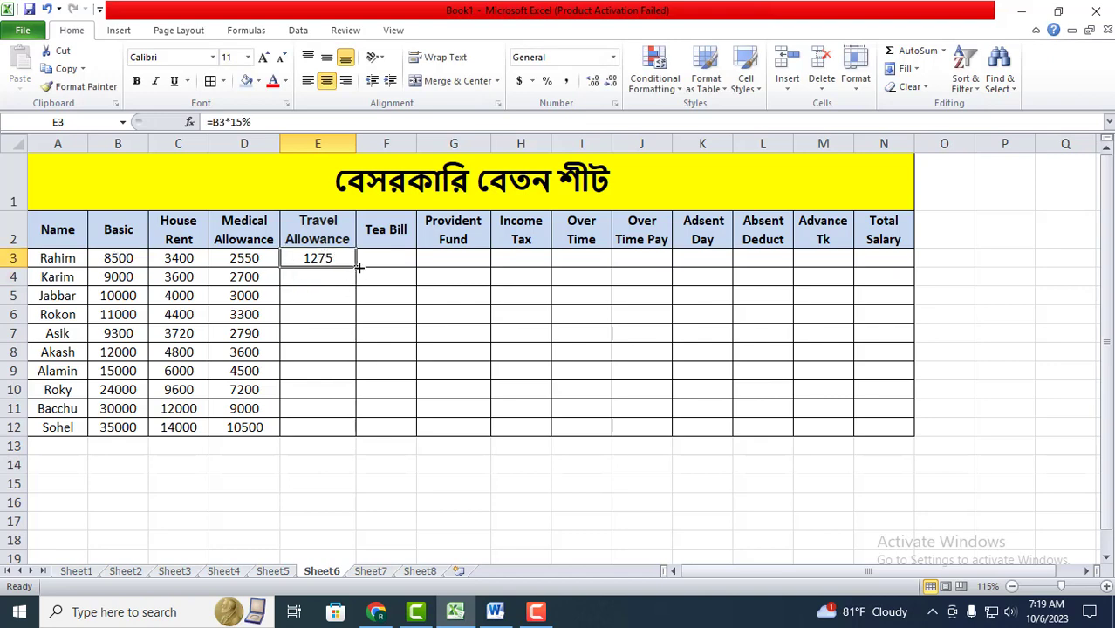
left_click_drag(356, 267, 368, 432)
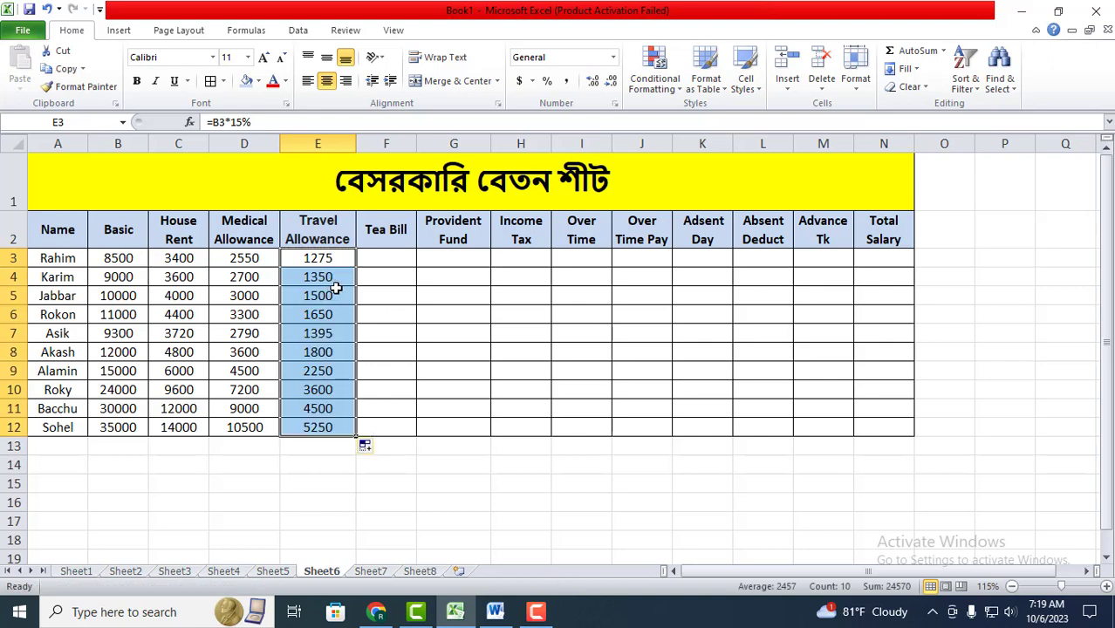
left_click(405, 254)
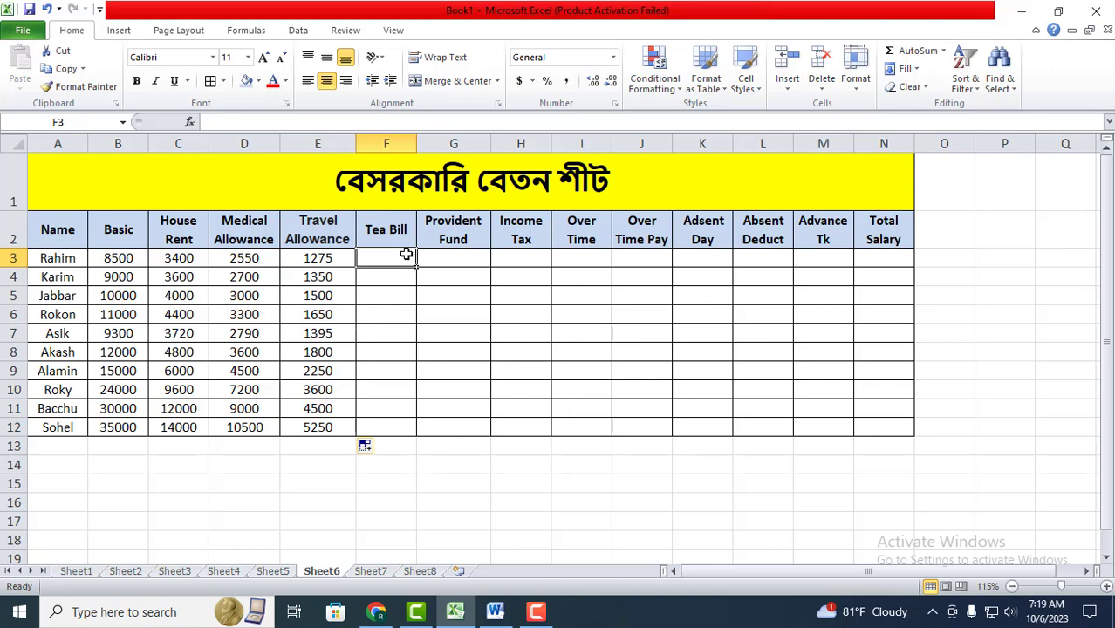
Step: Enter =B3*10% in F3 and fill the Tea Bill column down to row 12
type("=")
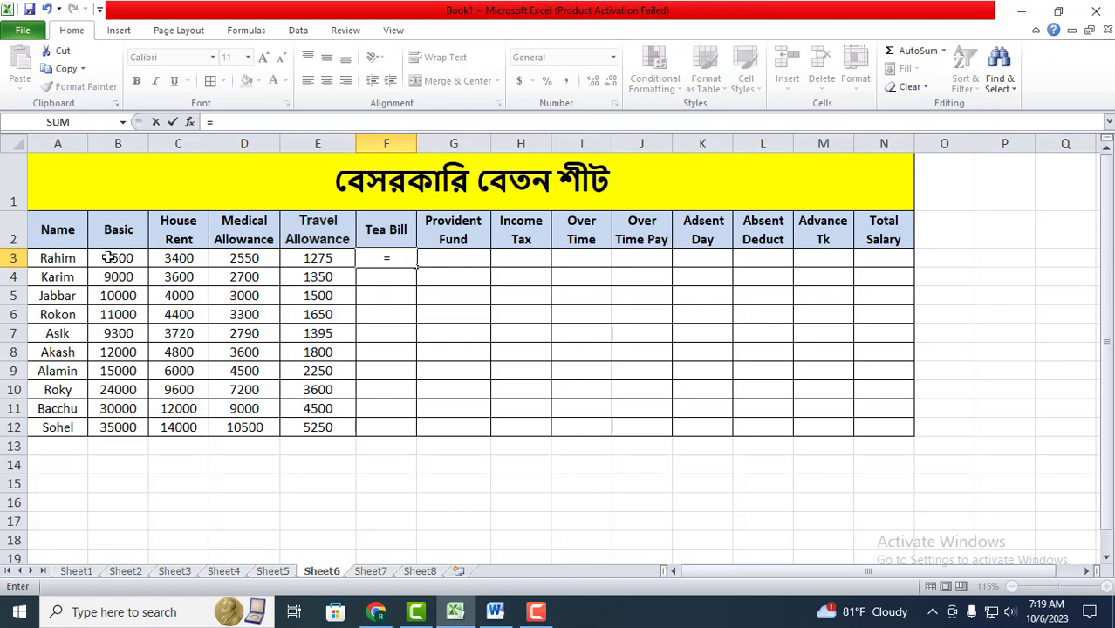
left_click(107, 257)
type("*")
type("10")
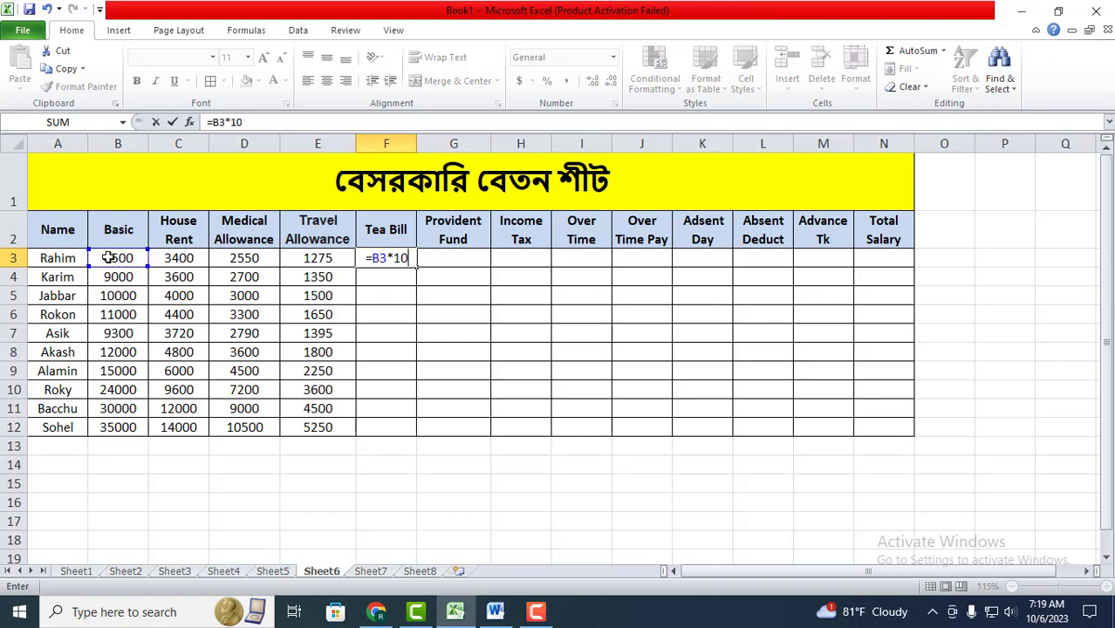
type("%")
key("Return")
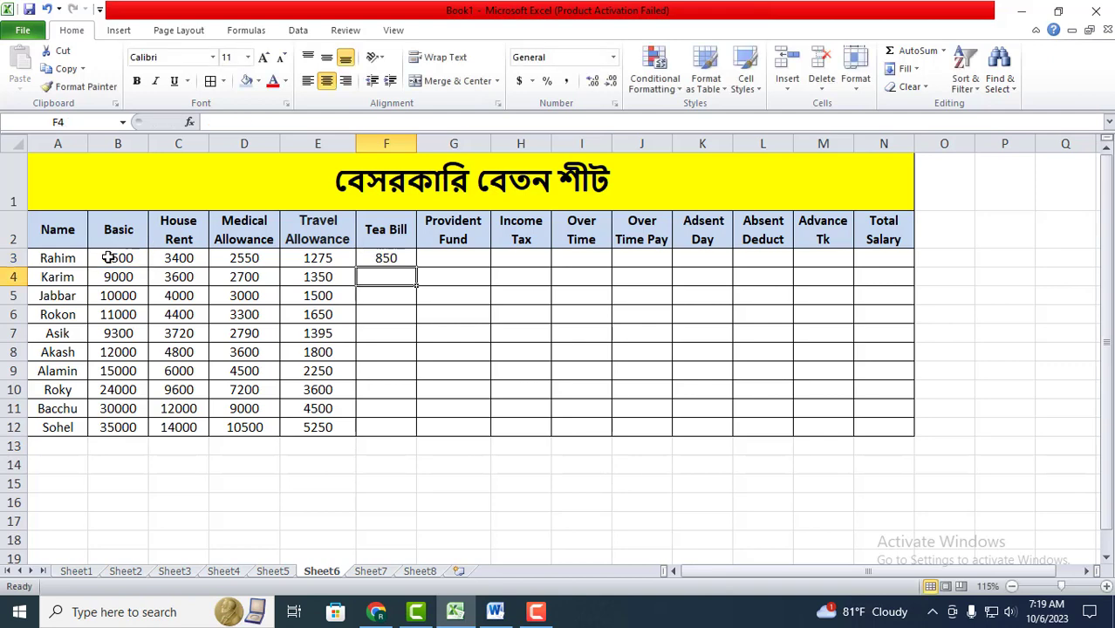
left_click(387, 258)
left_click_drag(417, 267, 426, 430)
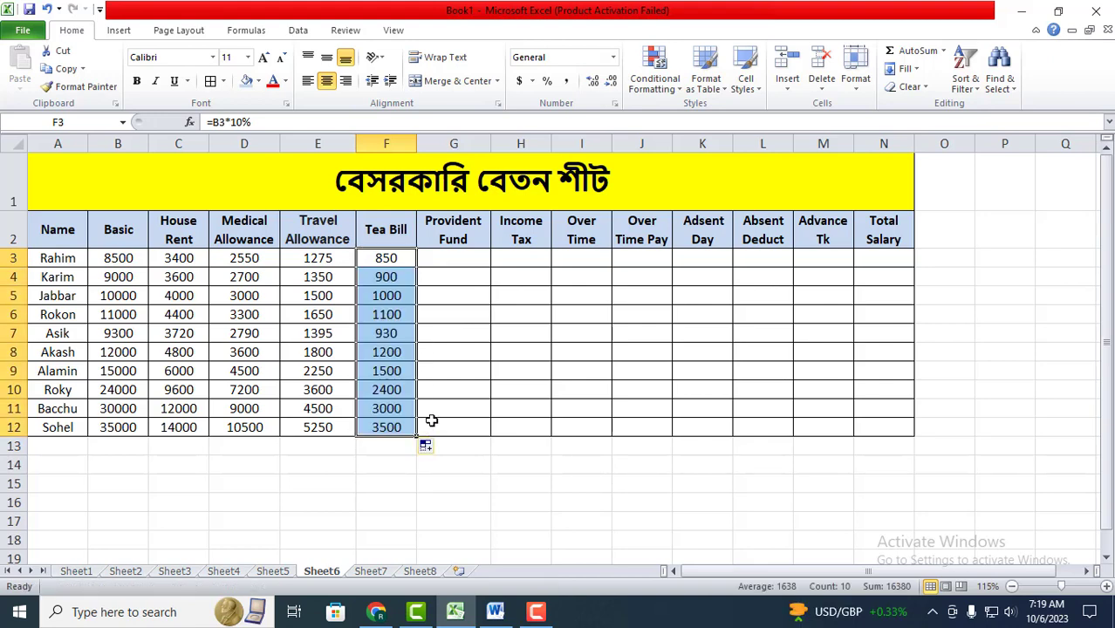
Step: Enter =B3*35% in G3 and fill Provident Fund down to G12
left_click(477, 258)
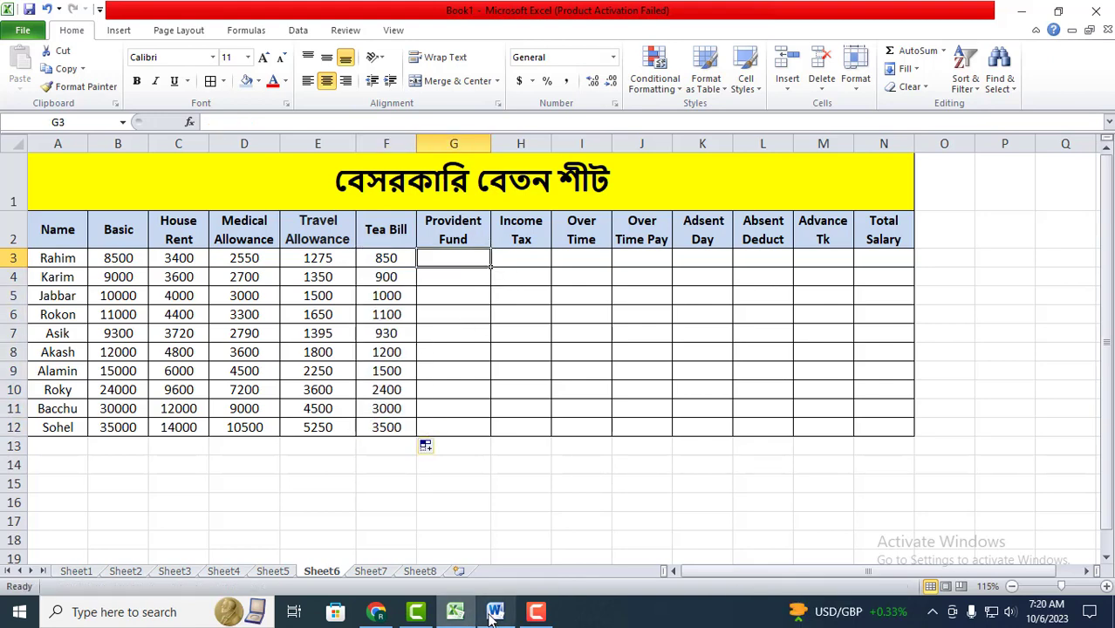
mouse_move(493, 615)
mouse_move(490, 555)
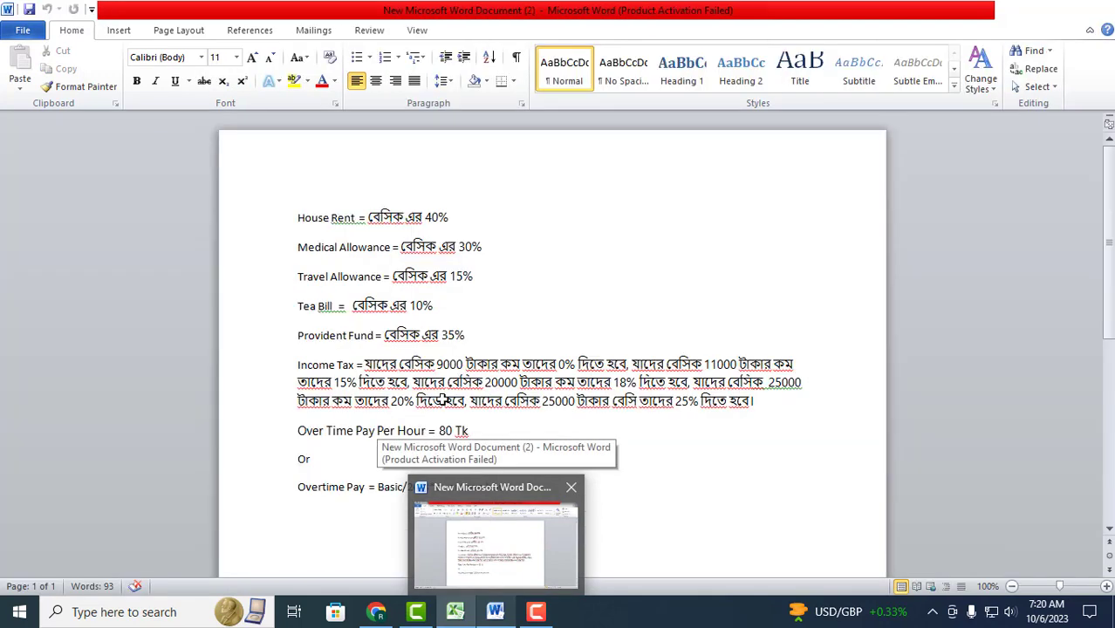
type("=")
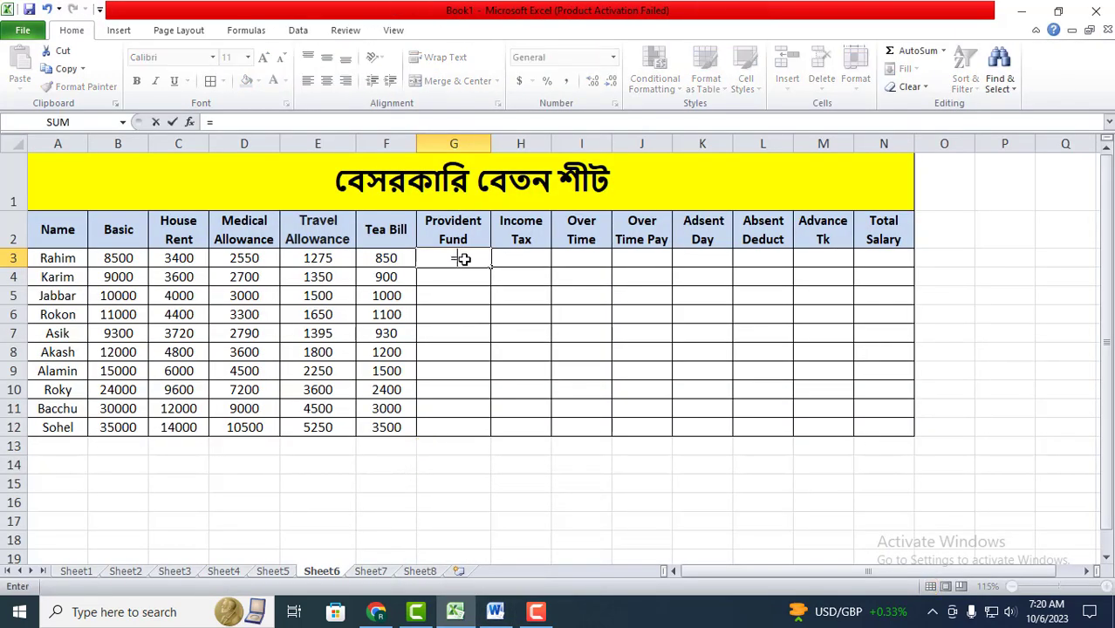
left_click(117, 259)
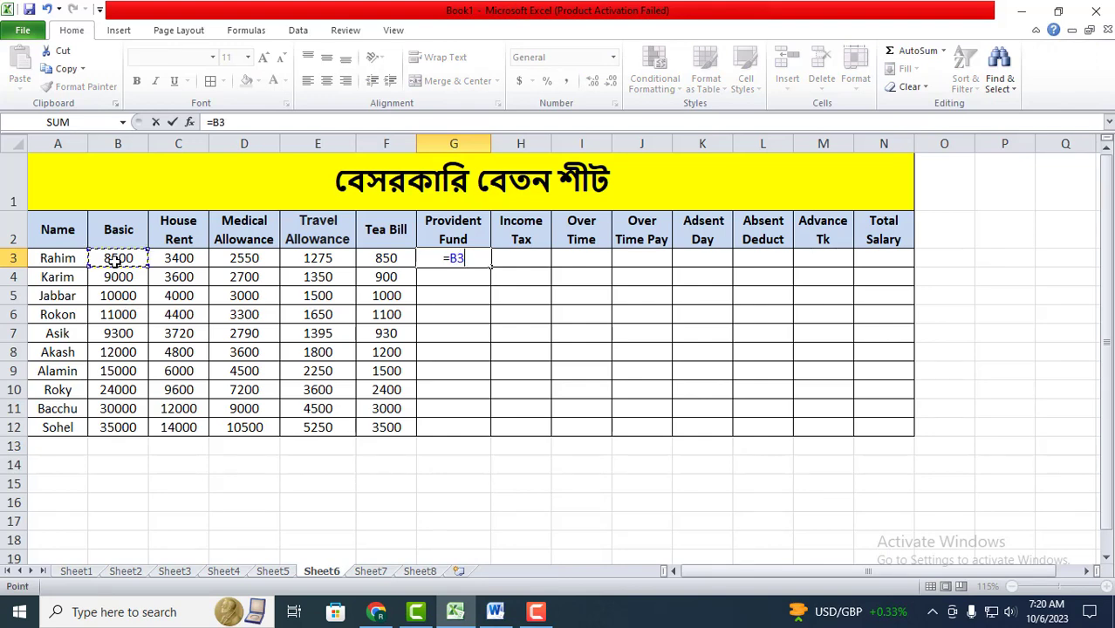
type("*")
type("35")
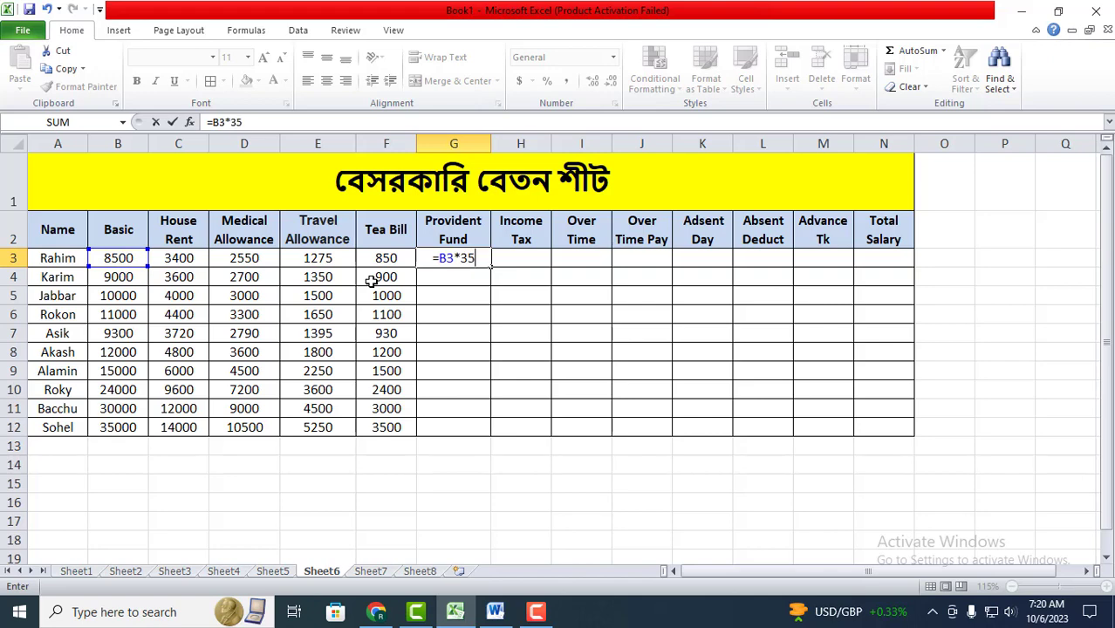
type("%")
key("Return")
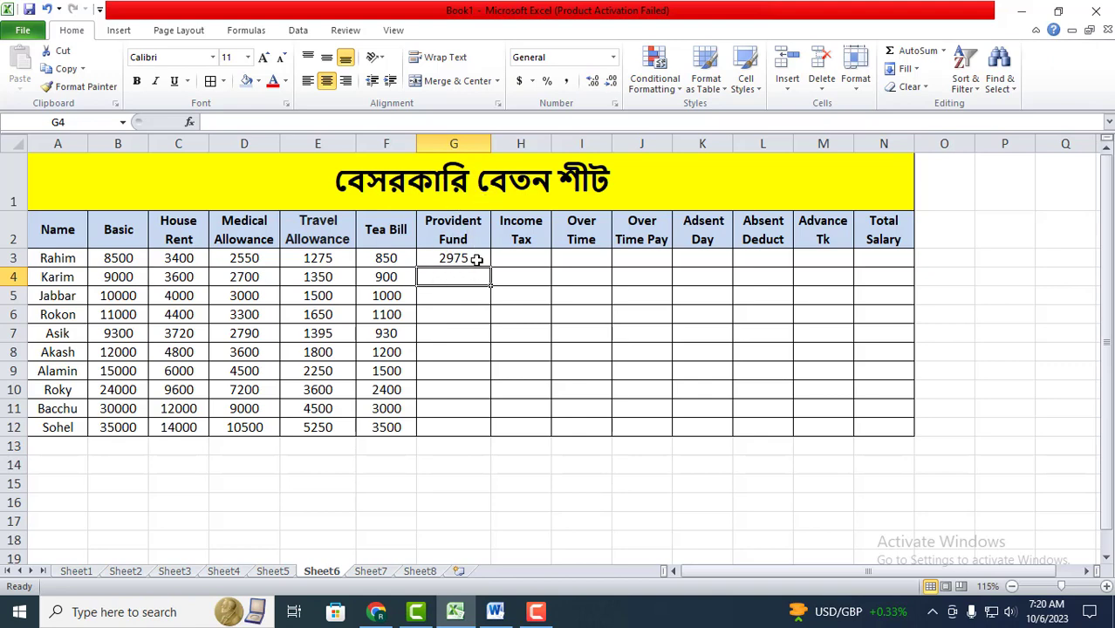
left_click(471, 258)
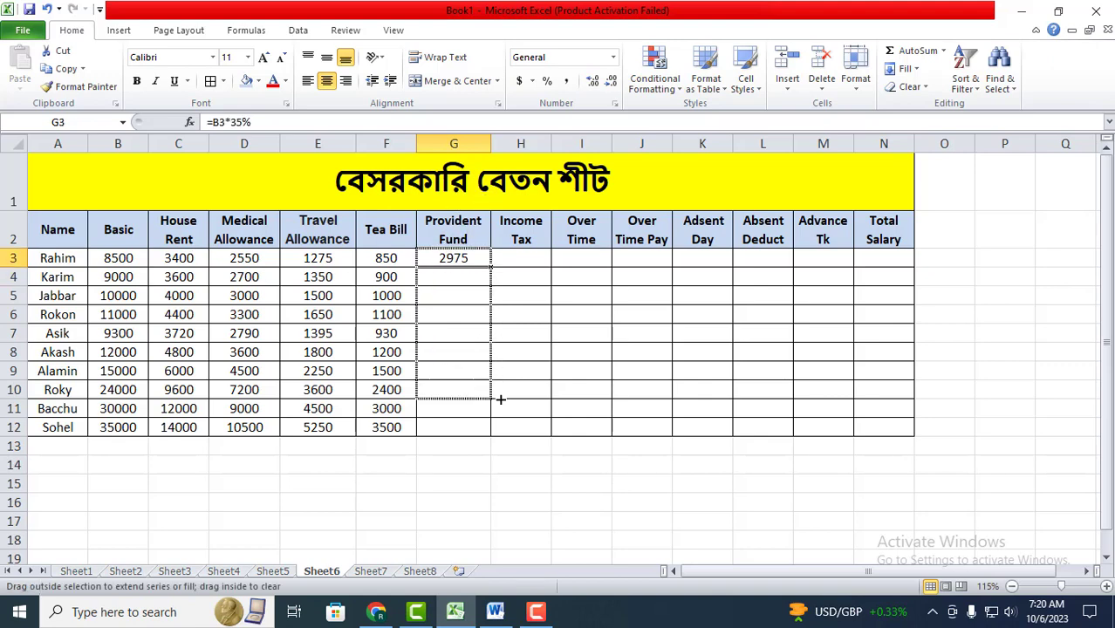
left_click_drag(497, 279, 498, 431)
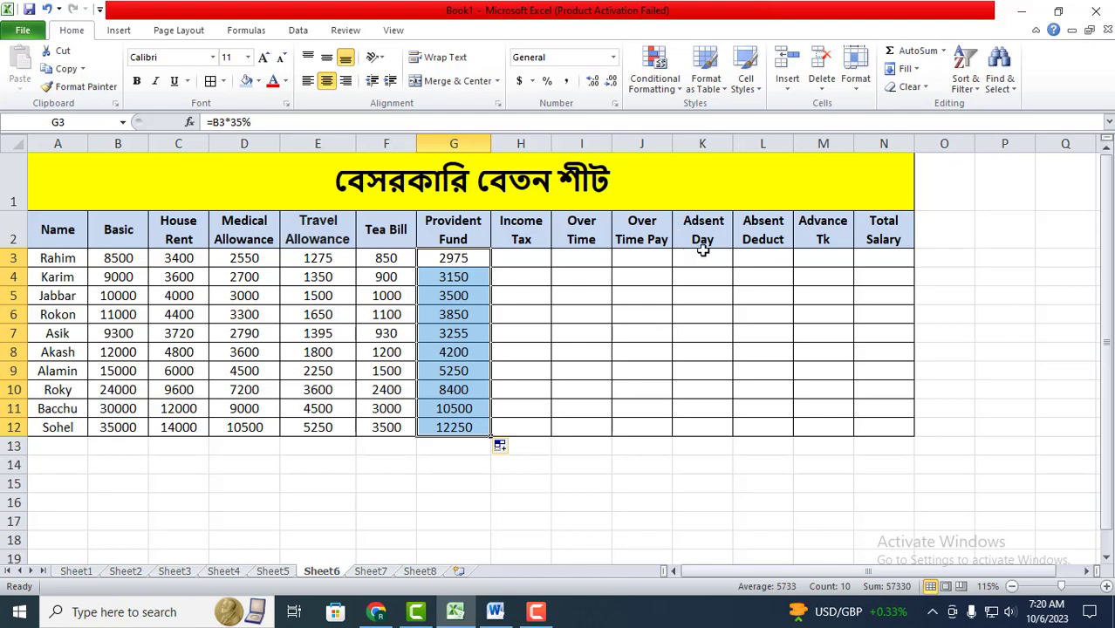
left_click(534, 313)
left_click(533, 259)
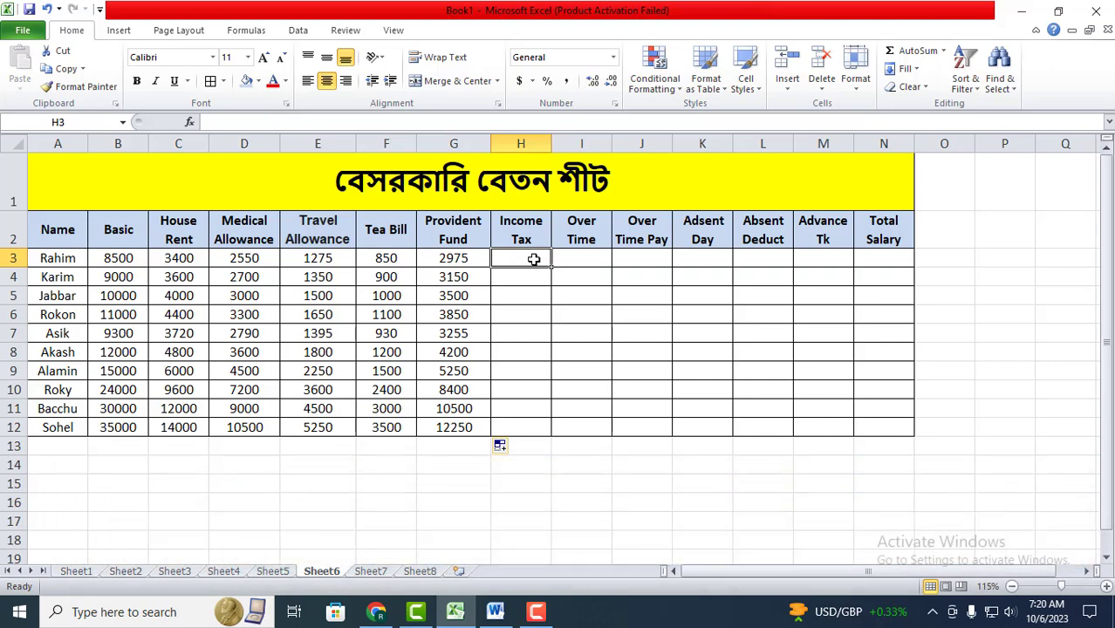
Step: Start the H3 formula and check the income tax rules in the Word notes
type("=")
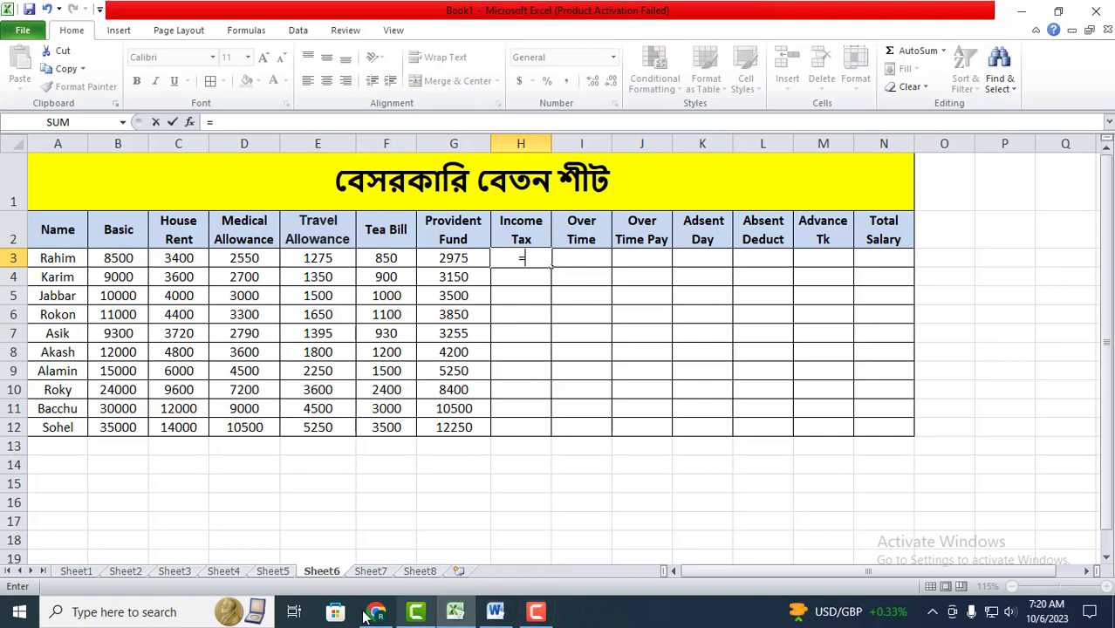
left_click(494, 612)
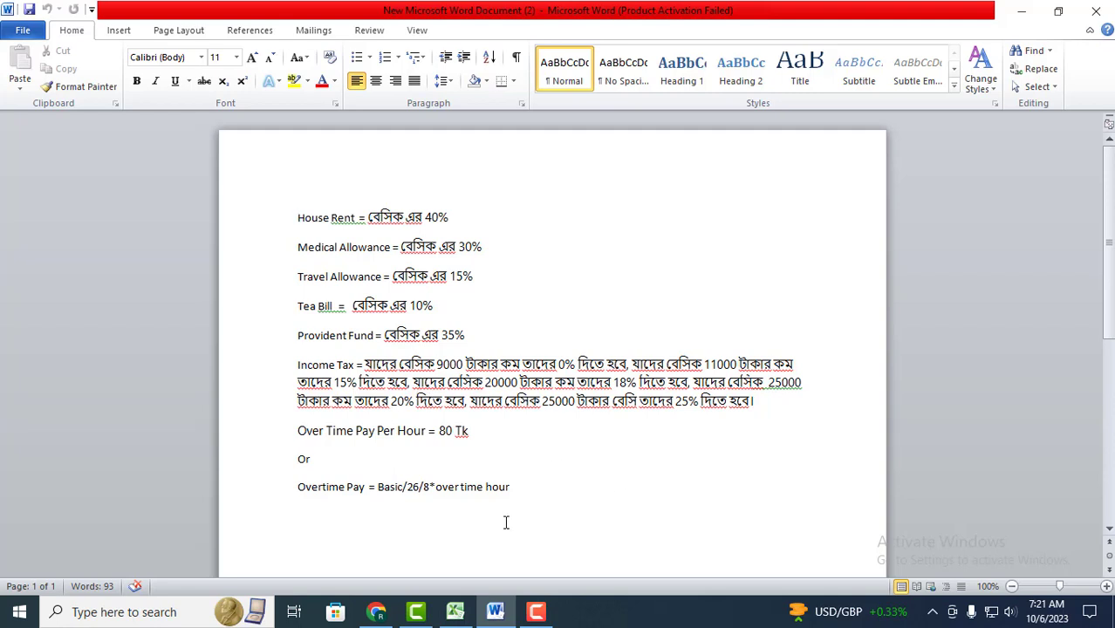
left_click(455, 611)
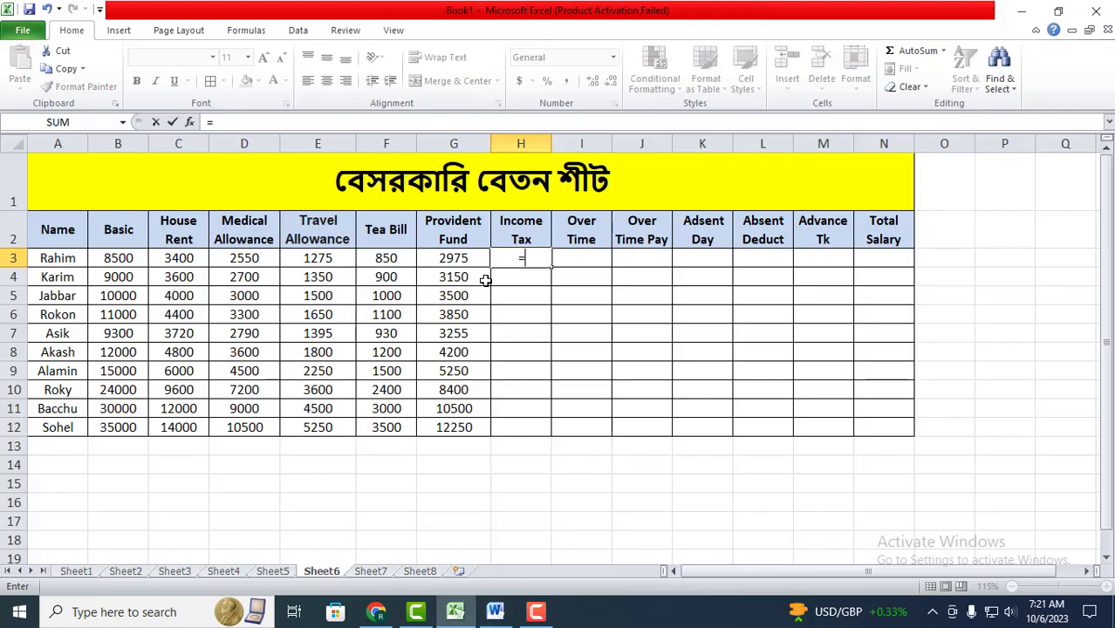
type("হা")
key("BackSpace")
key("BackSpace")
Step: Type IF(B3<9000,0,IF(B3<11000, into the H3 Income Tax formula
type("if")
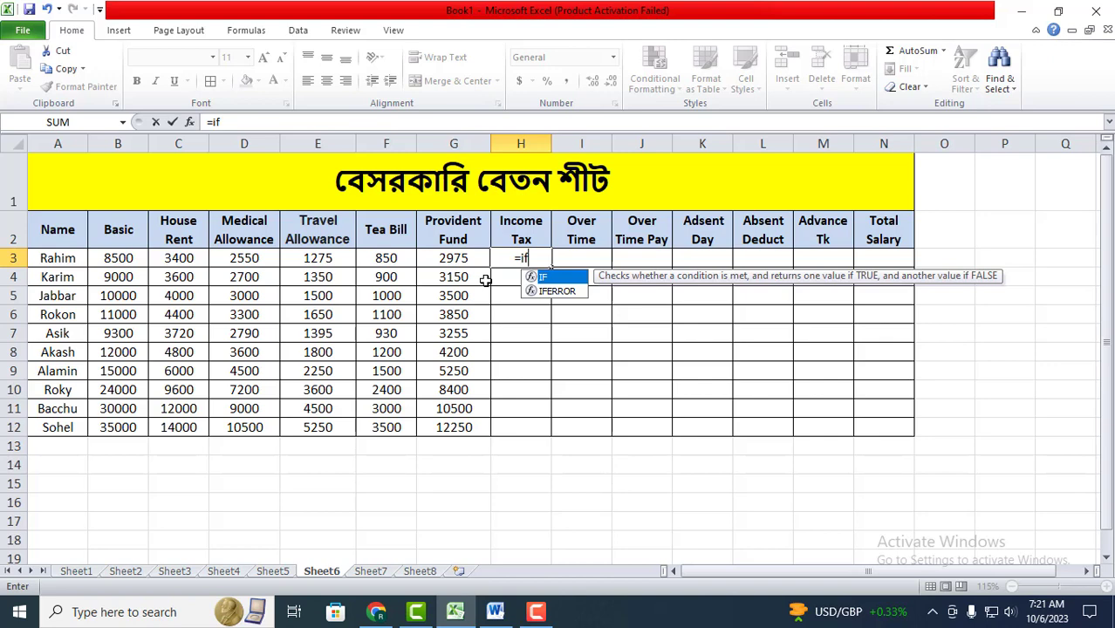
type("(")
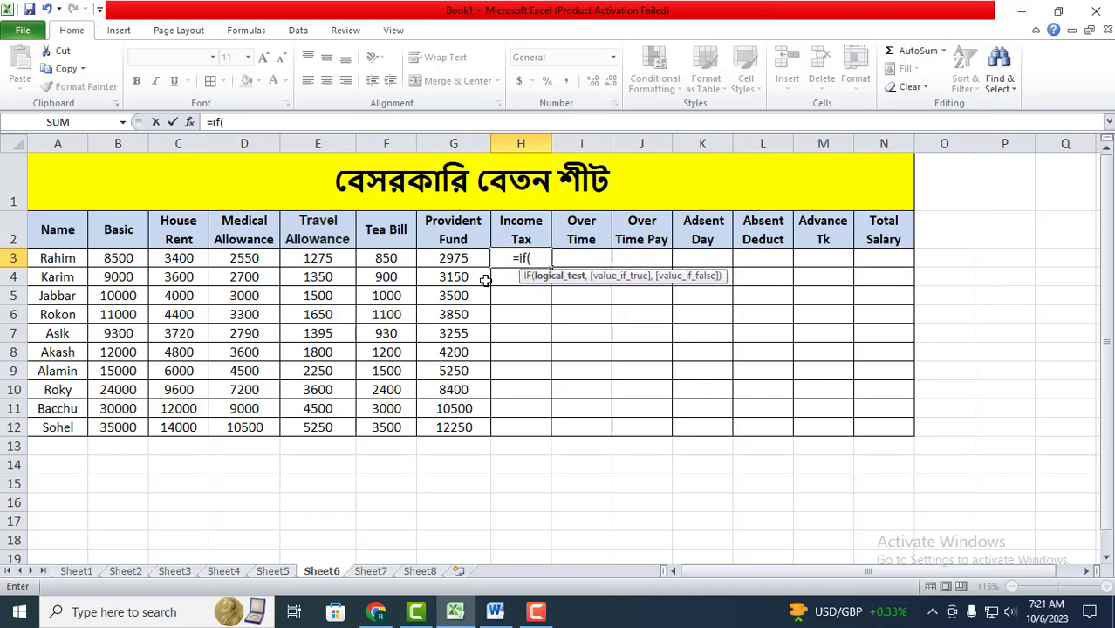
left_click(116, 257)
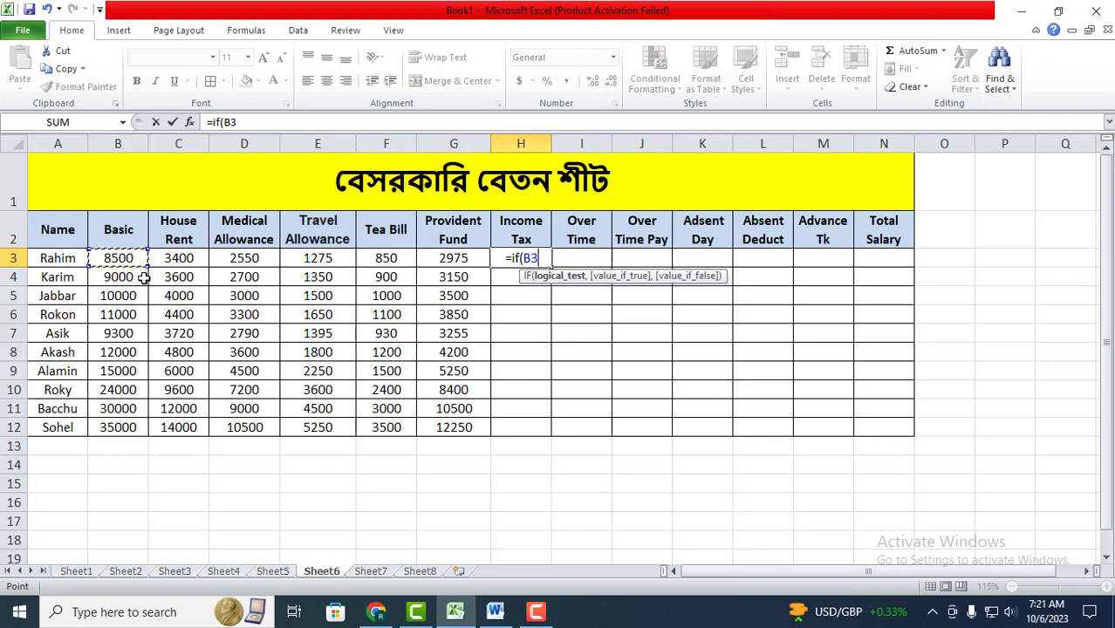
type("<")
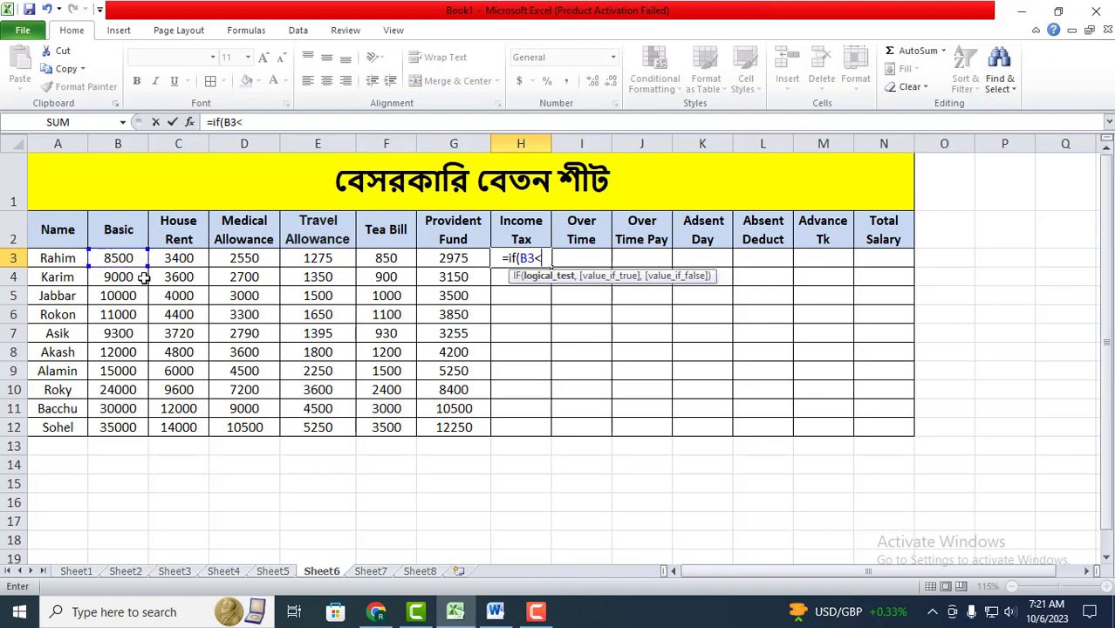
type("900")
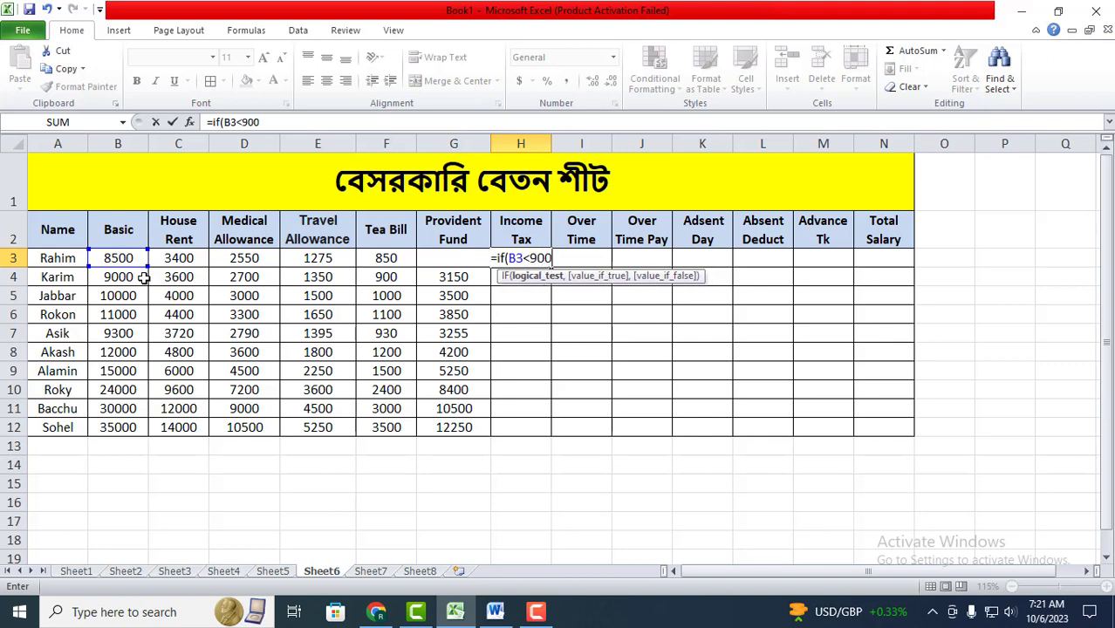
type("0")
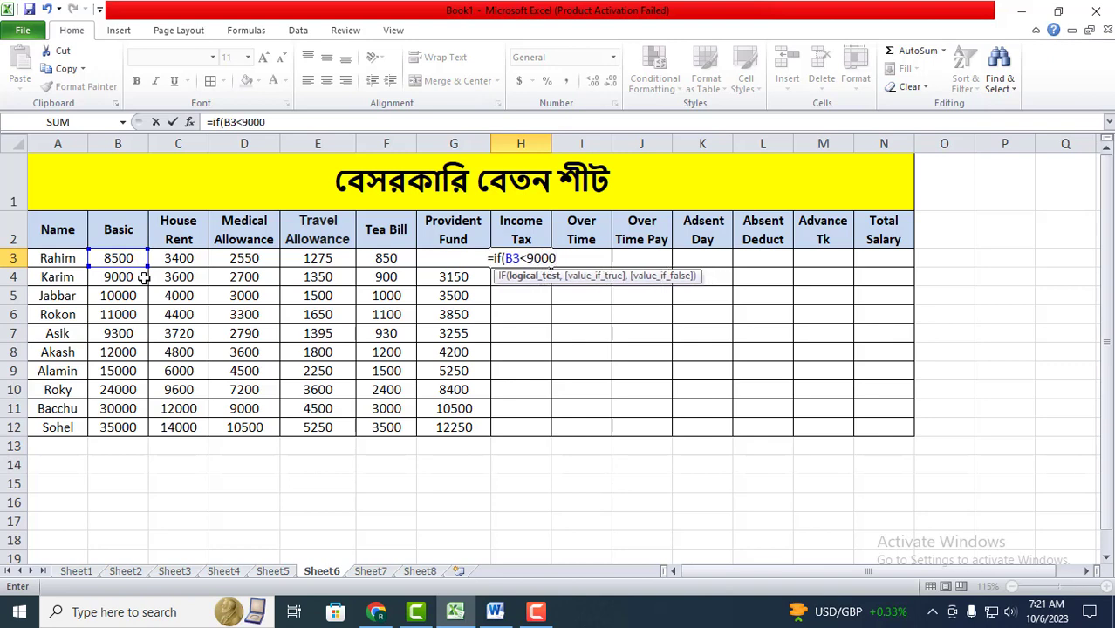
type(",")
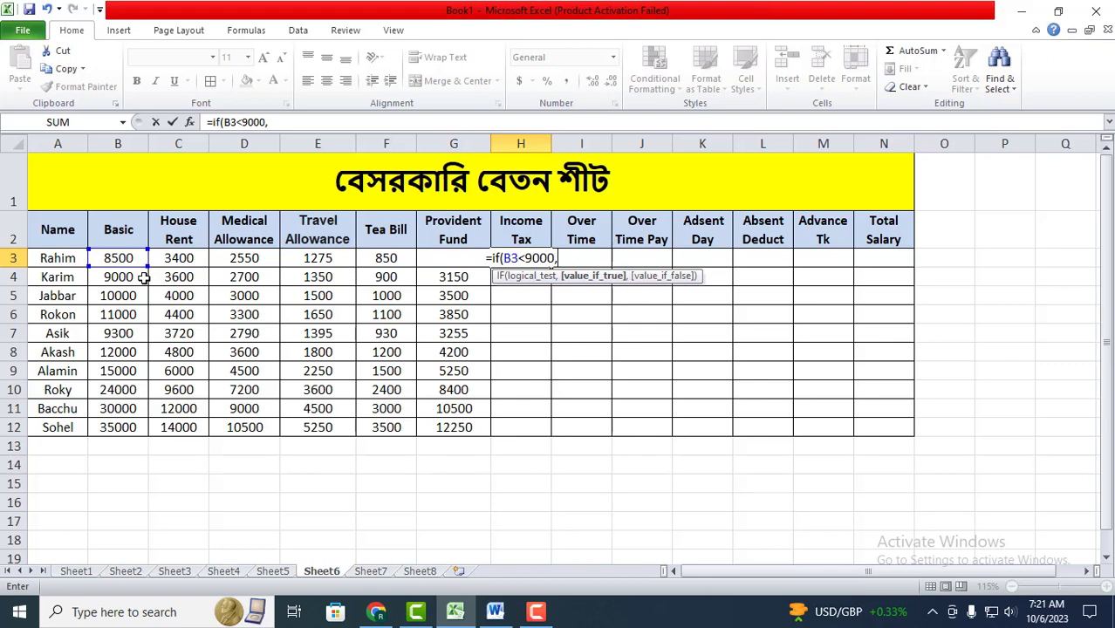
type("0")
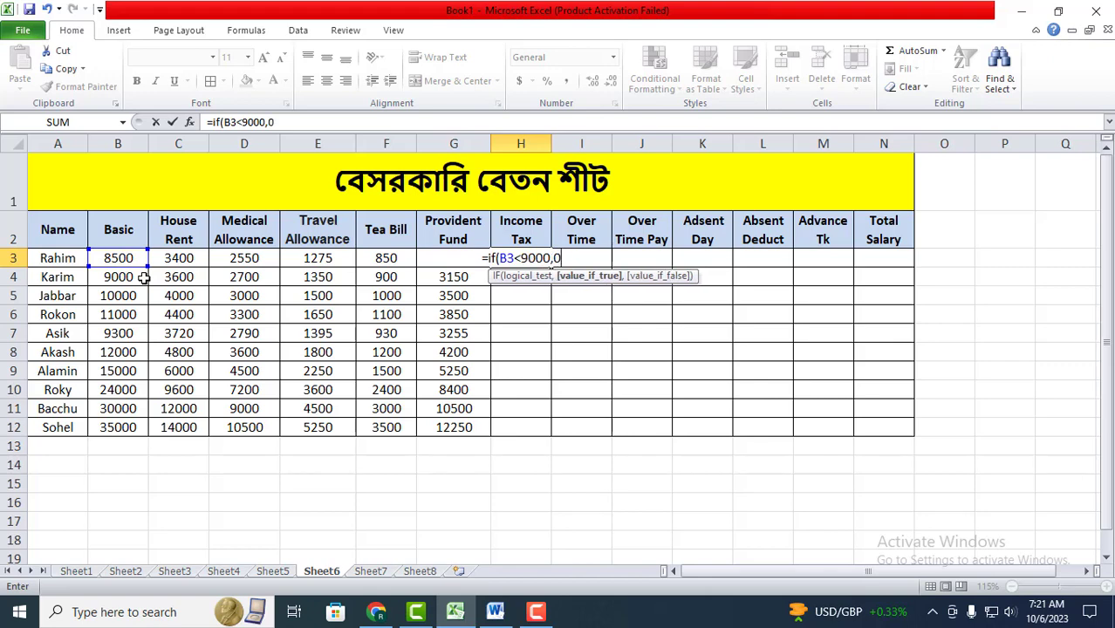
type(",")
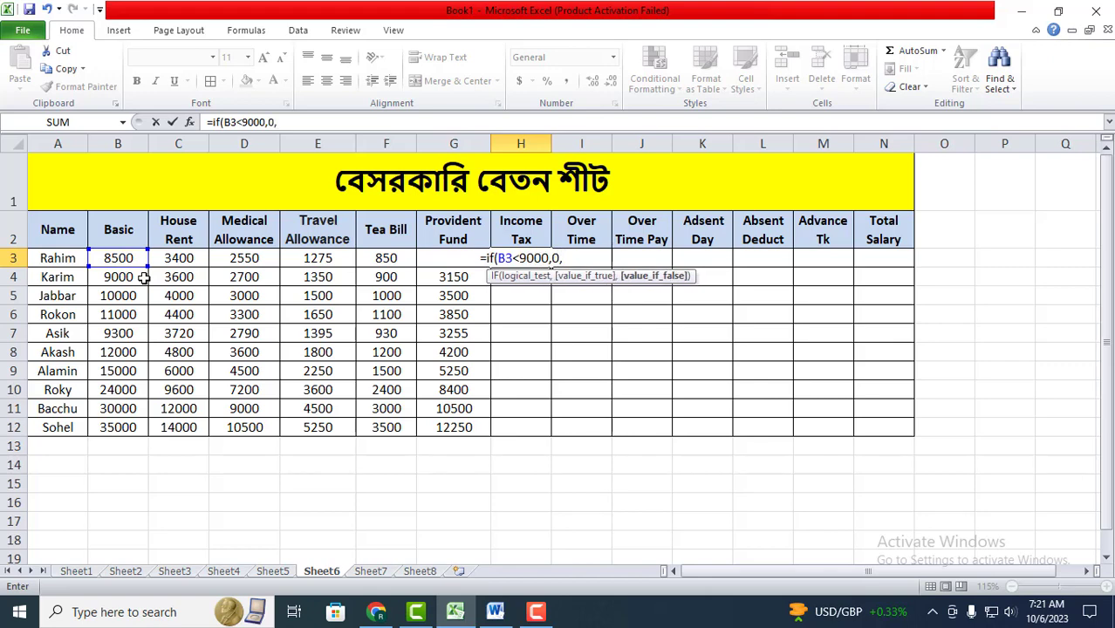
type("if")
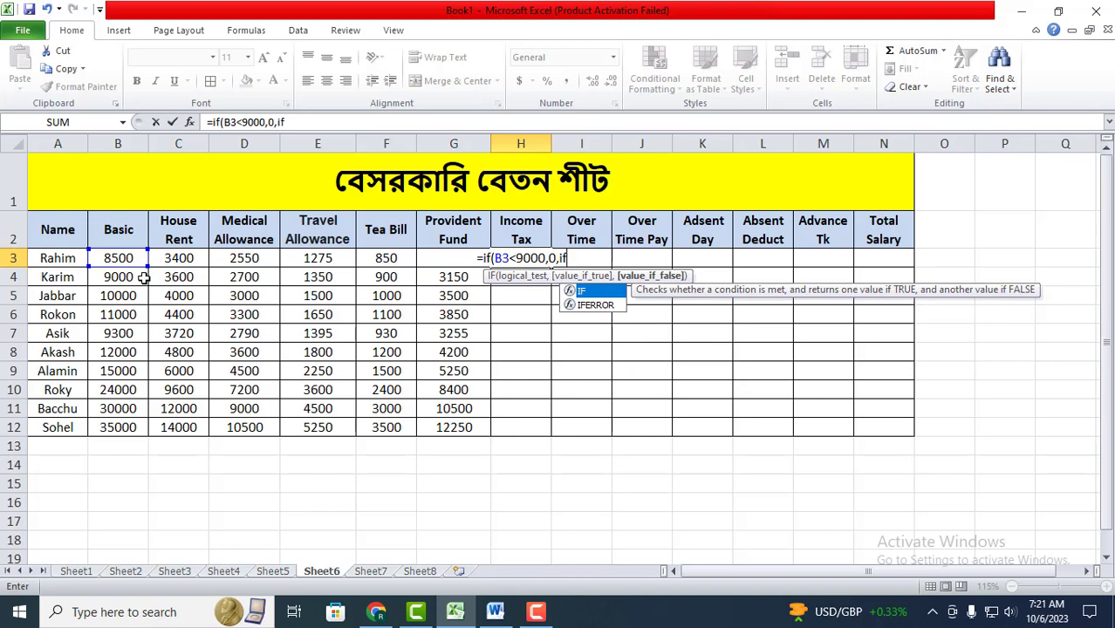
type("(")
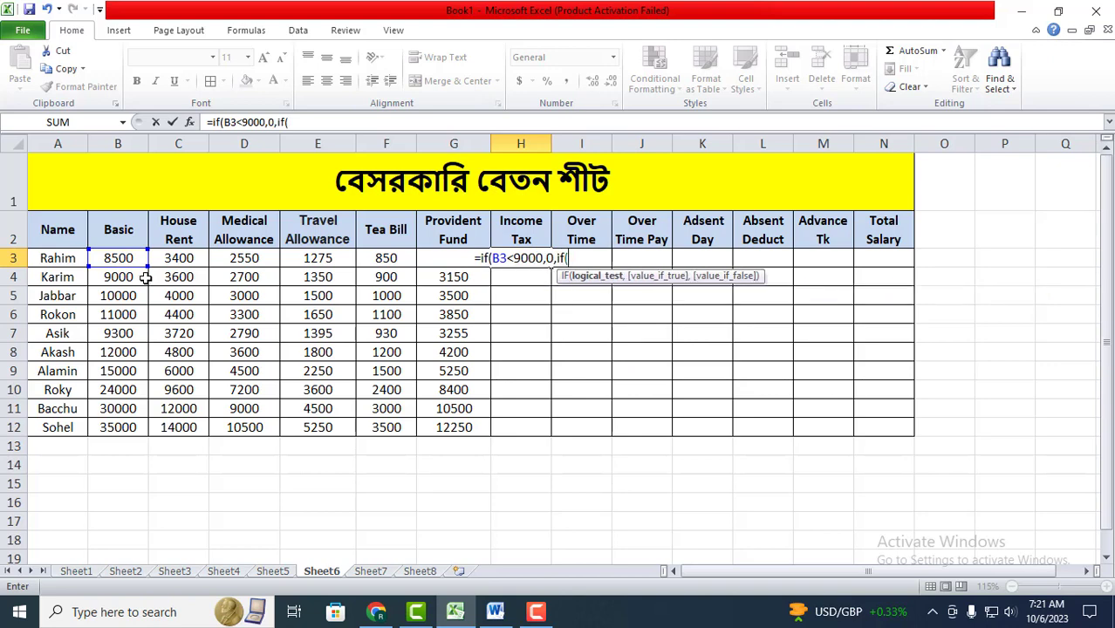
type("11")
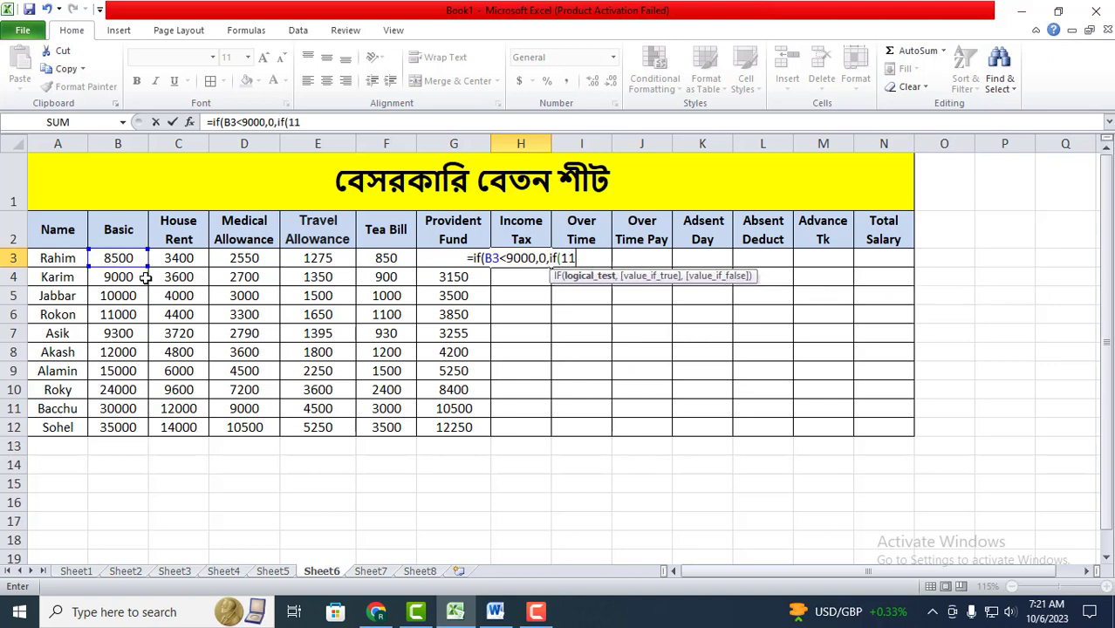
type("000")
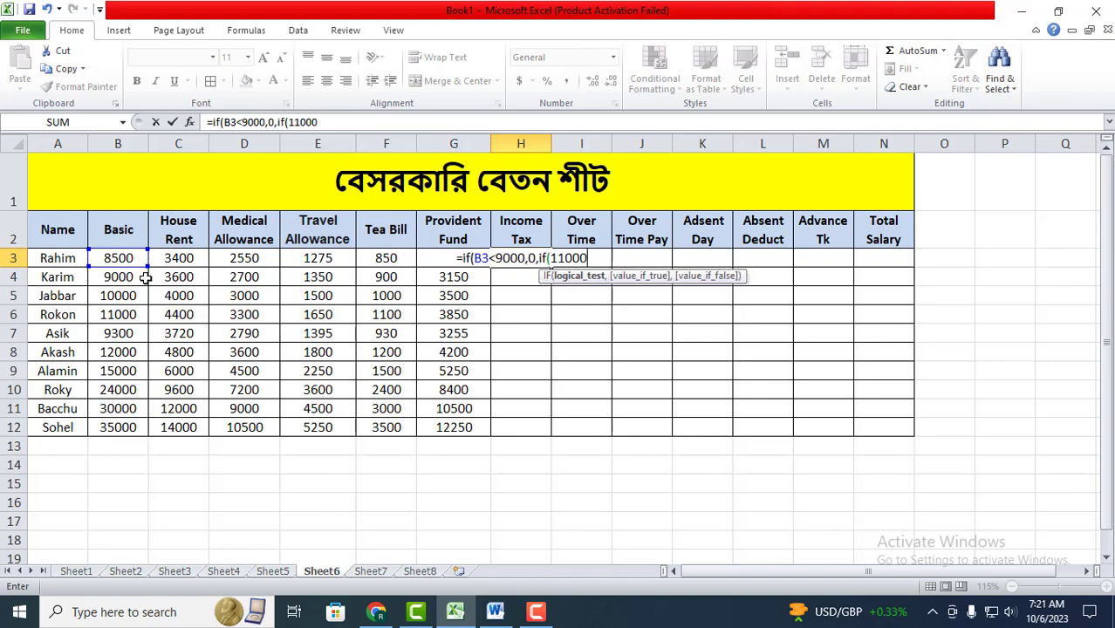
key("BackSpace")
key("BackSpace")
key("BackSpace")
key("BackSpace")
key("BackSpace")
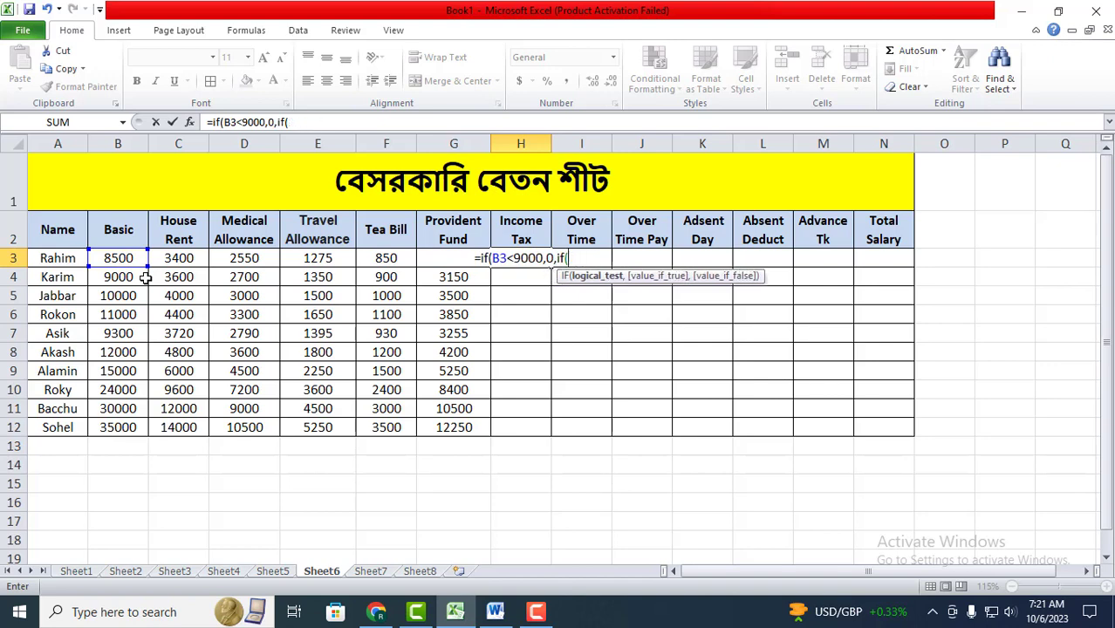
left_click(137, 258)
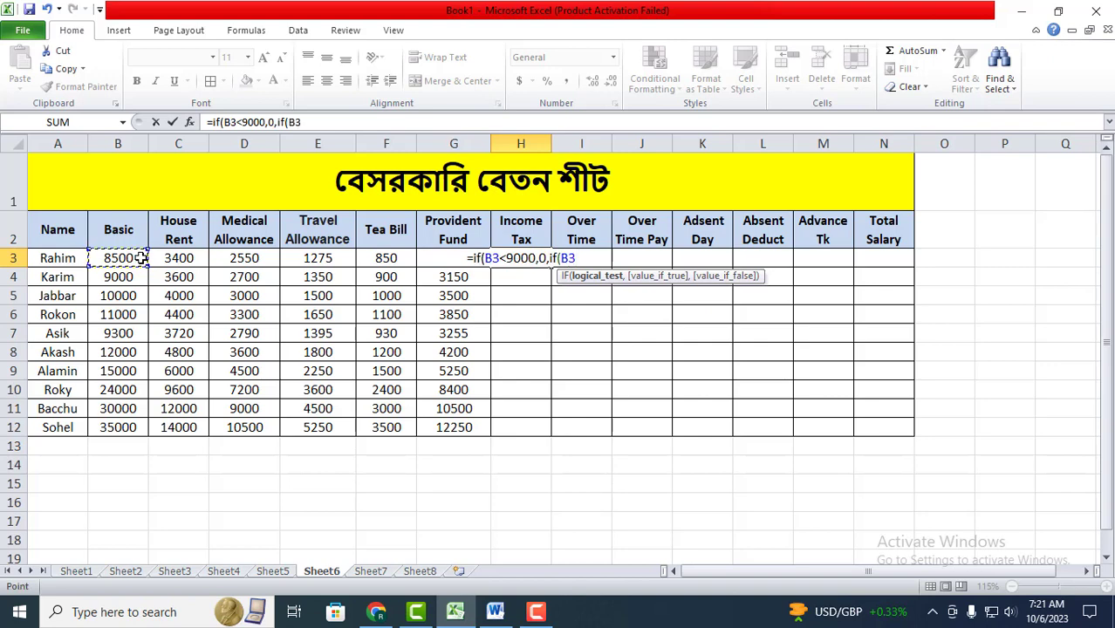
type("<")
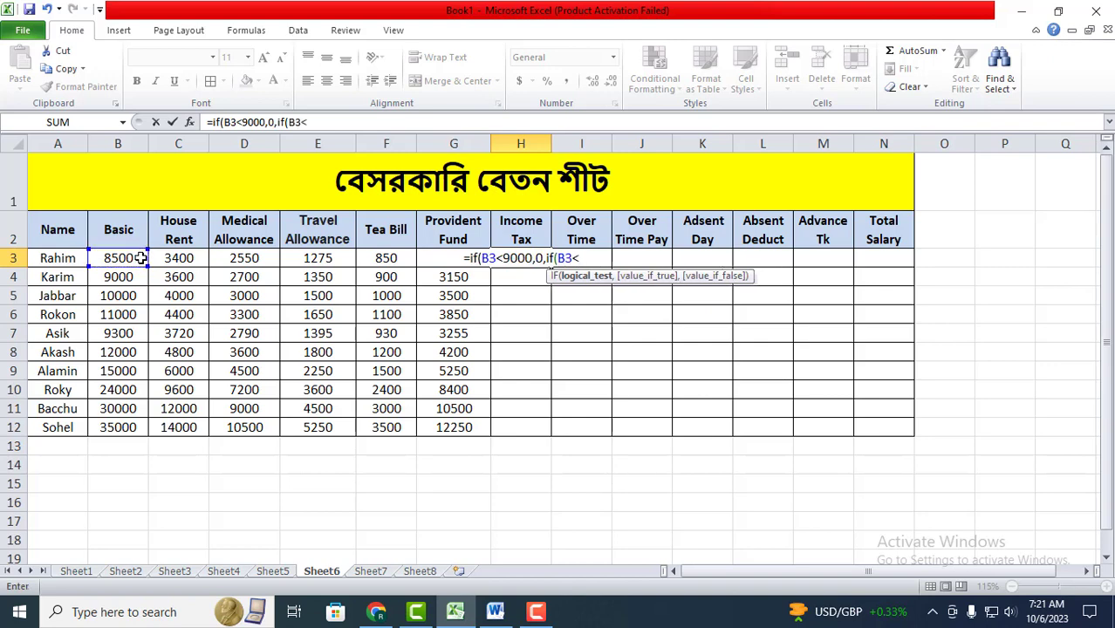
type("11")
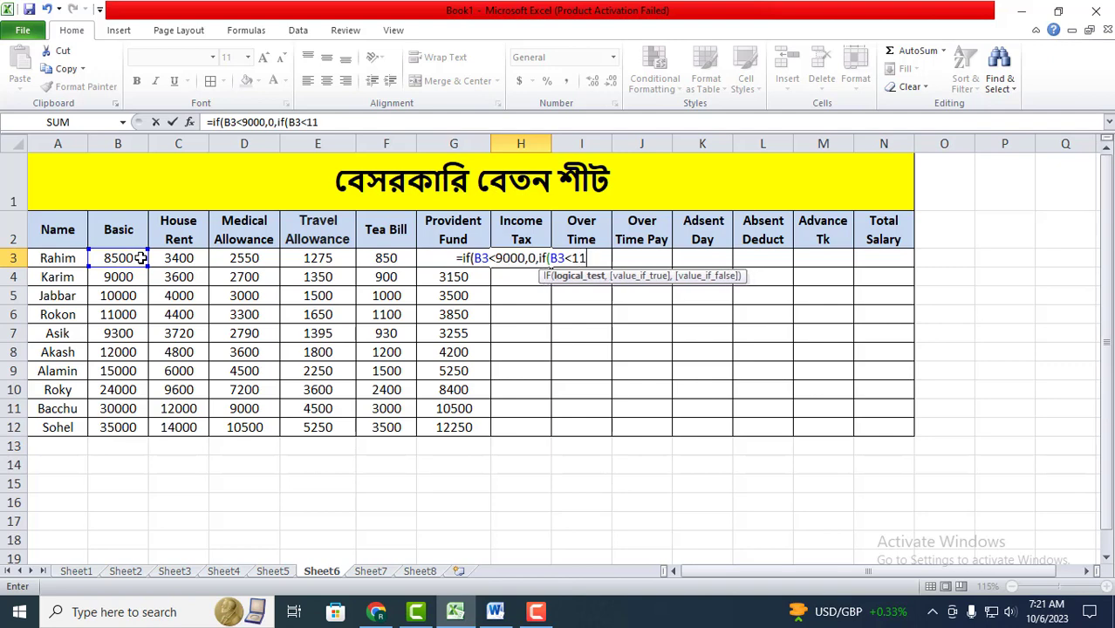
type("000")
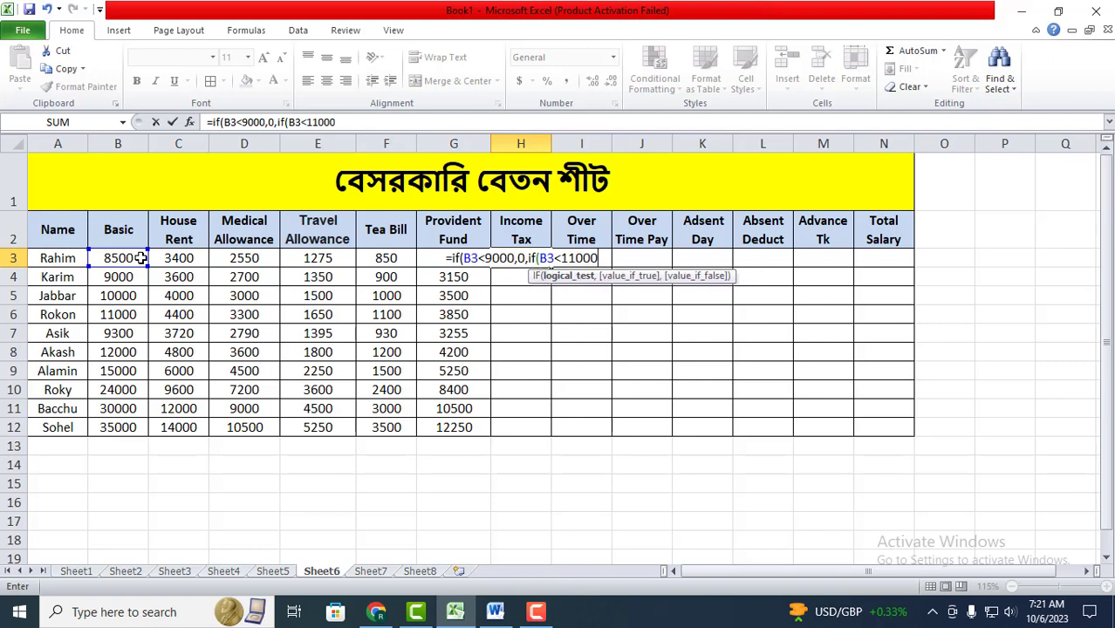
type(",")
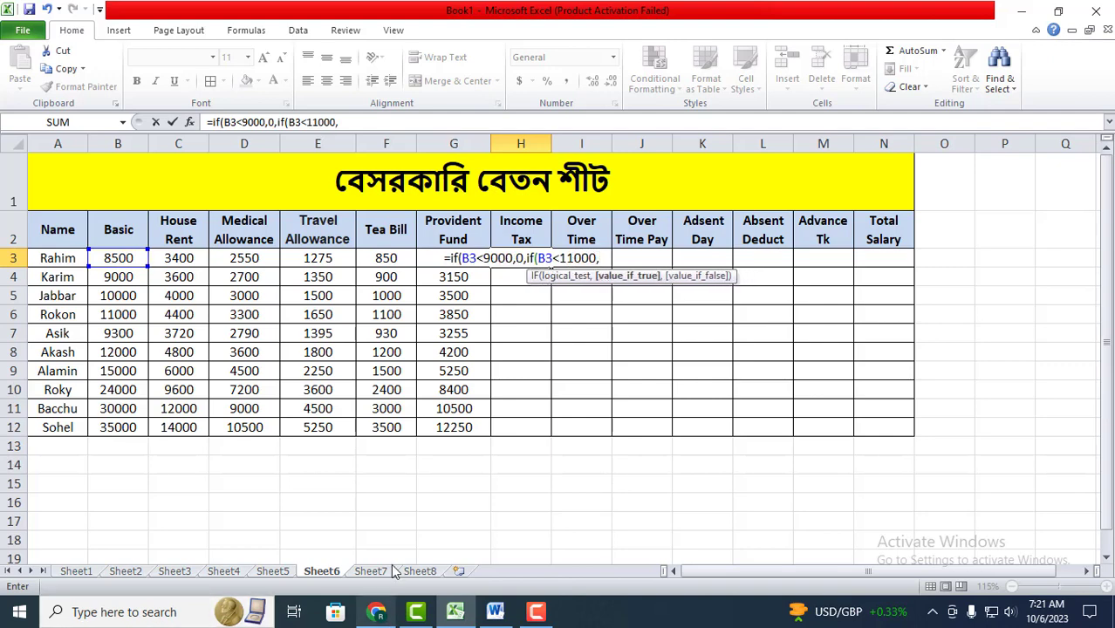
mouse_move(494, 611)
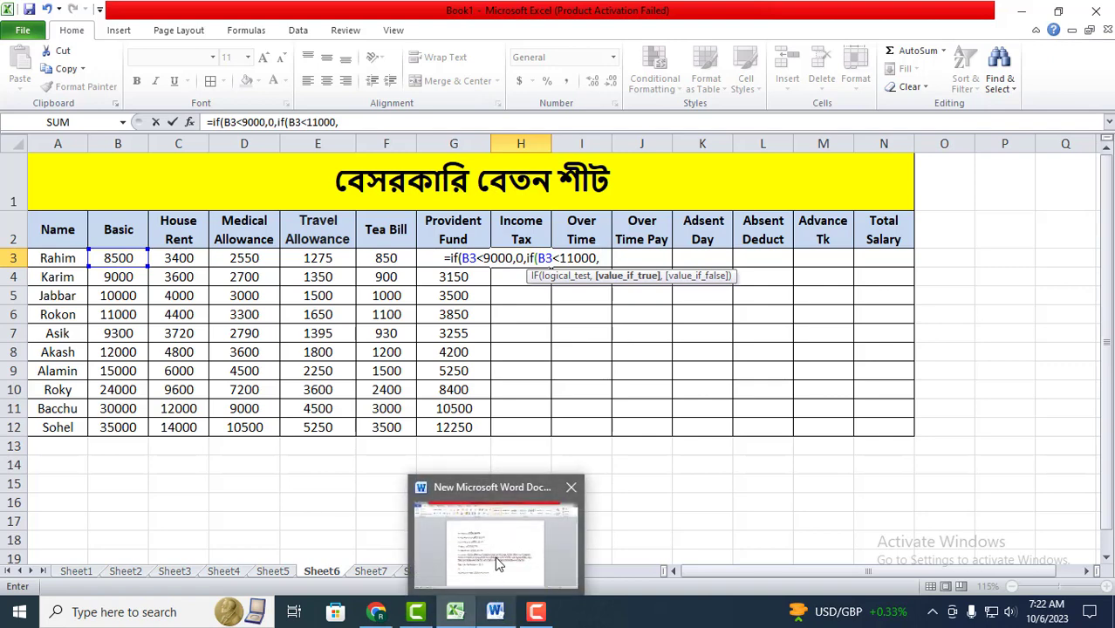
mouse_move(497, 564)
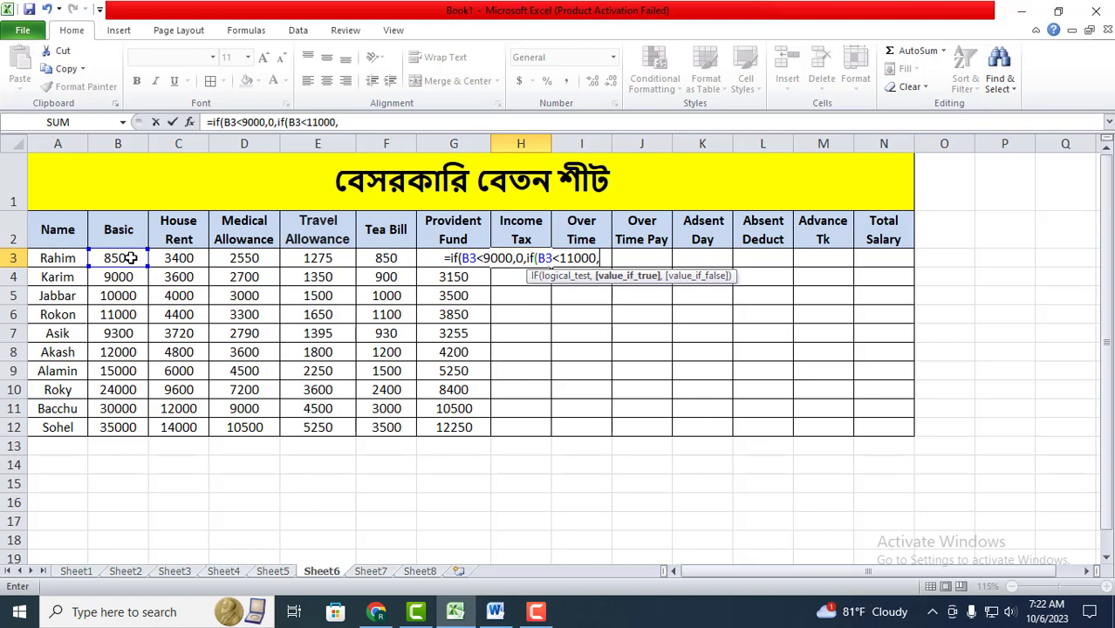
Step: Add B3*15% and the 18% bracket for basic pay below 20000 to H3's formula
left_click(130, 257)
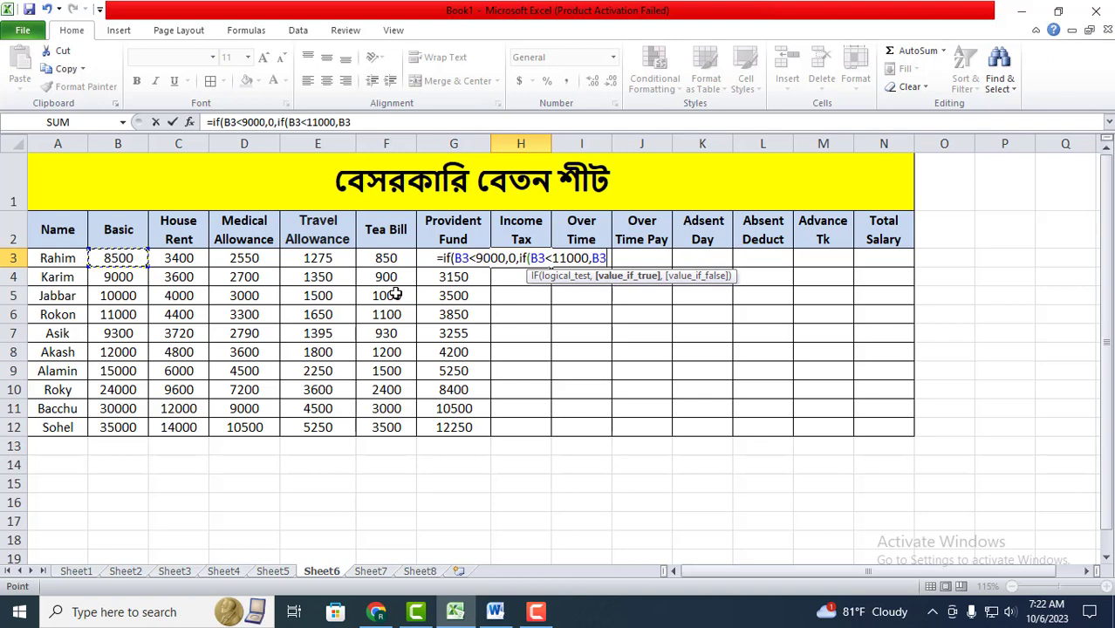
type("*")
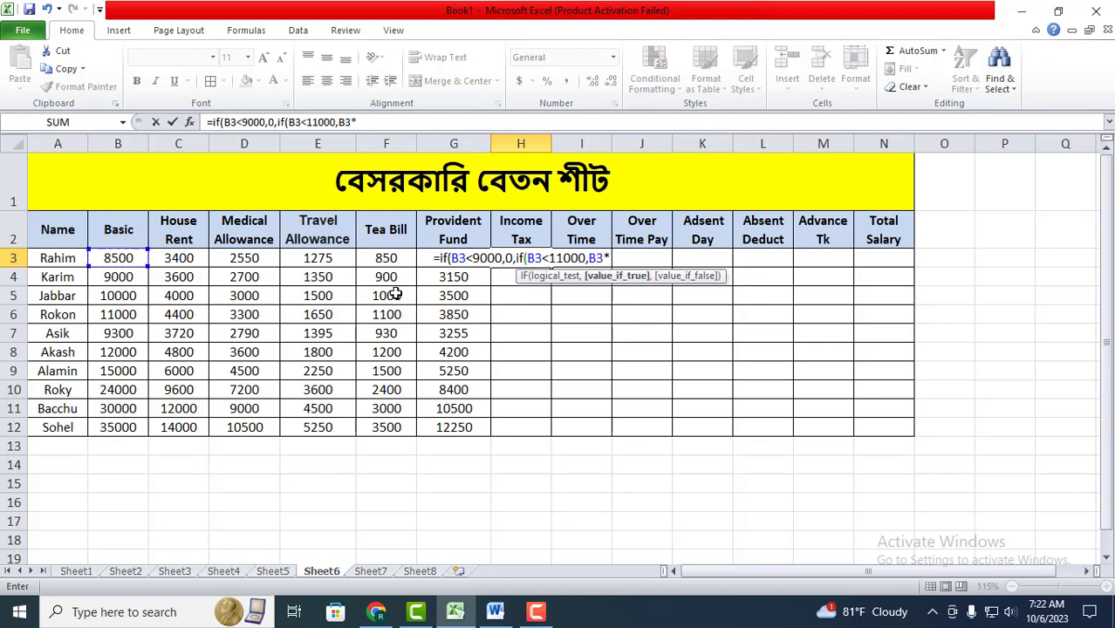
type("15")
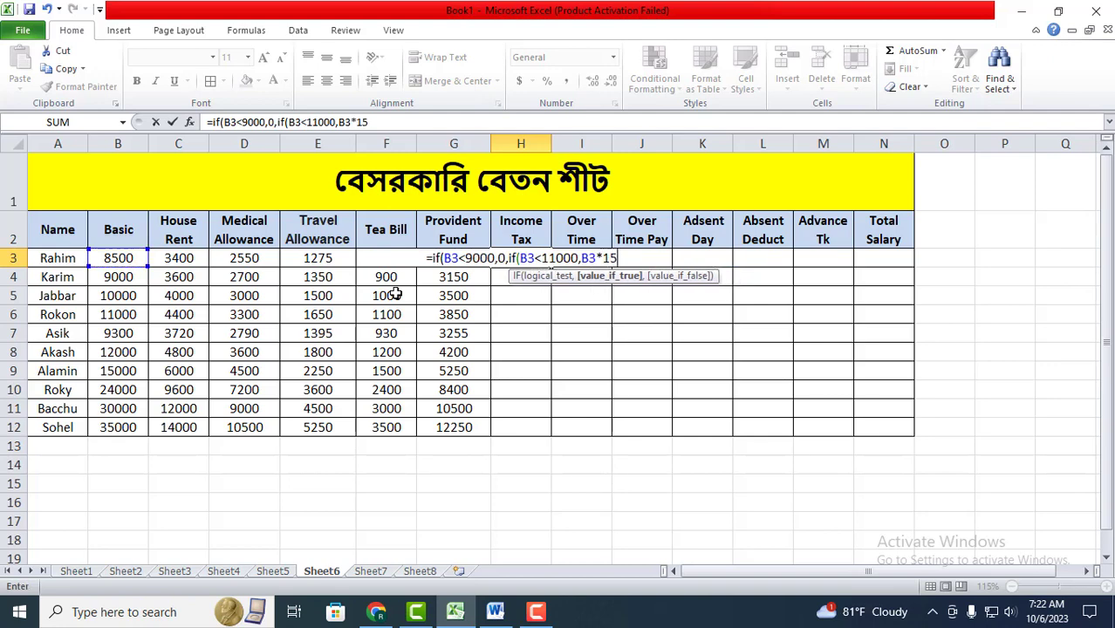
type("%")
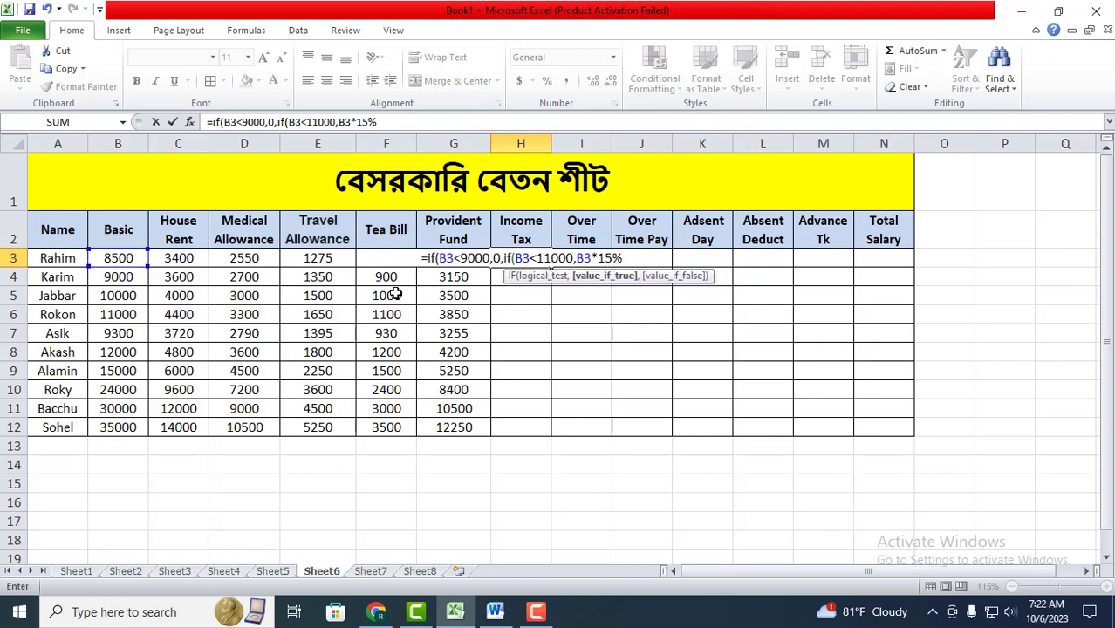
type(",")
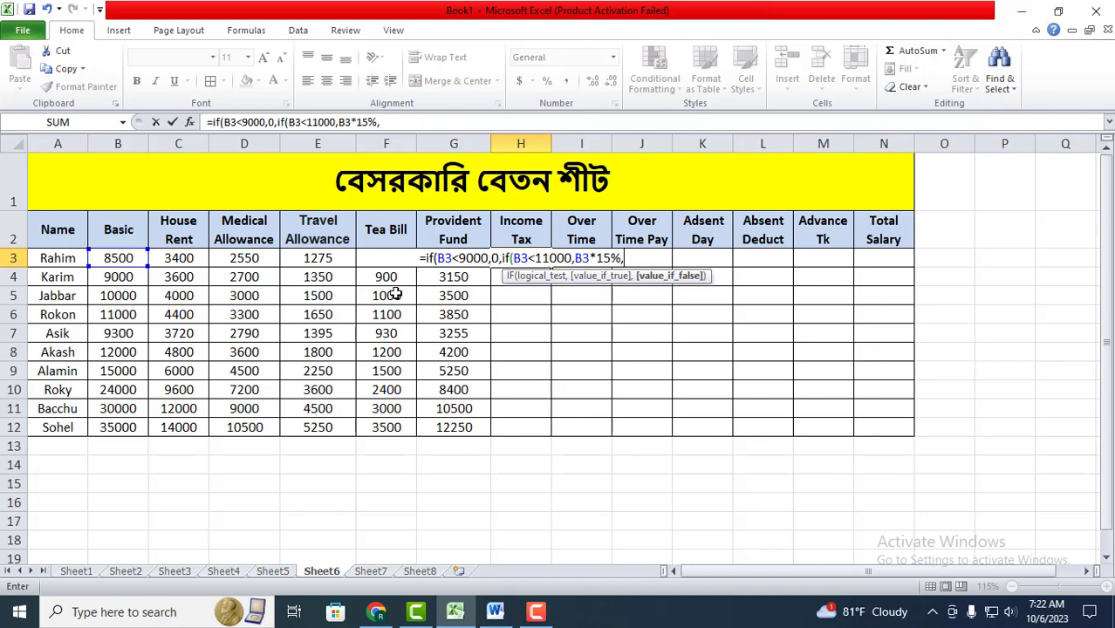
type("if")
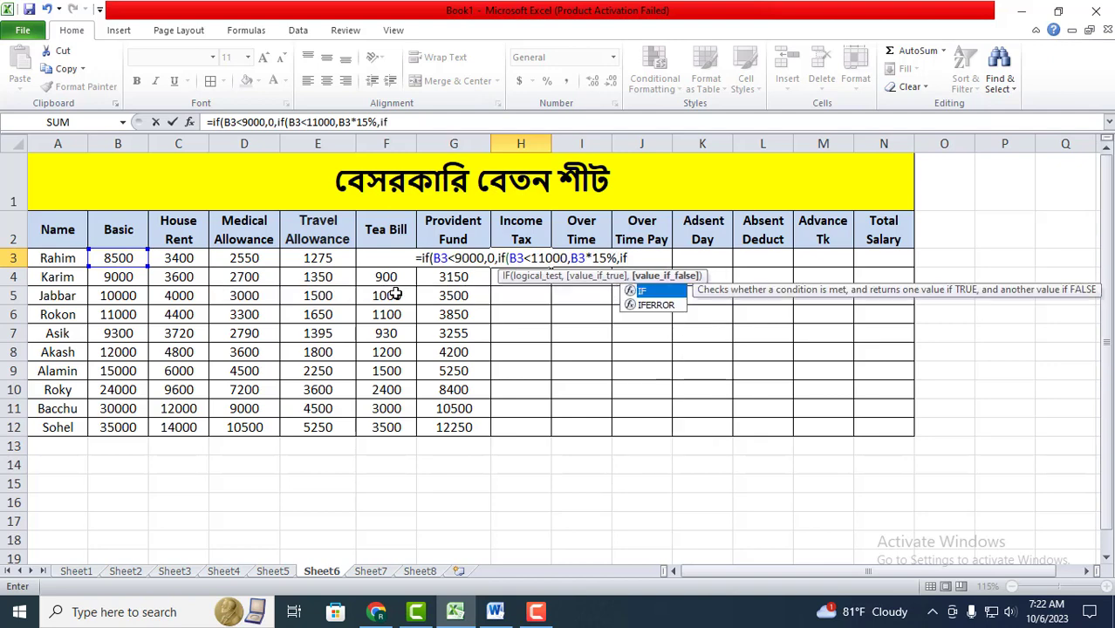
type("(")
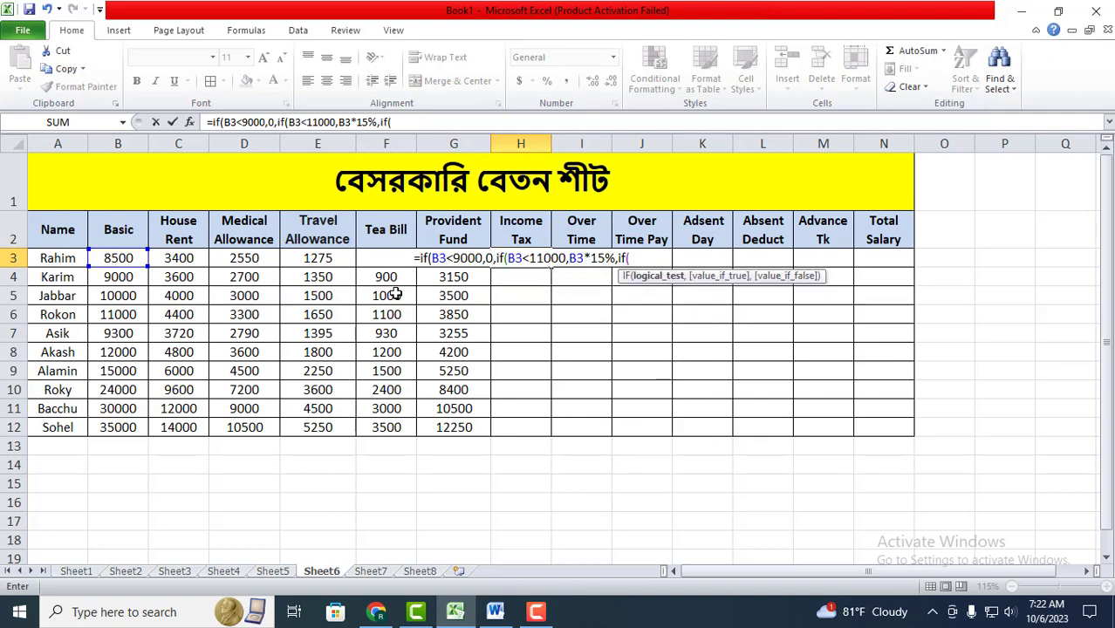
left_click(106, 258)
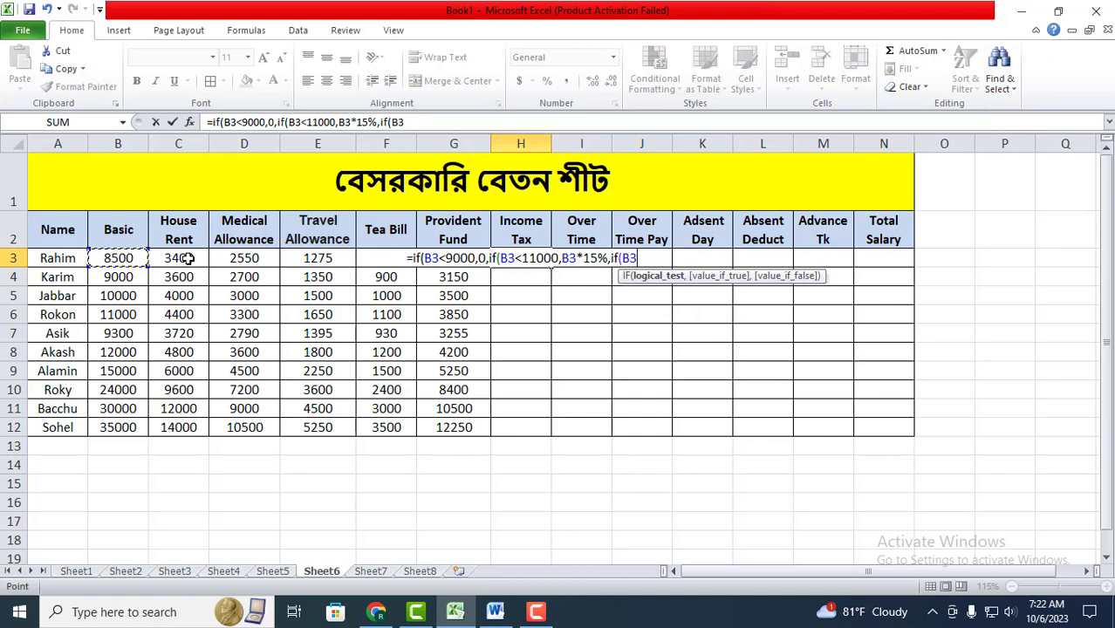
type("<")
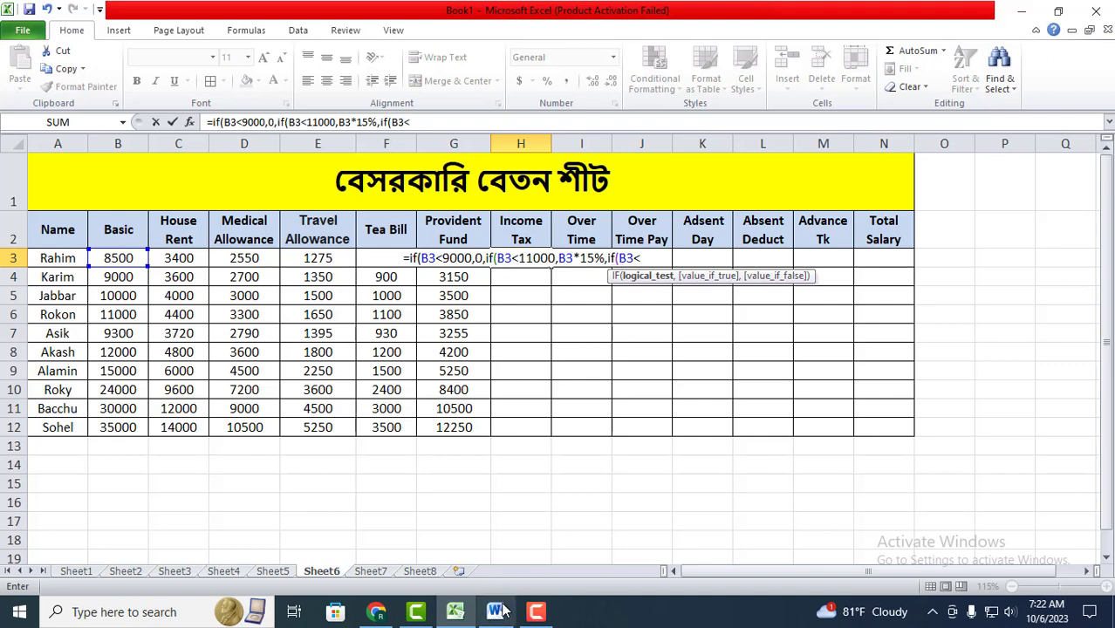
mouse_move(490, 539)
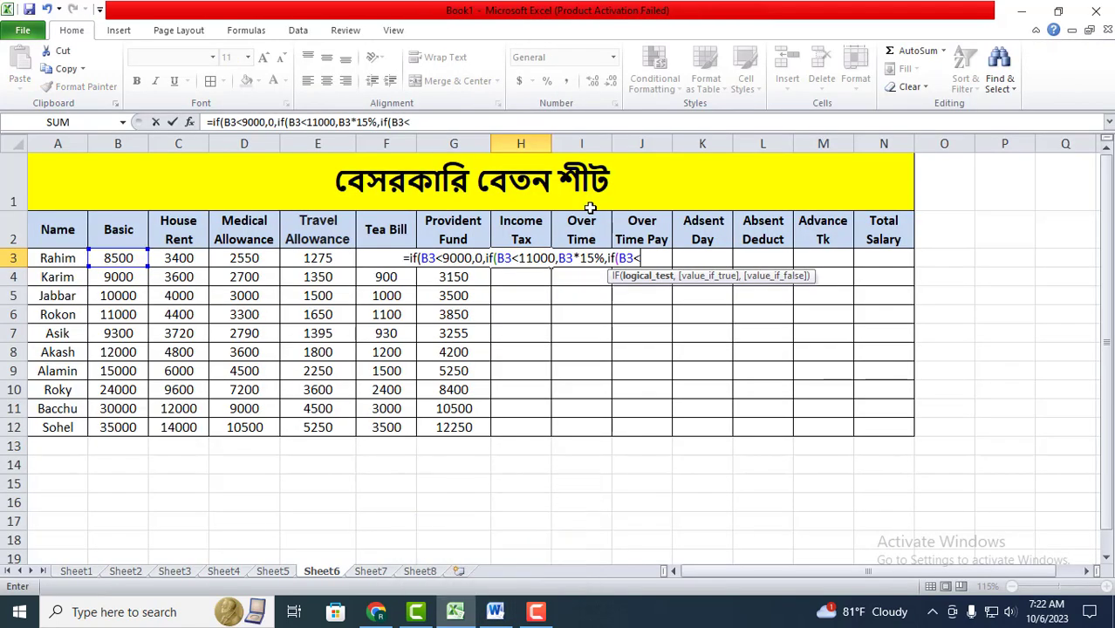
type("20000")
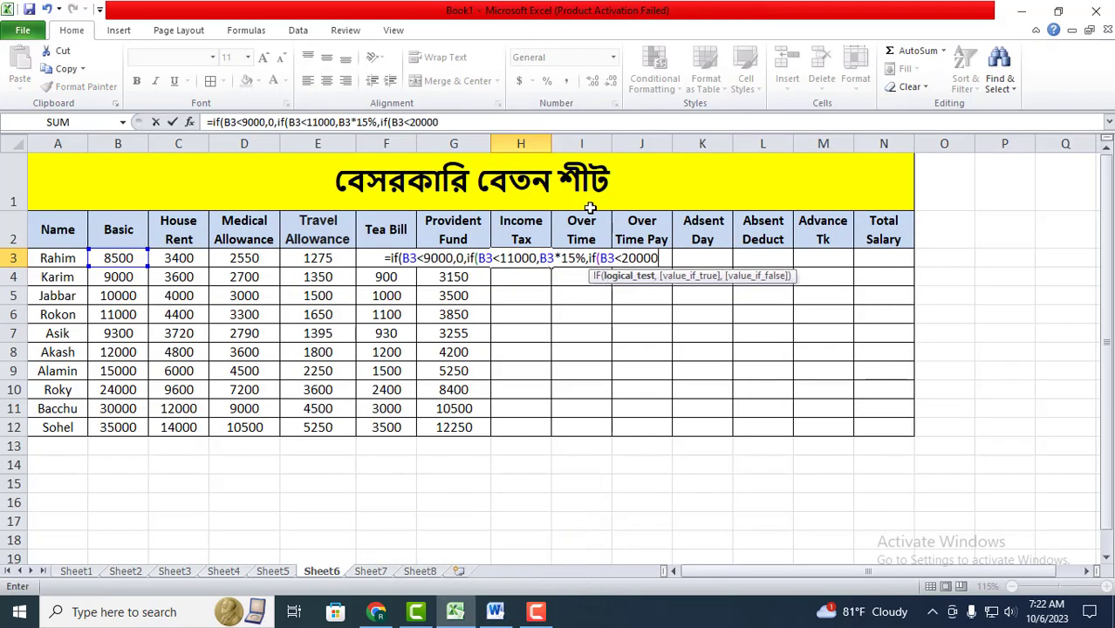
type(",")
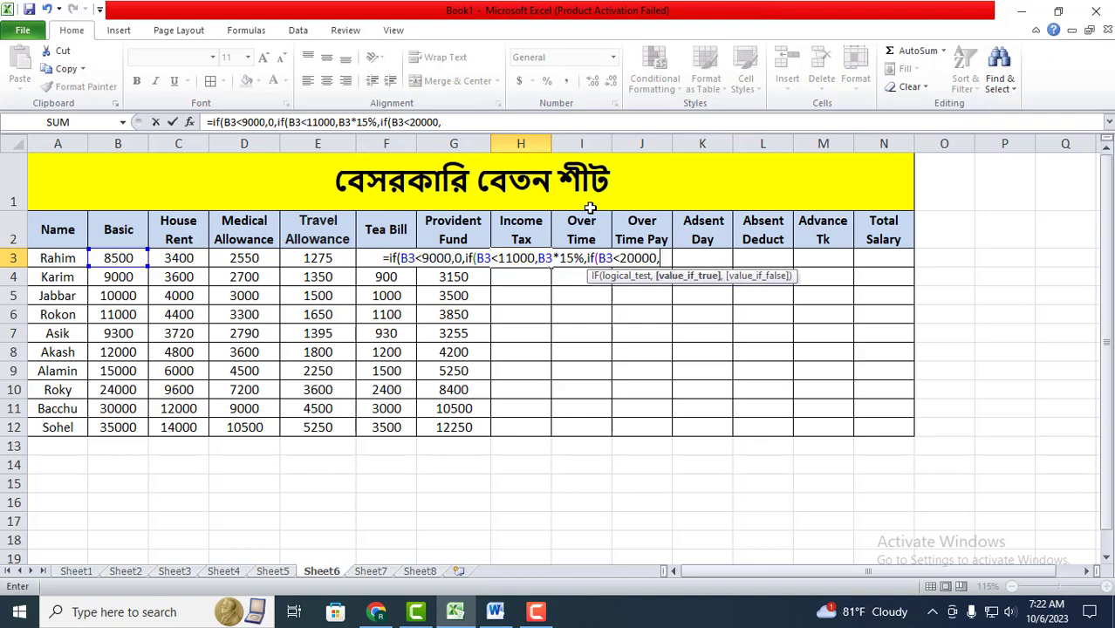
left_click(131, 258)
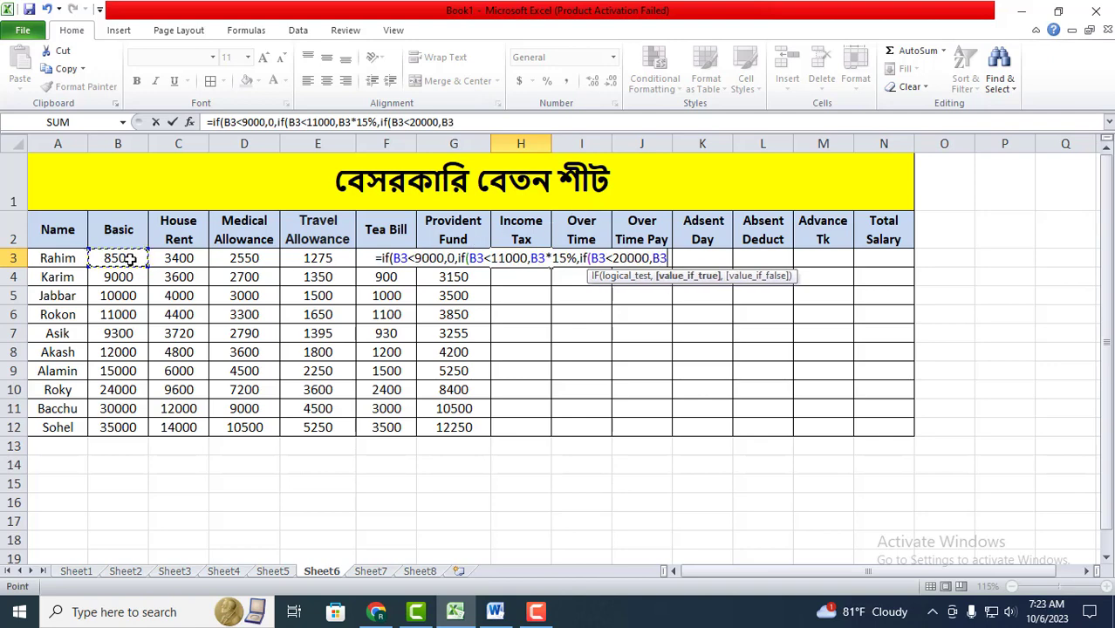
type("*18")
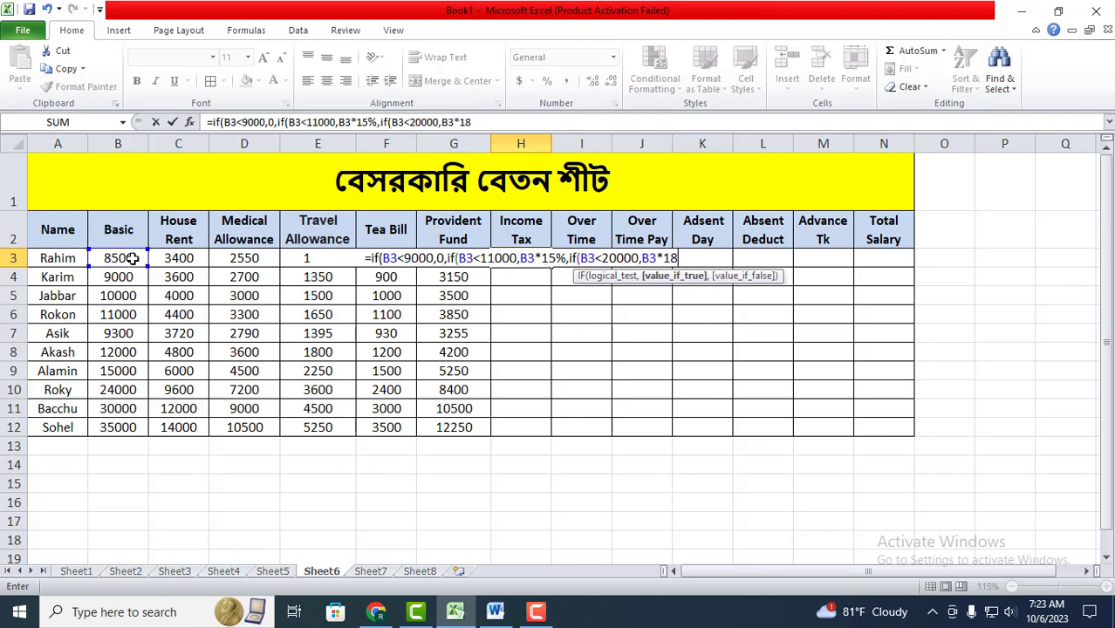
type("%")
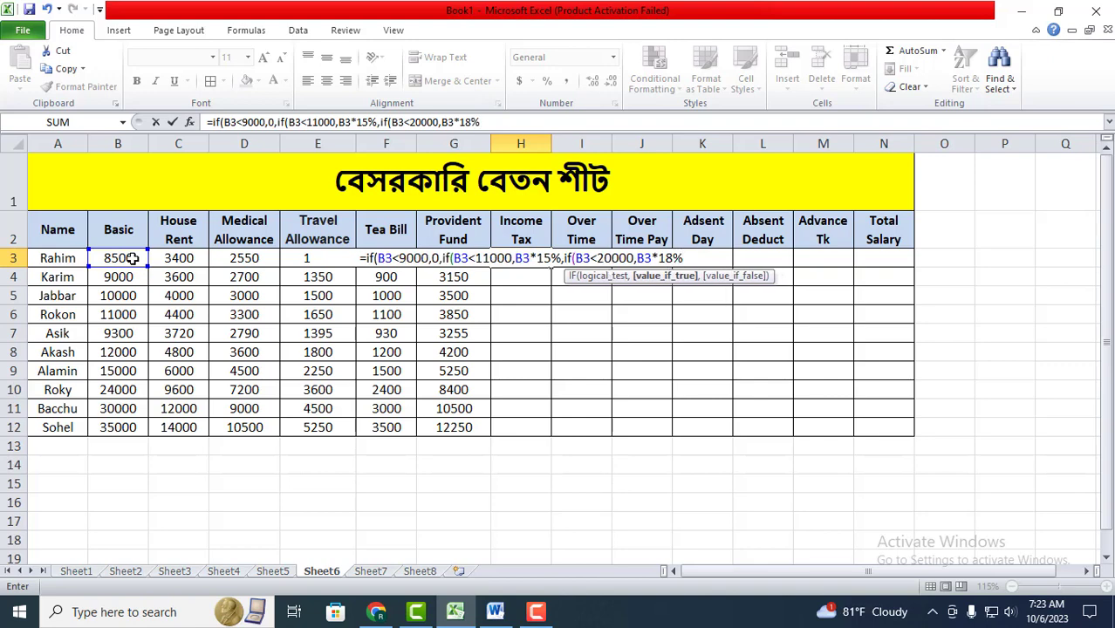
type(",")
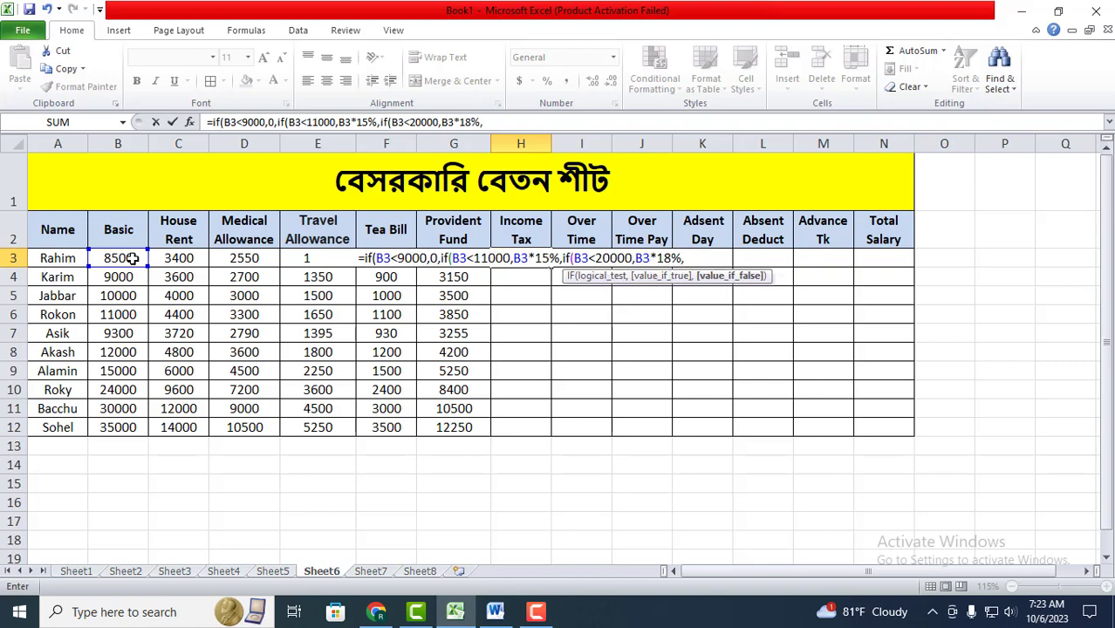
type("if")
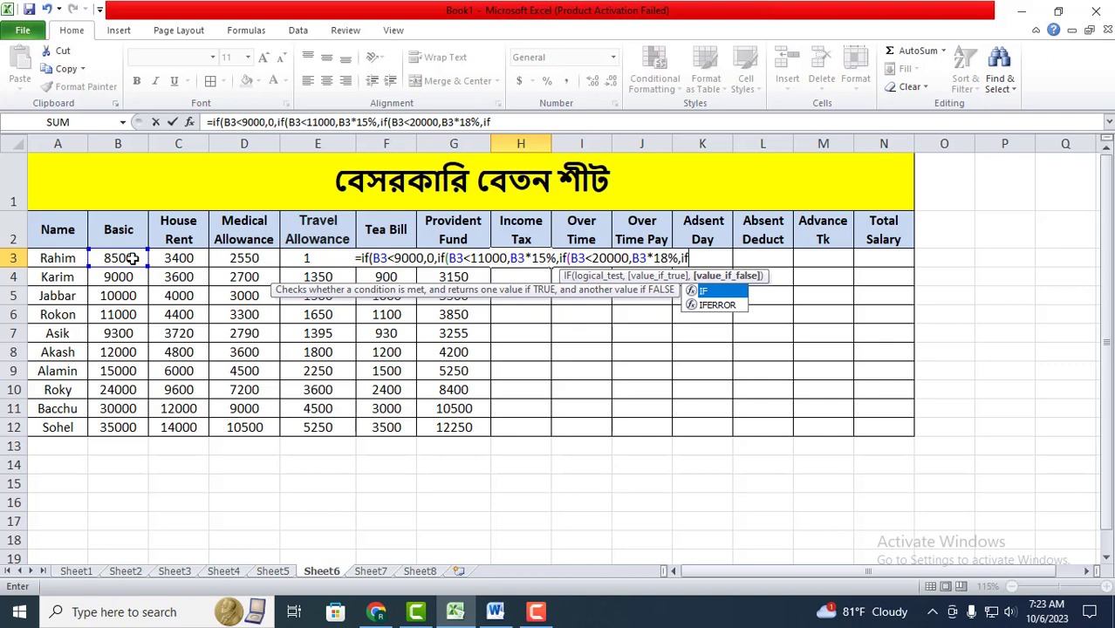
type("(")
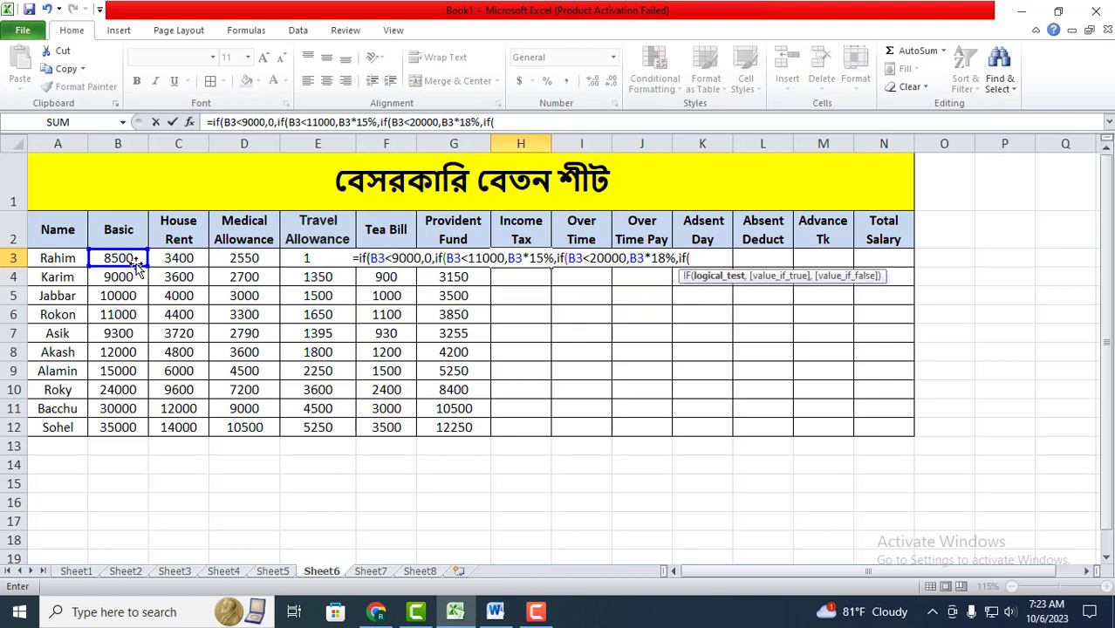
Step: Add the 20% bracket for basic pay below 25000 and open the next IF
left_click(136, 259)
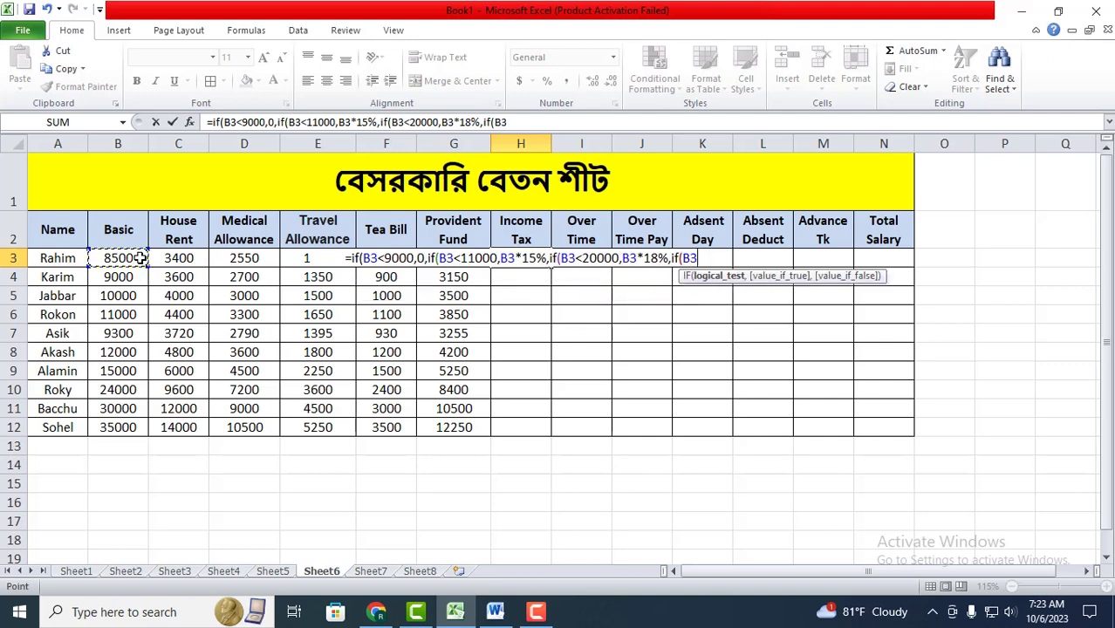
type("<")
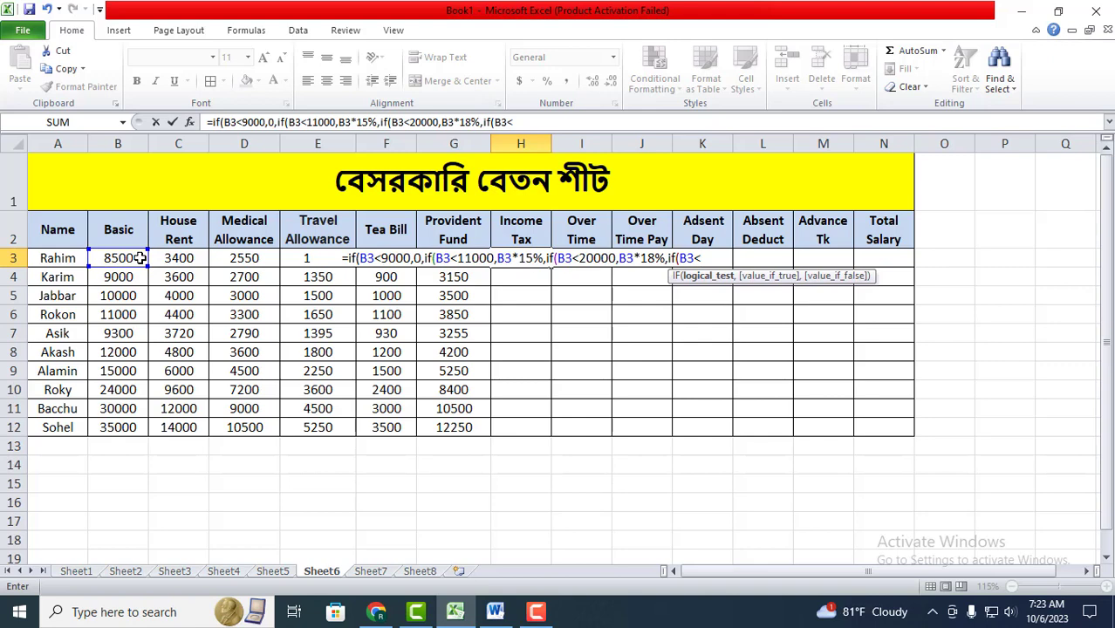
type("25")
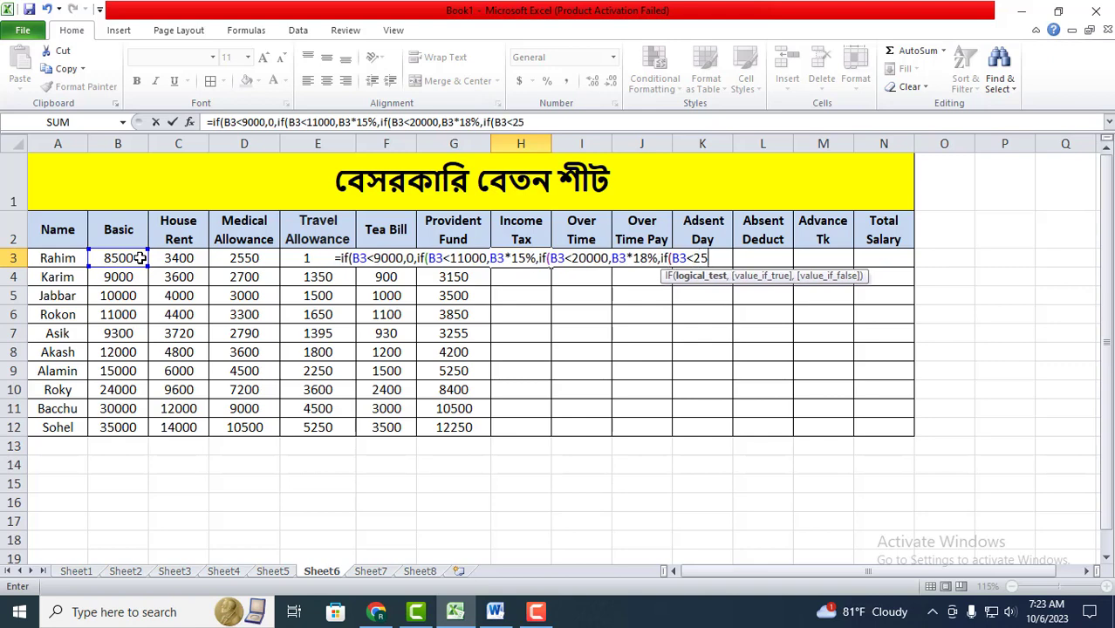
type("000")
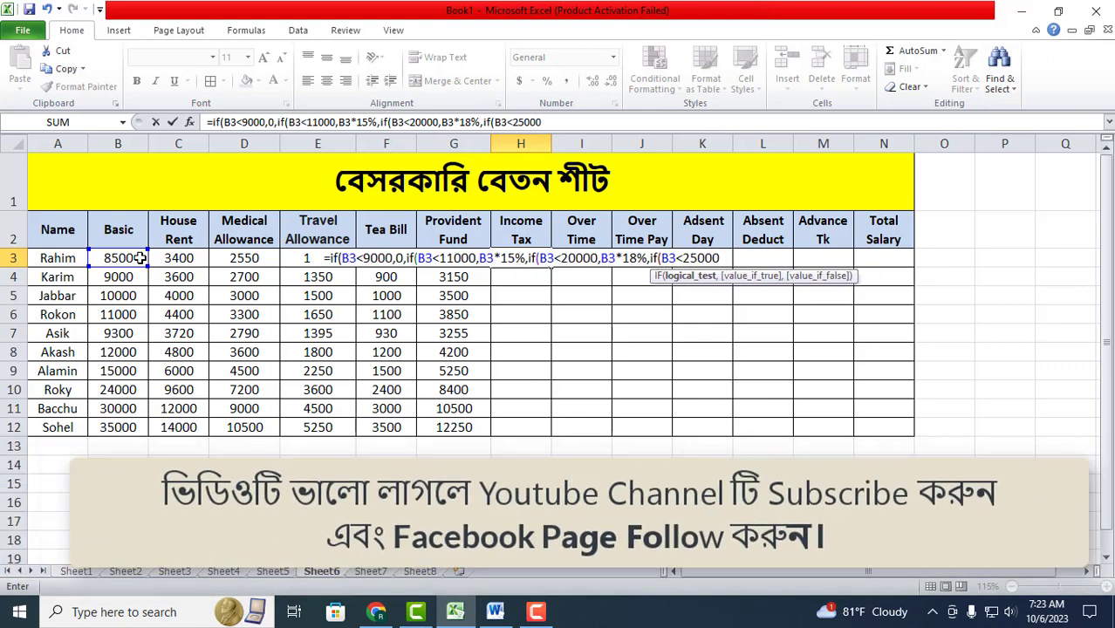
type(",")
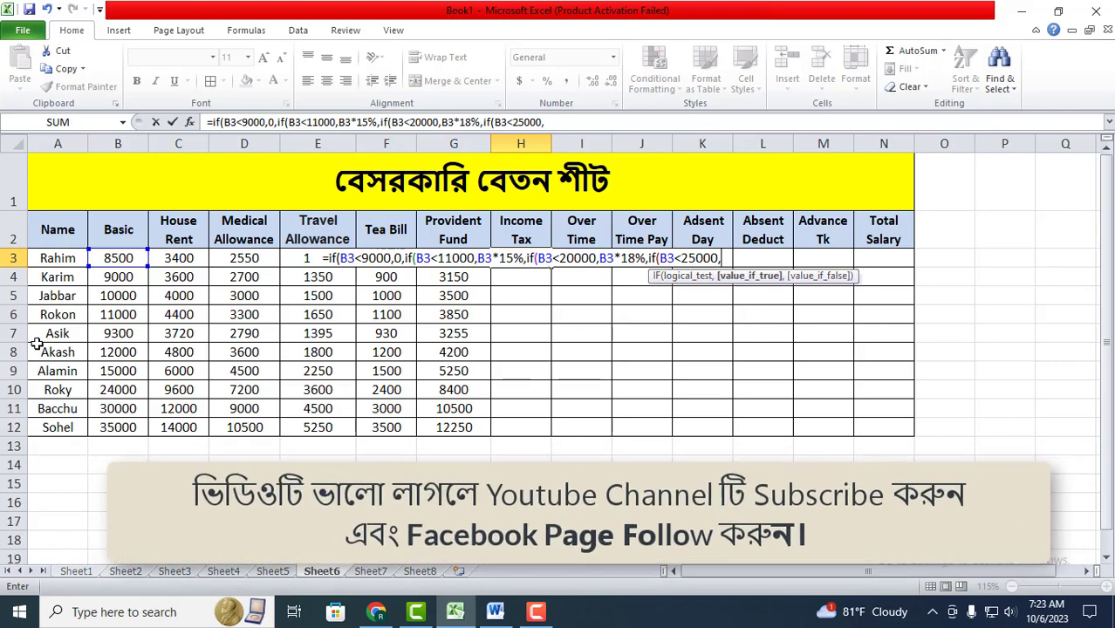
left_click(129, 256)
type("*")
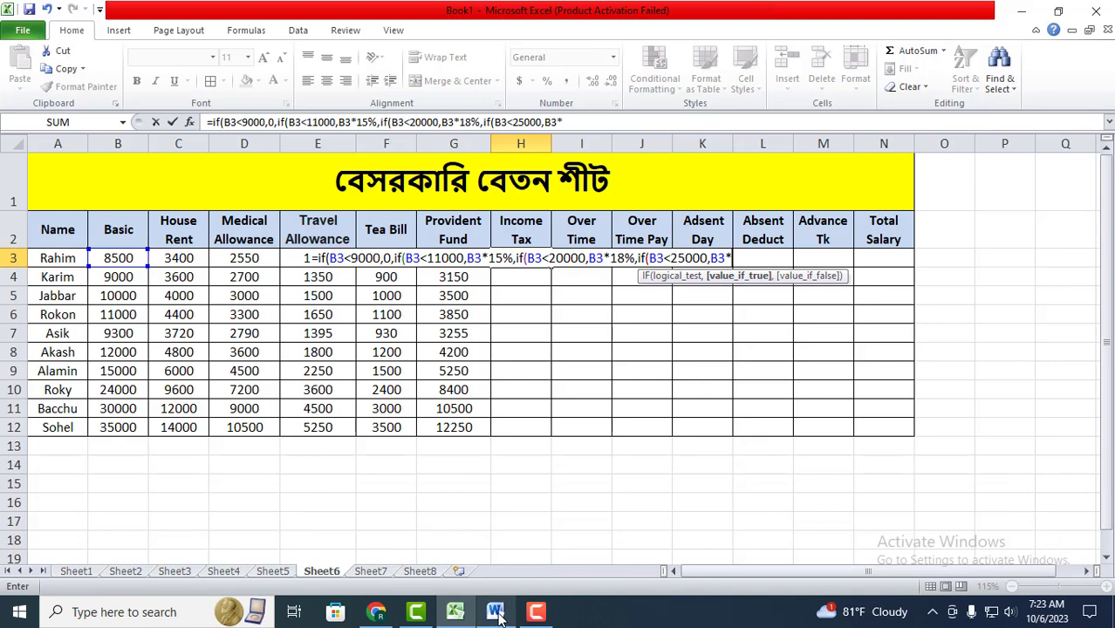
mouse_move(503, 567)
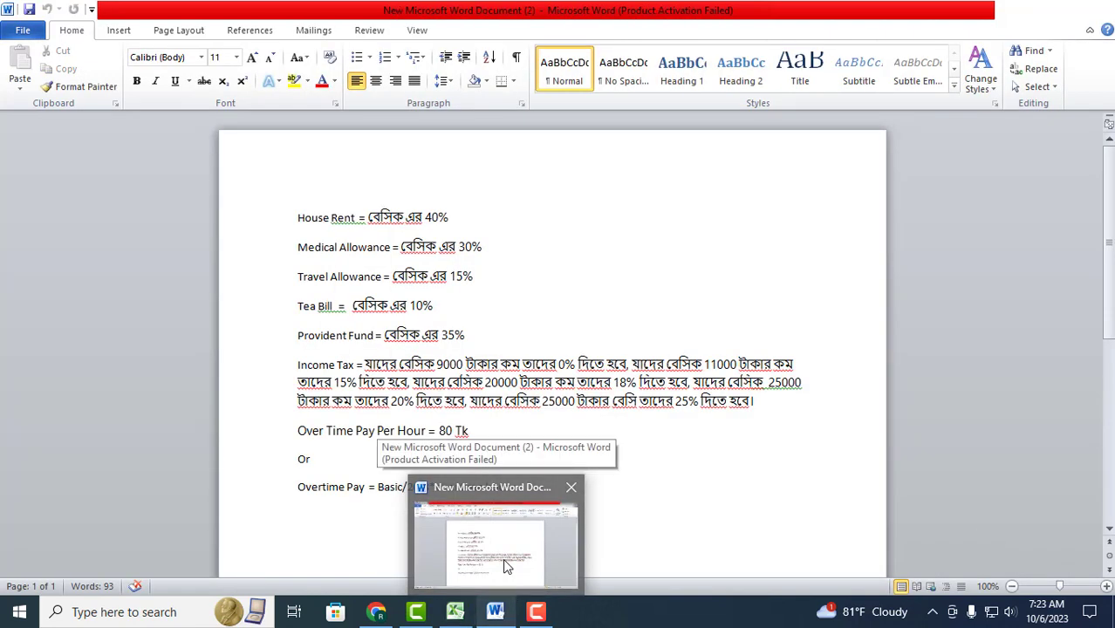
left_click(506, 567)
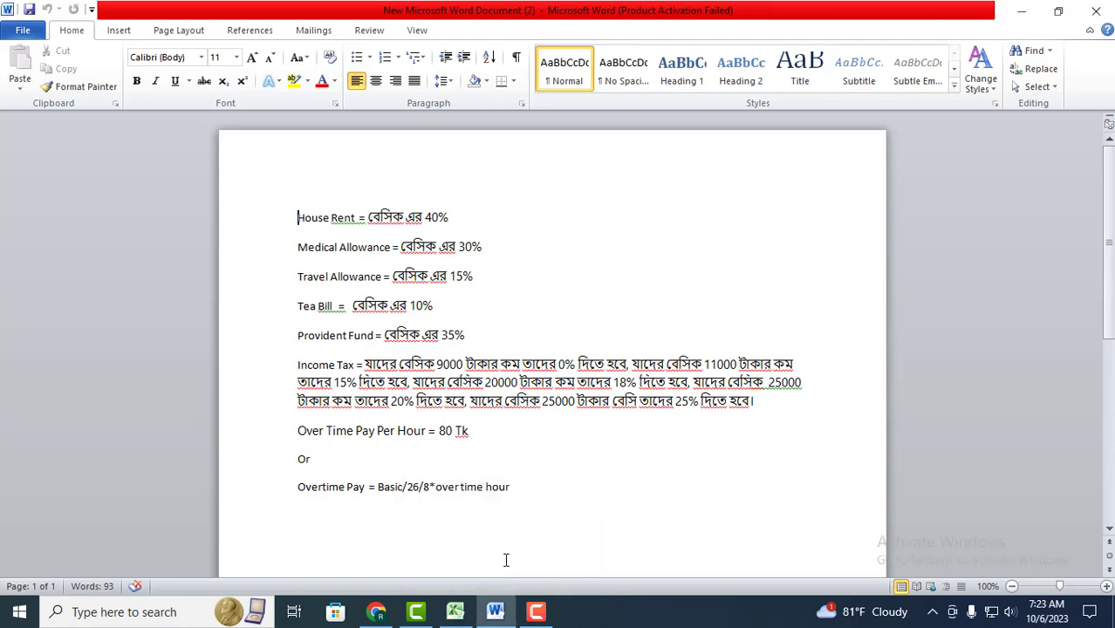
left_click(454, 613)
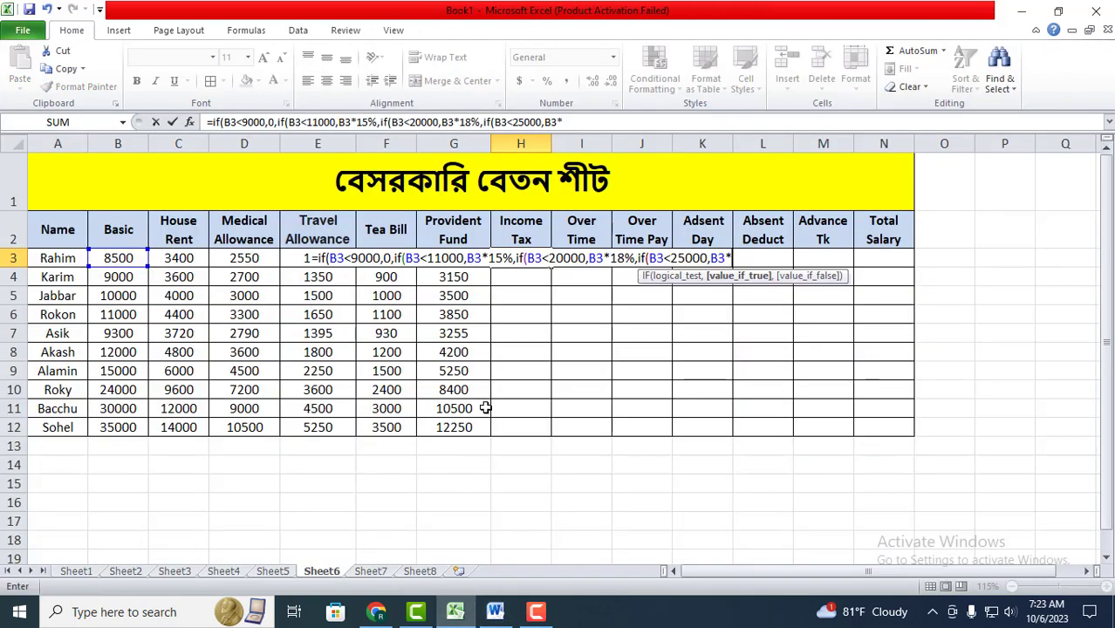
type("2")
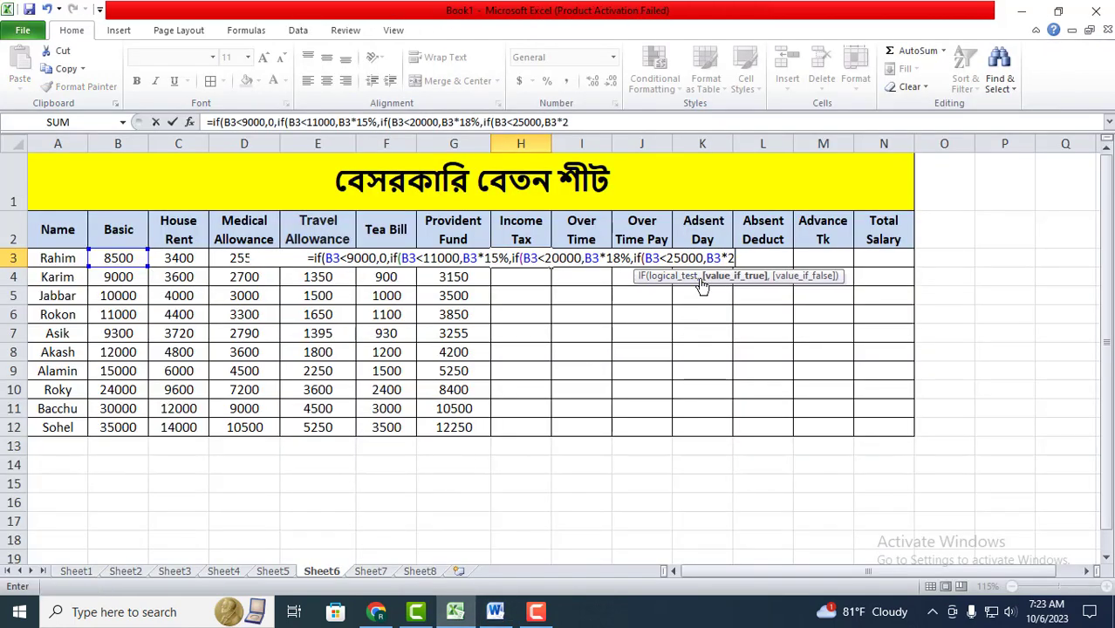
type("0%")
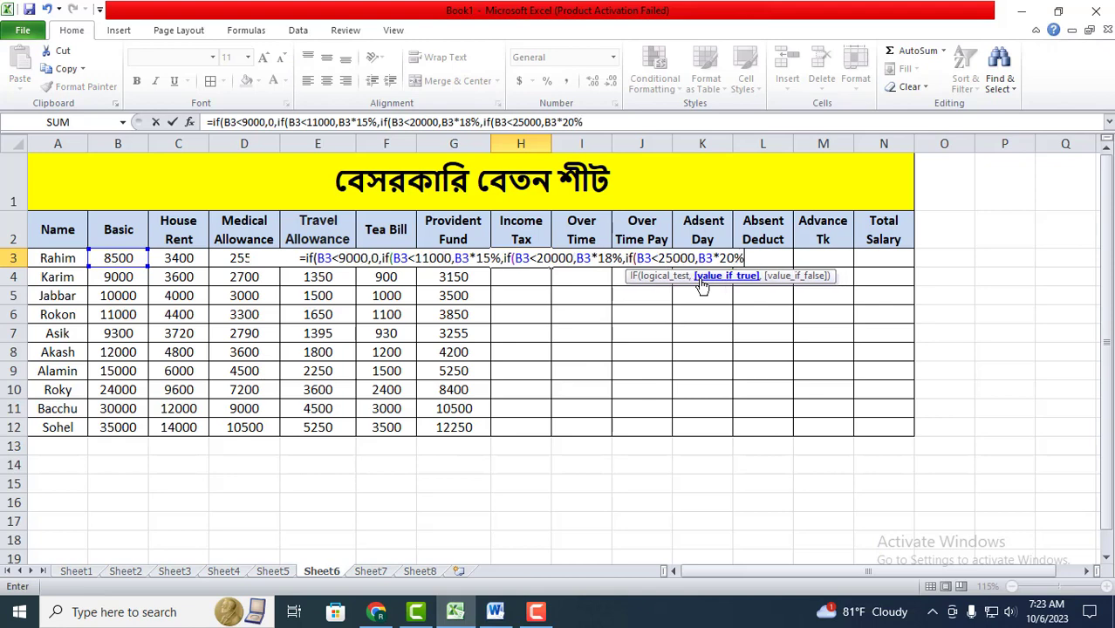
type(",")
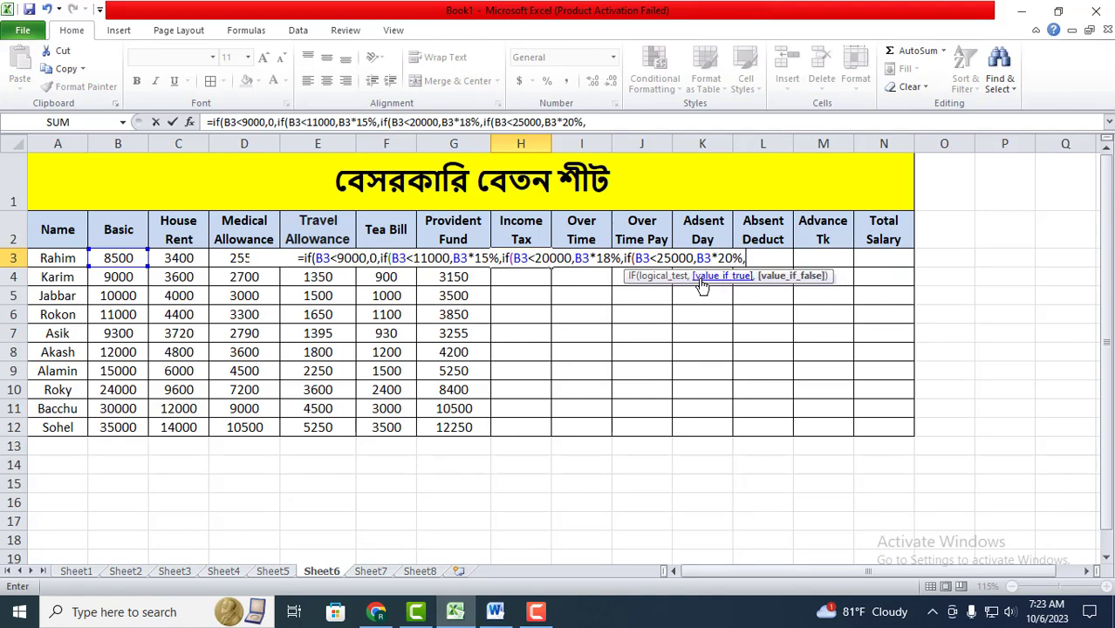
type("if")
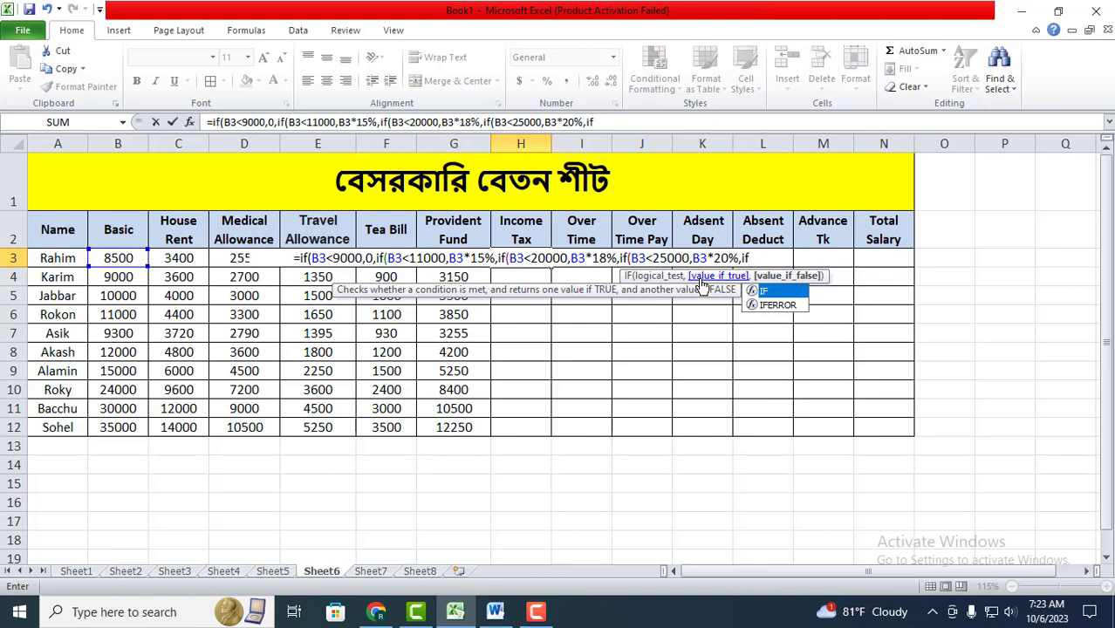
type("(")
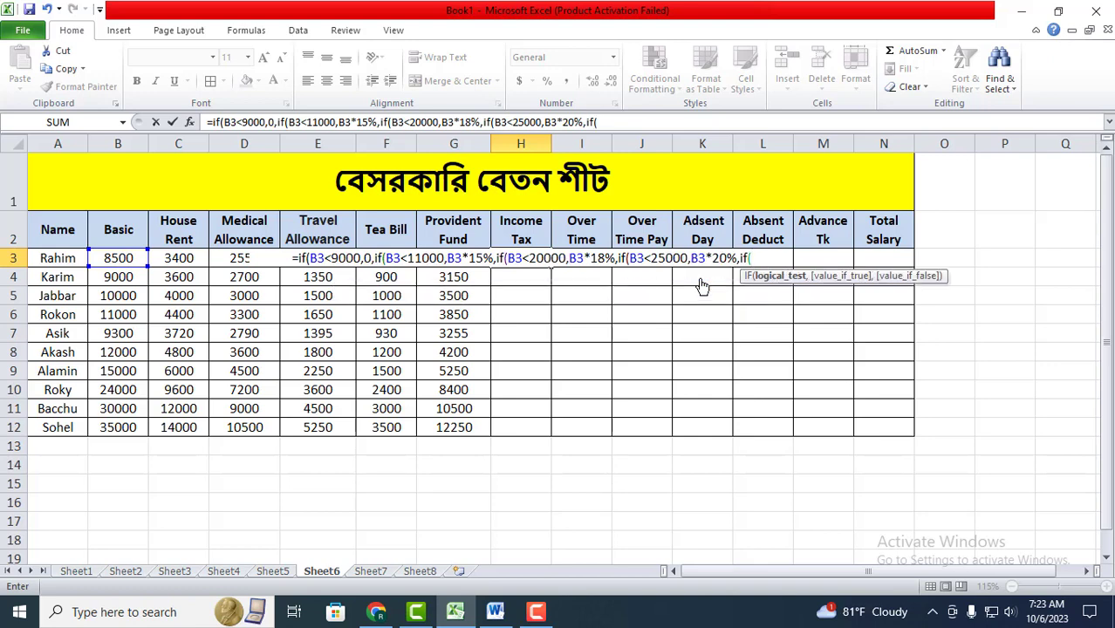
left_click(495, 612)
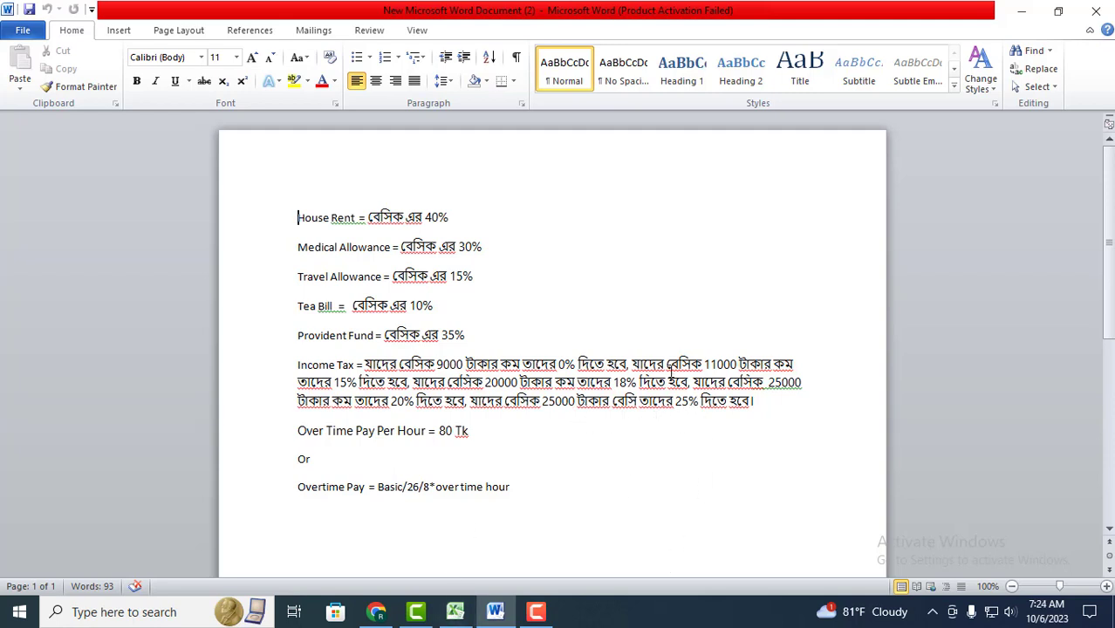
left_click(455, 612)
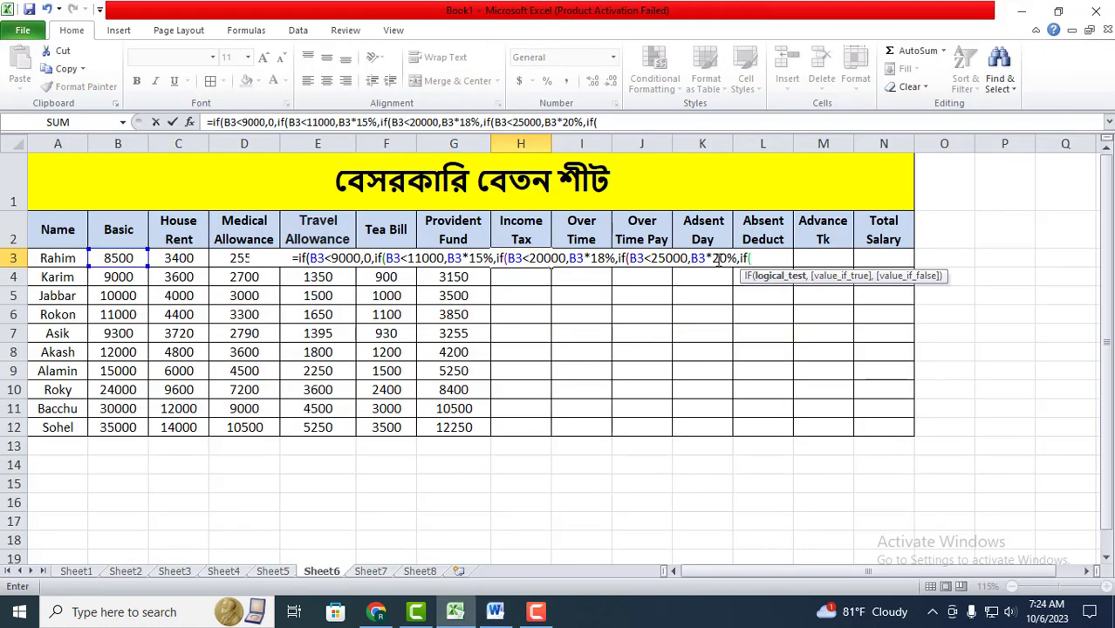
Step: Finish H3 with B3>25000 taxed at B3*25%, close all brackets, and commit
left_click(117, 258)
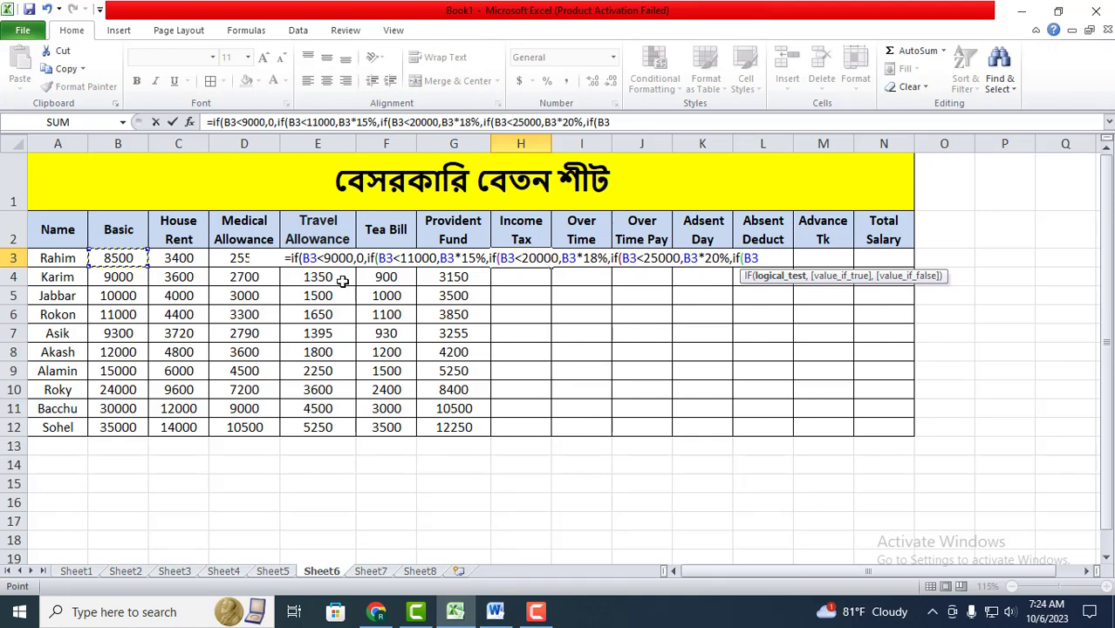
type(">25")
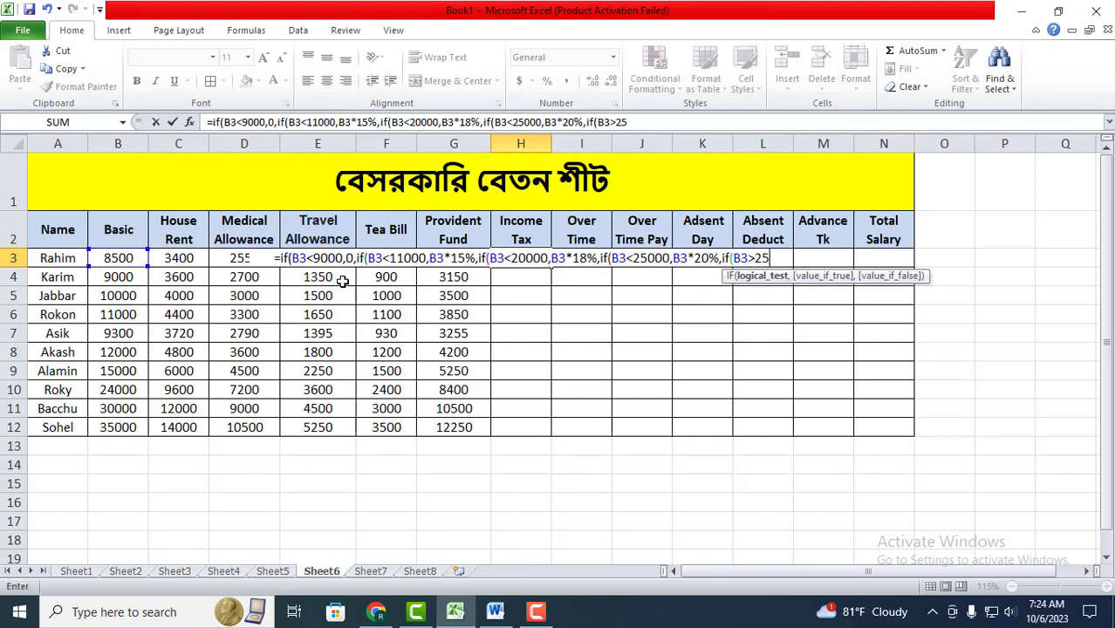
type("000,")
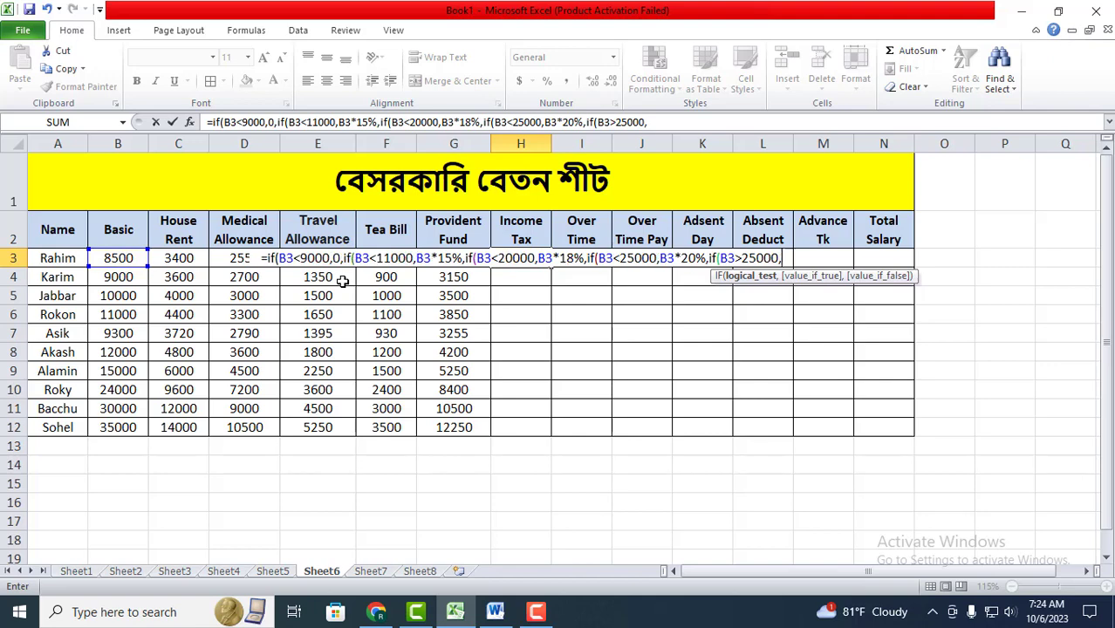
left_click(120, 256)
type("*")
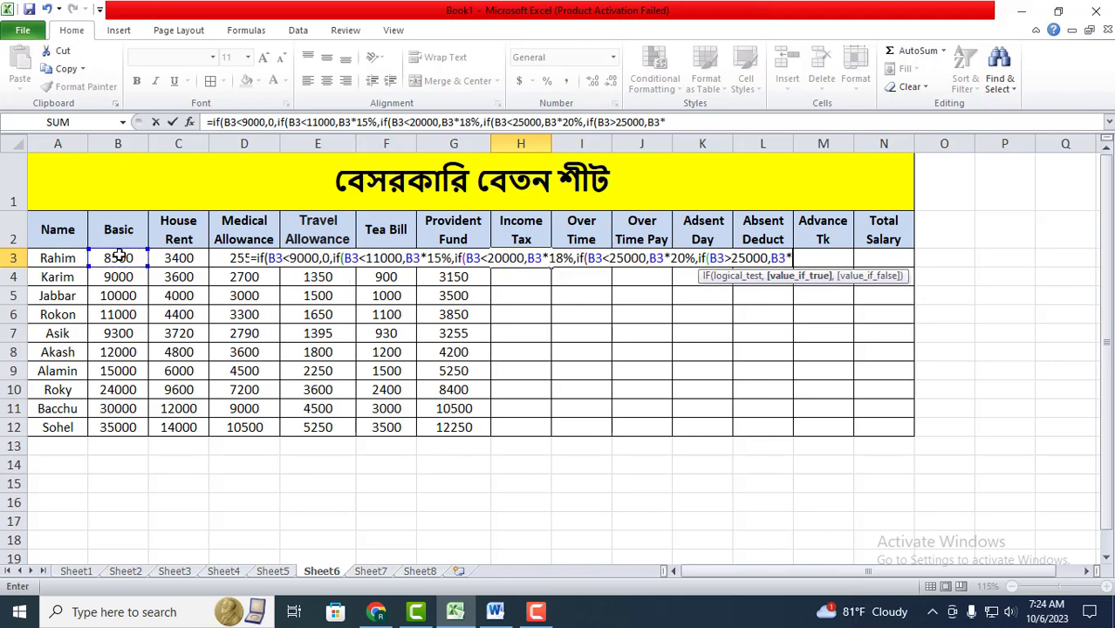
type("25")
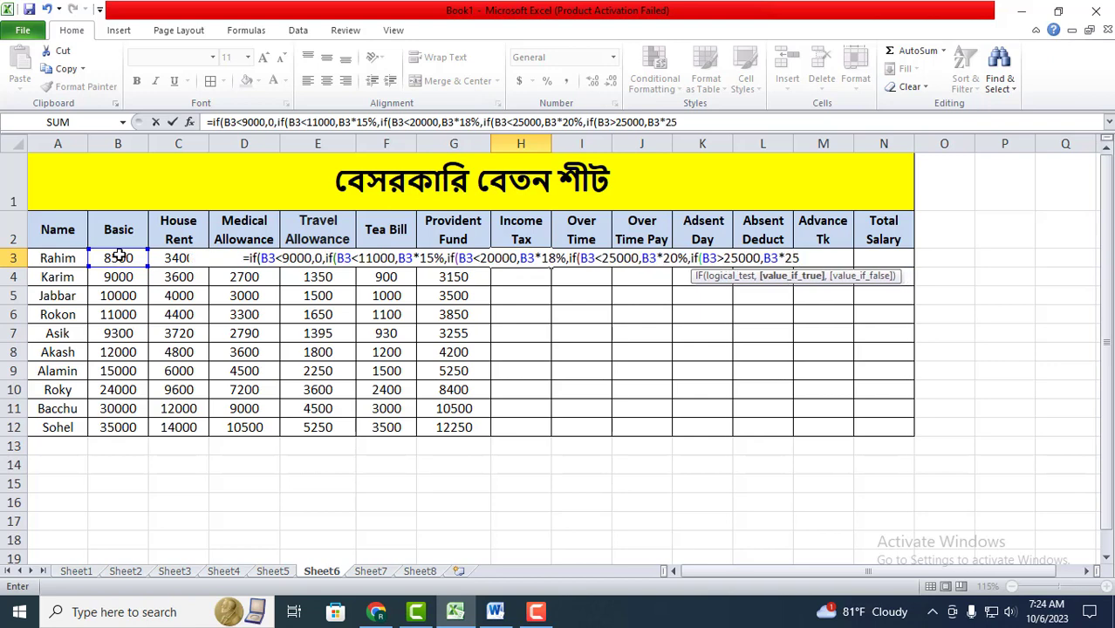
type("%")
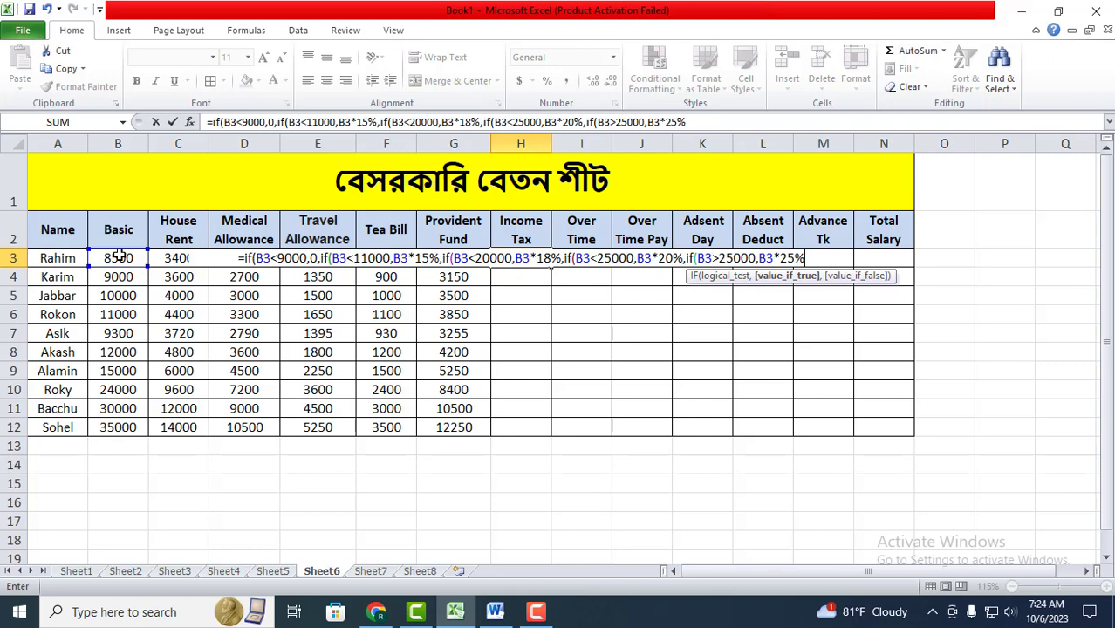
type(")))")
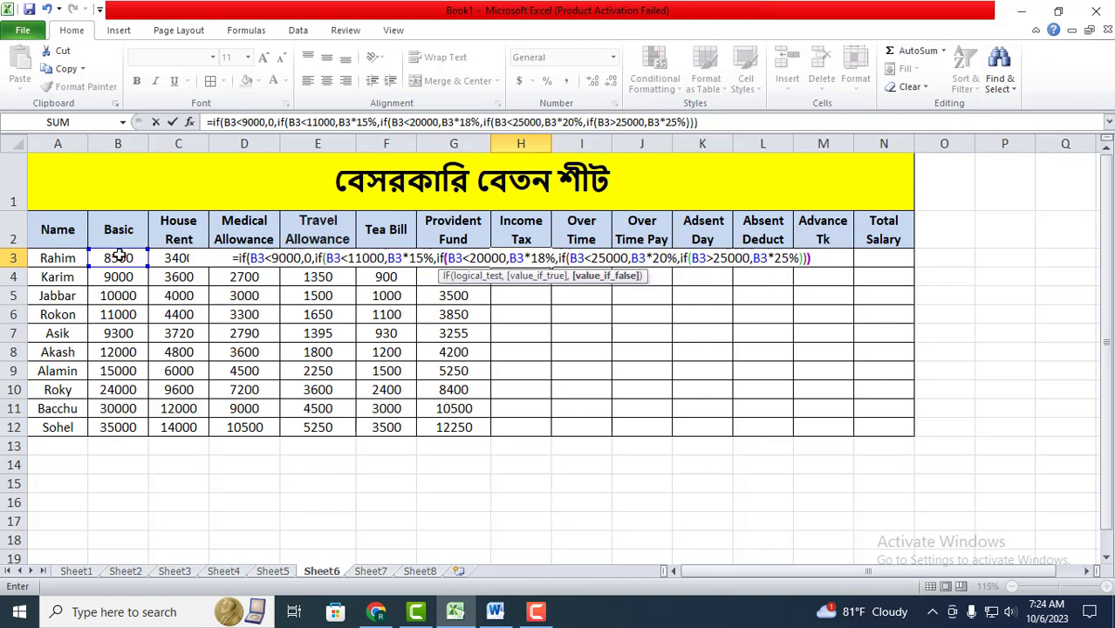
type(")")
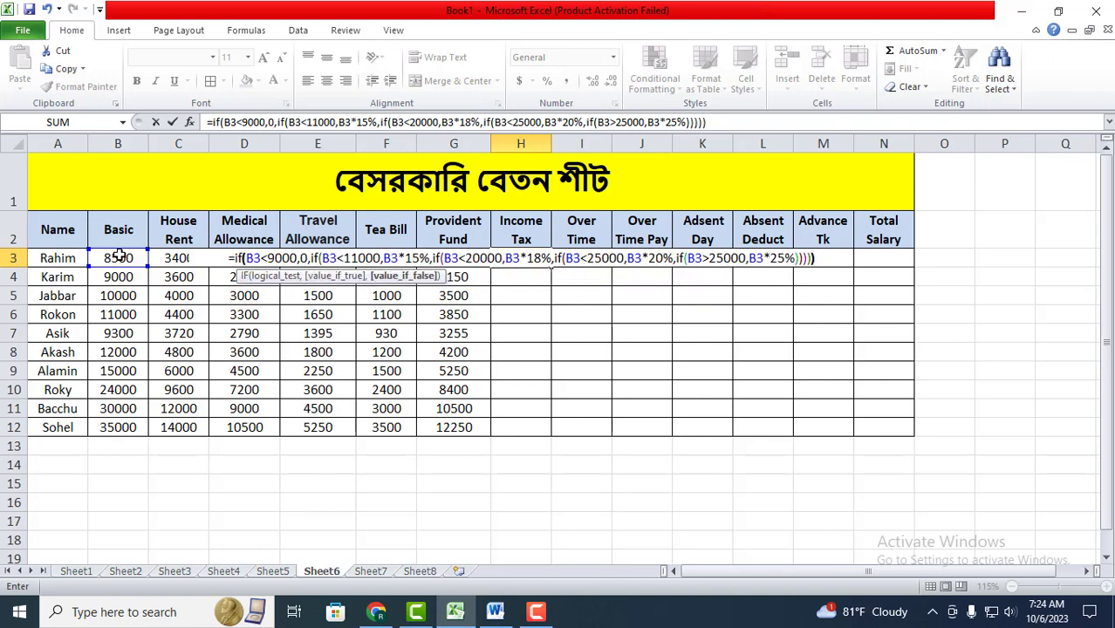
type(")")
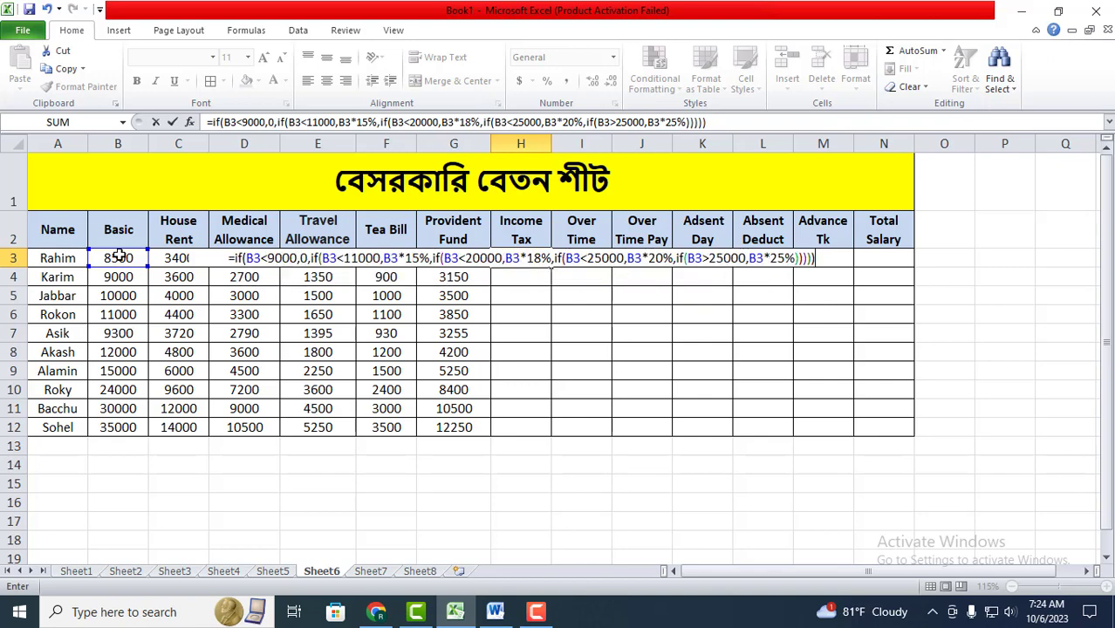
key("Return")
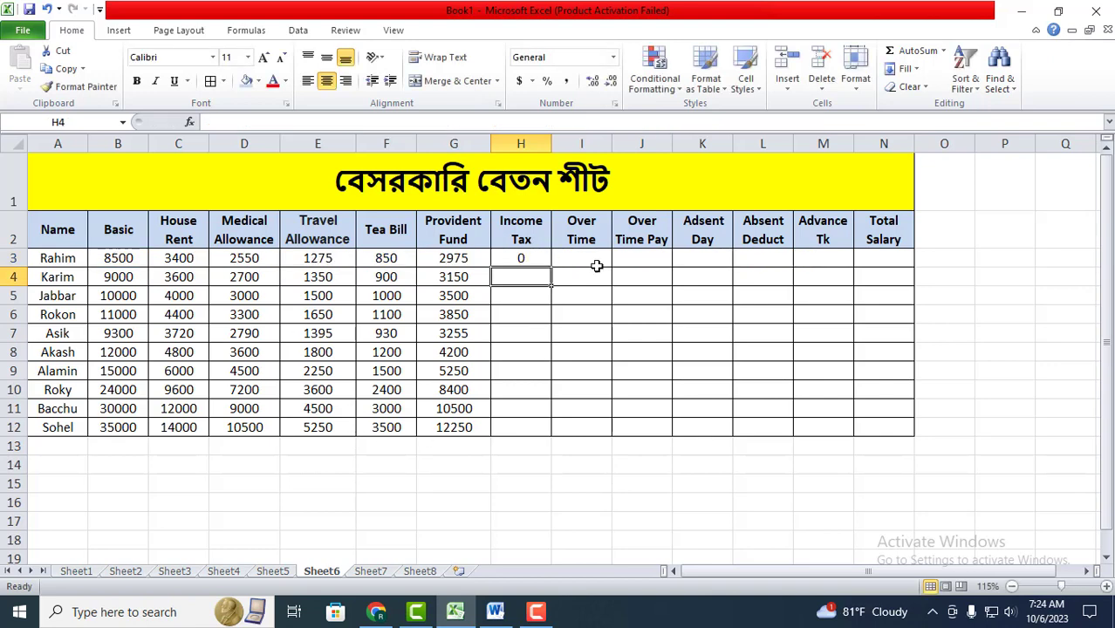
Step: Copy the H3 Income Tax formula down to H12, giving 0 to 8750
left_click(530, 255)
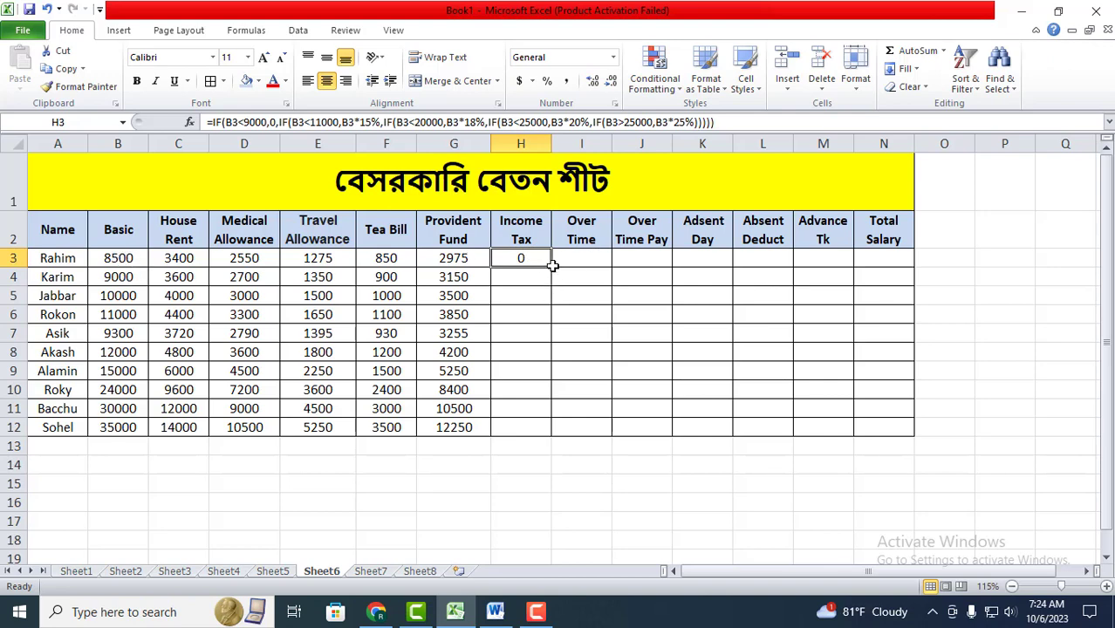
left_click_drag(551, 265, 553, 430)
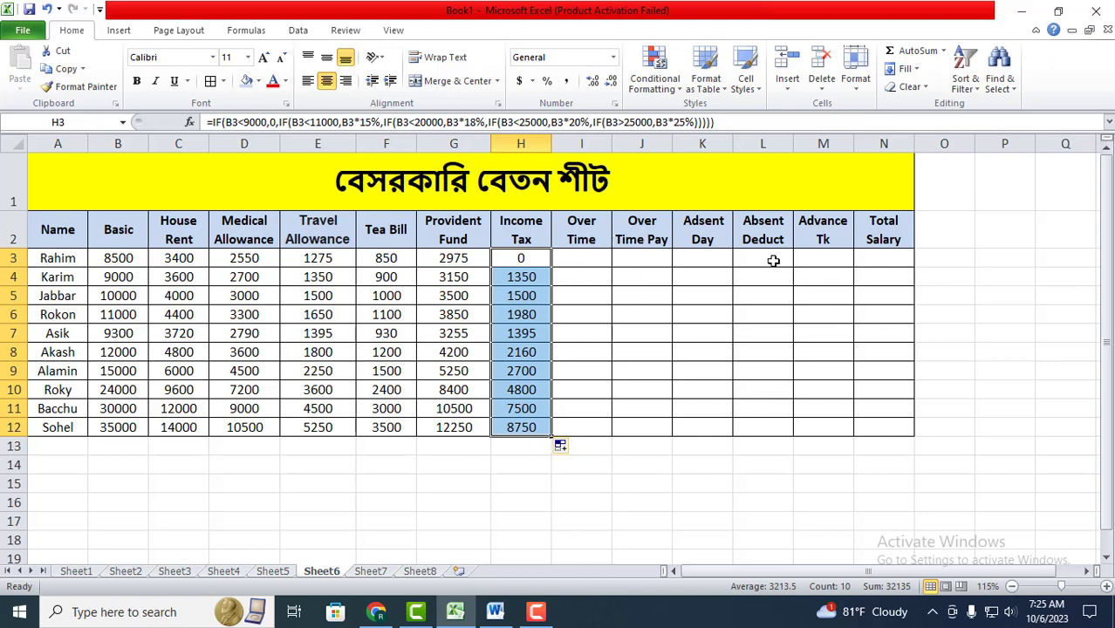
left_click(594, 259)
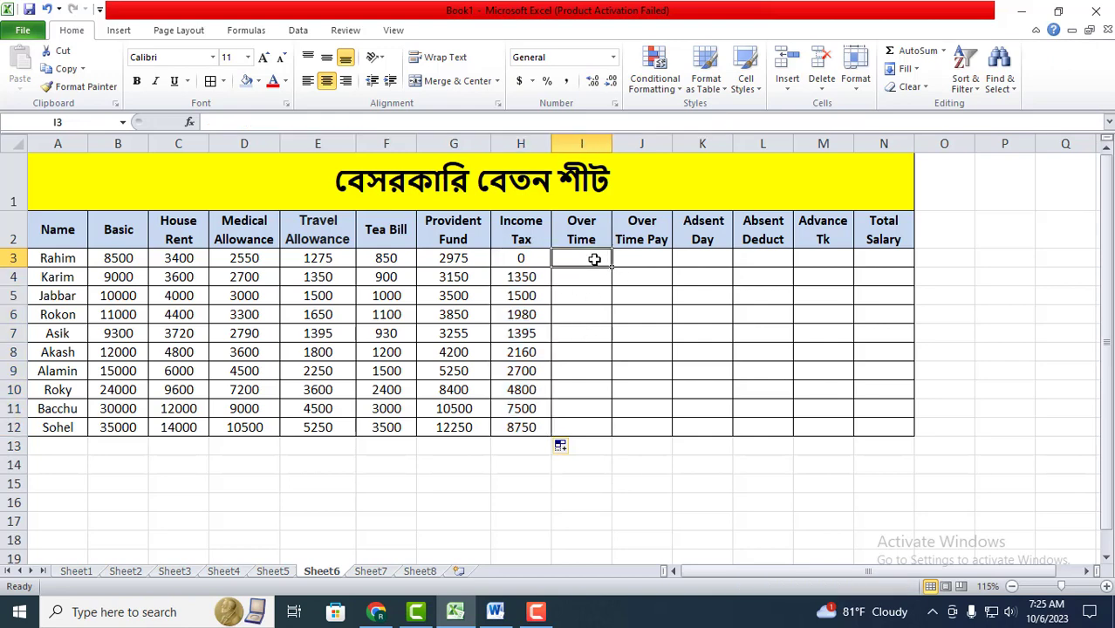
Step: Enter overtime hours 15, 10, 5, 6, 20, 14, 16, 22, 13 and 10 down the Over Time column
type("15")
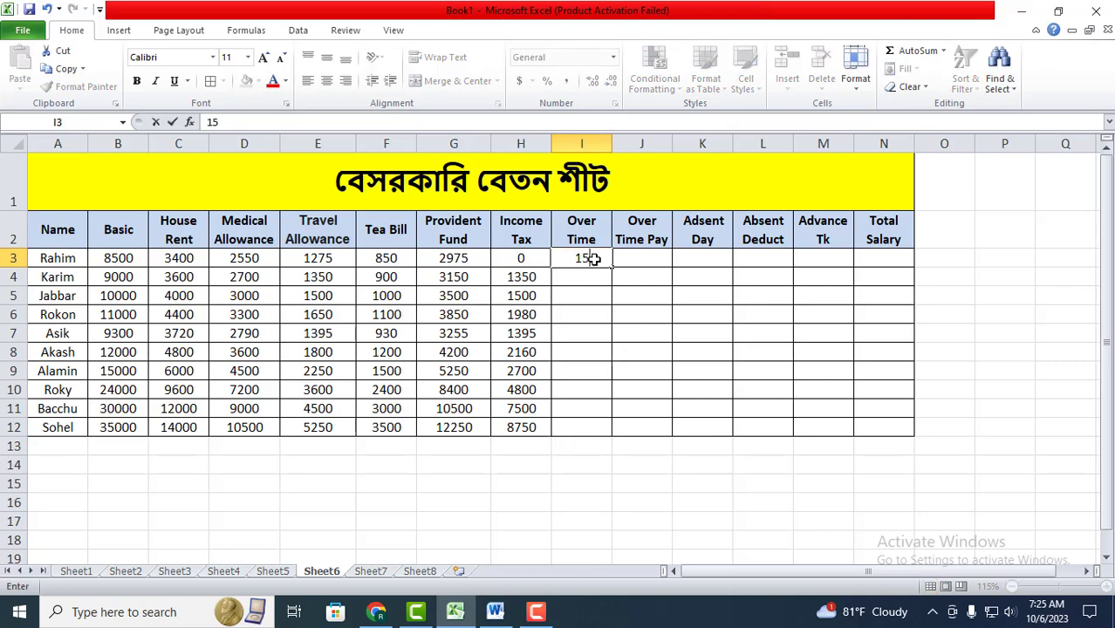
key("Return")
type("10")
key("Return")
type("5")
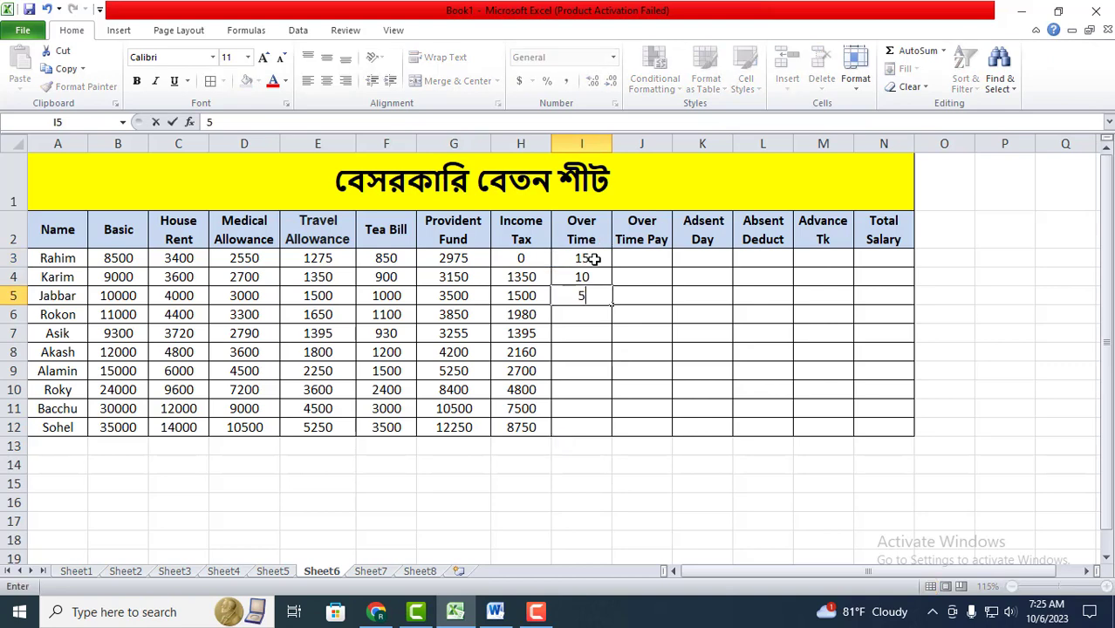
key("Return")
type("6")
key("Return")
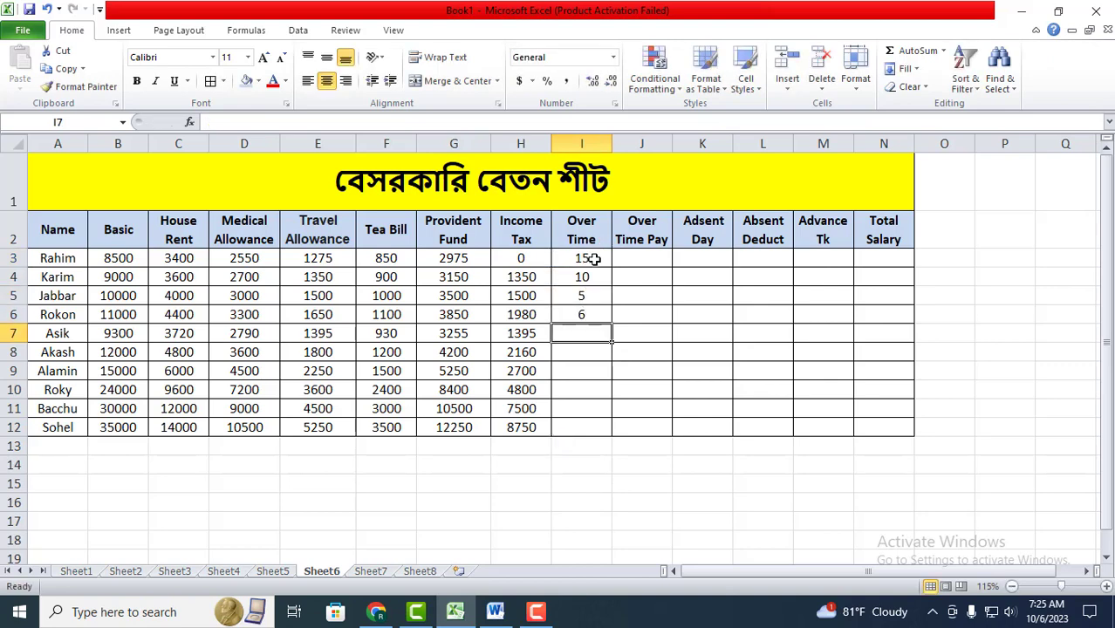
type("20")
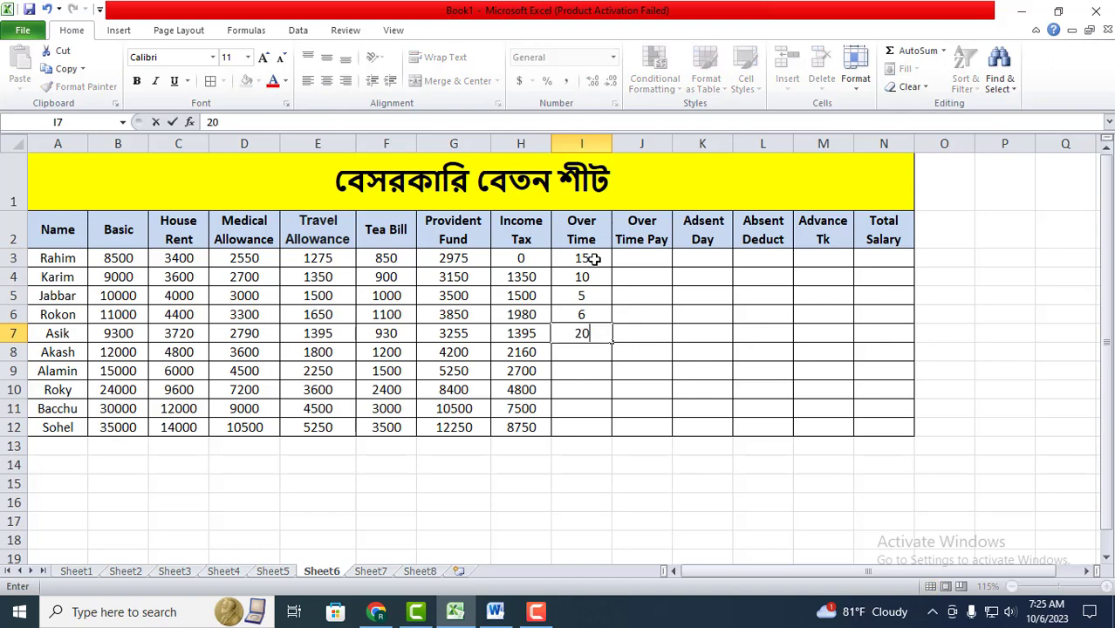
key("Return")
type("14")
key("Return")
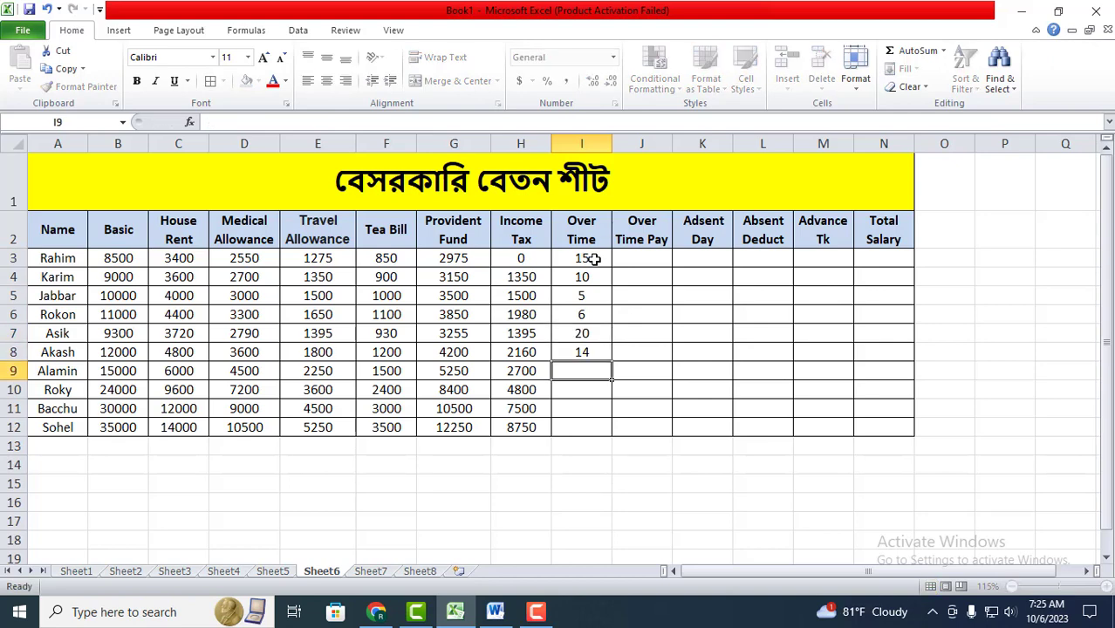
type("16")
key("Return")
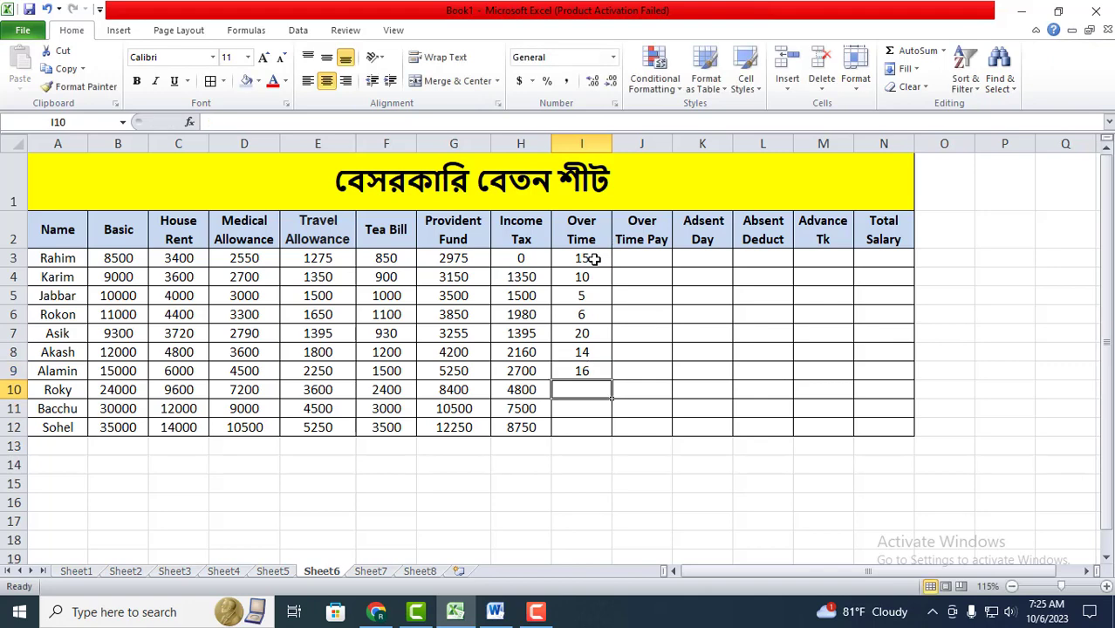
type("2")
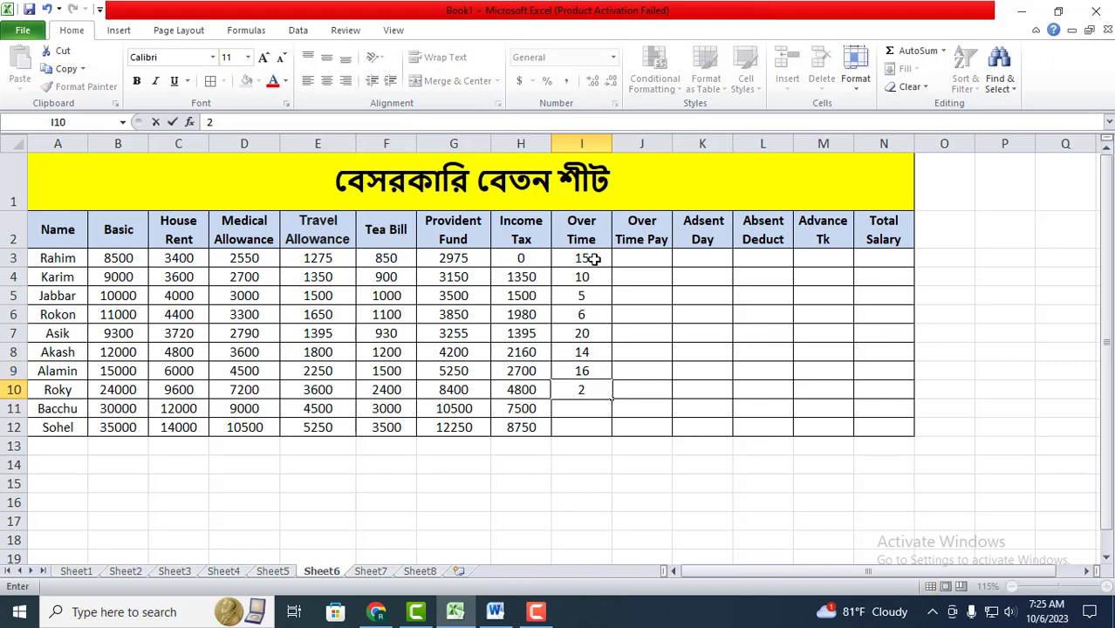
type("2")
key("Return")
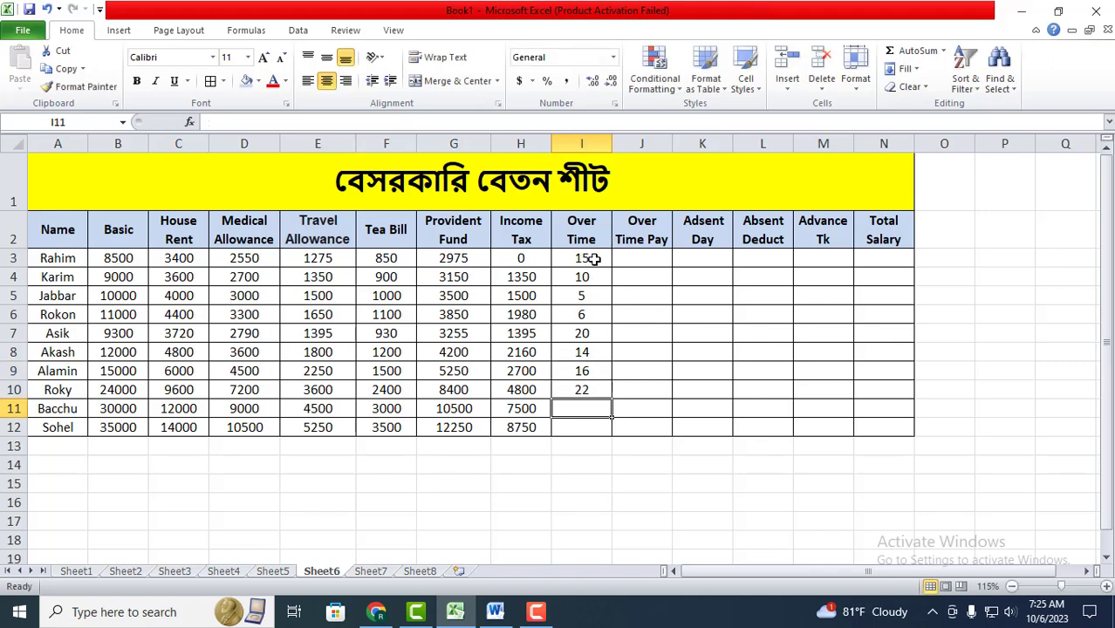
type("13")
key("Return")
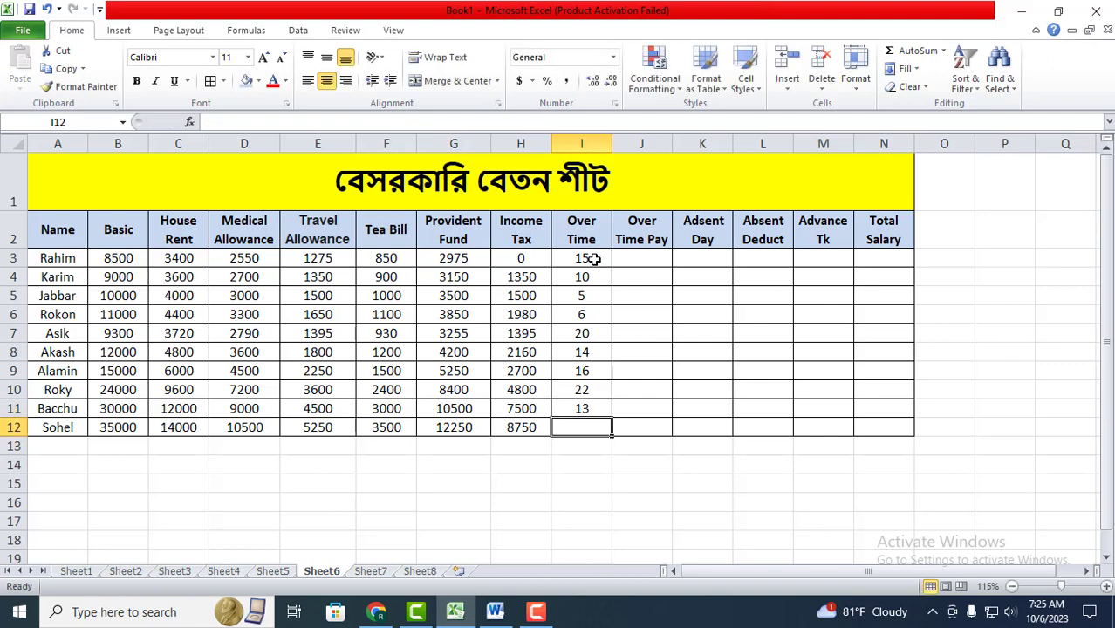
type("10")
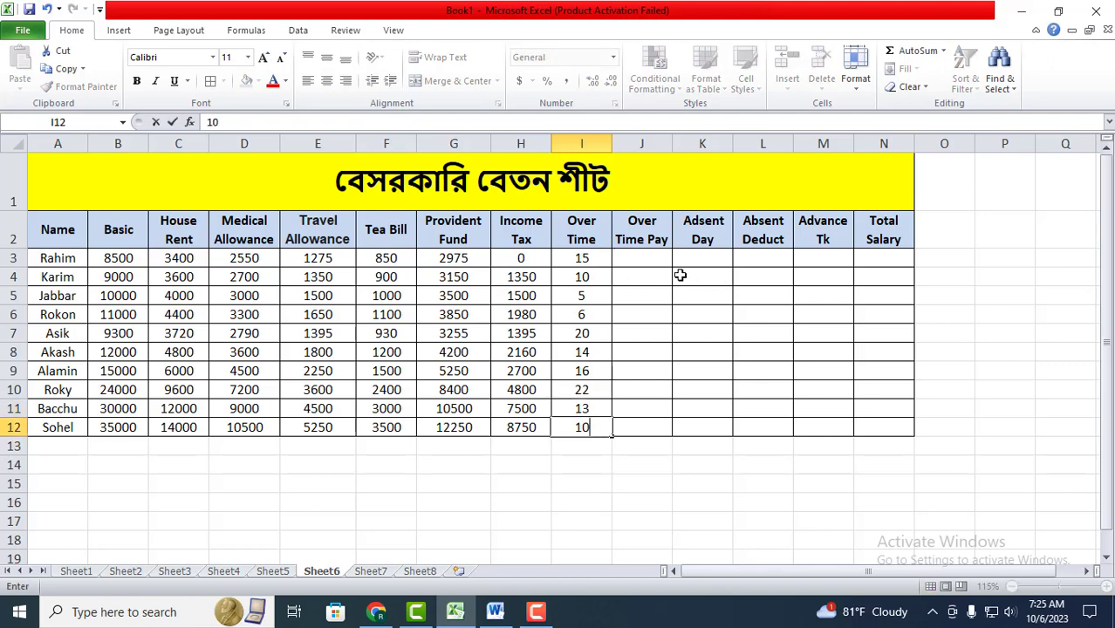
left_click(643, 288)
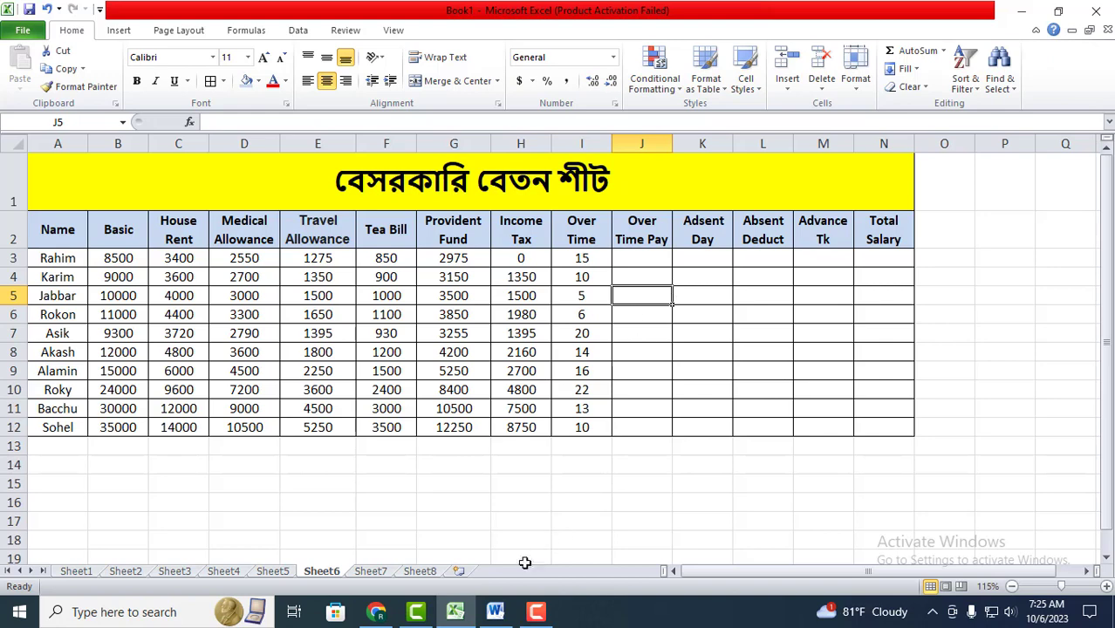
Step: Check the salary rules in Word, then begin the Over Time Pay formula in J3
left_click(495, 612)
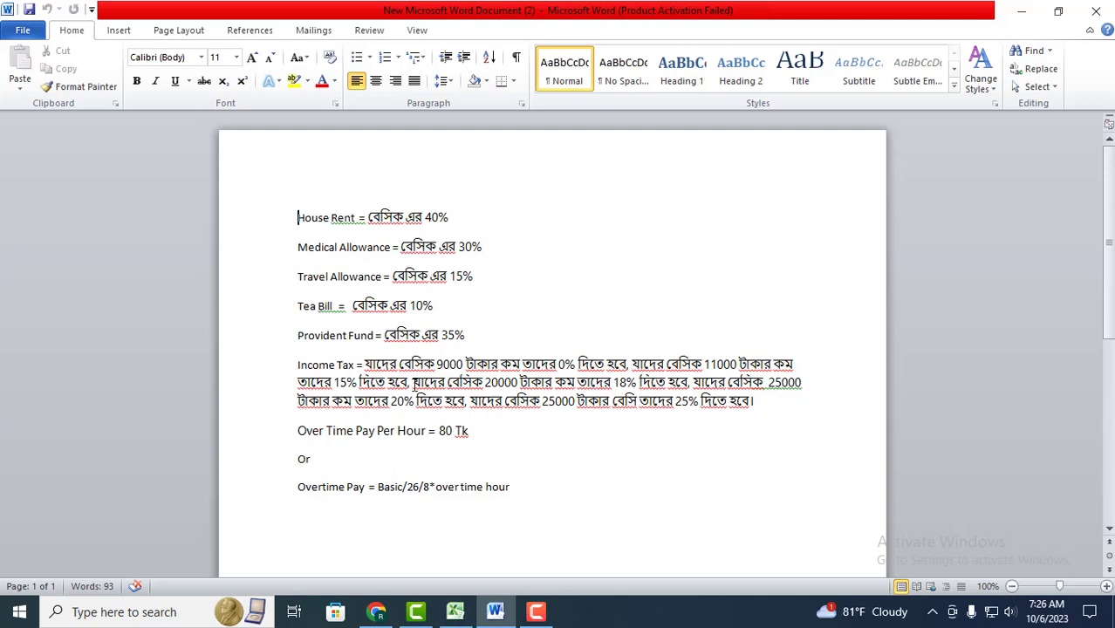
left_click(454, 612)
left_click(633, 256)
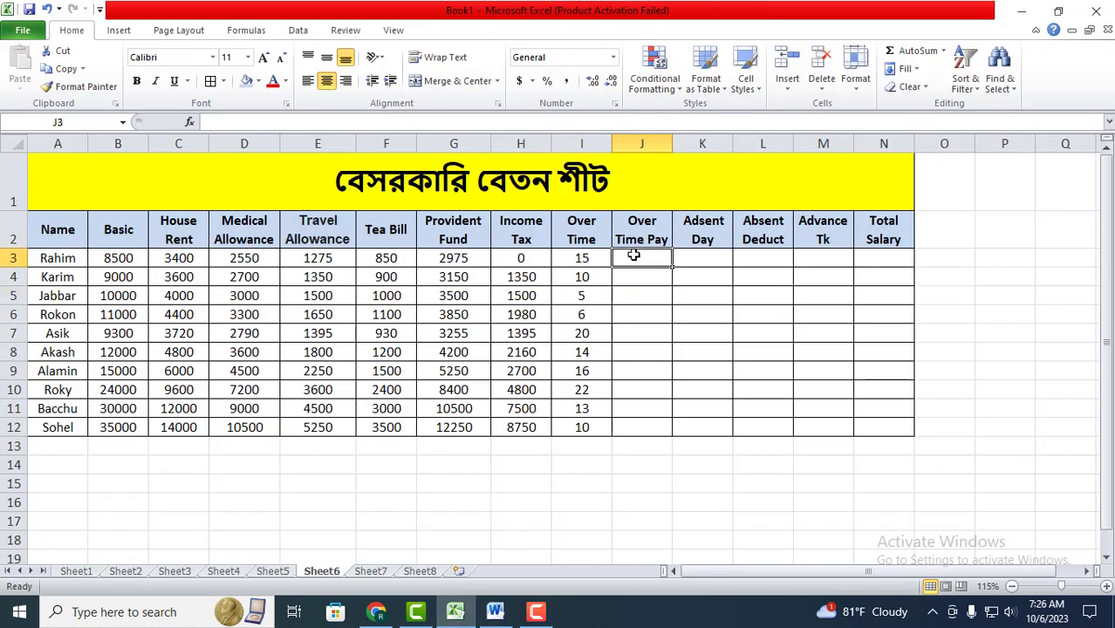
type("=")
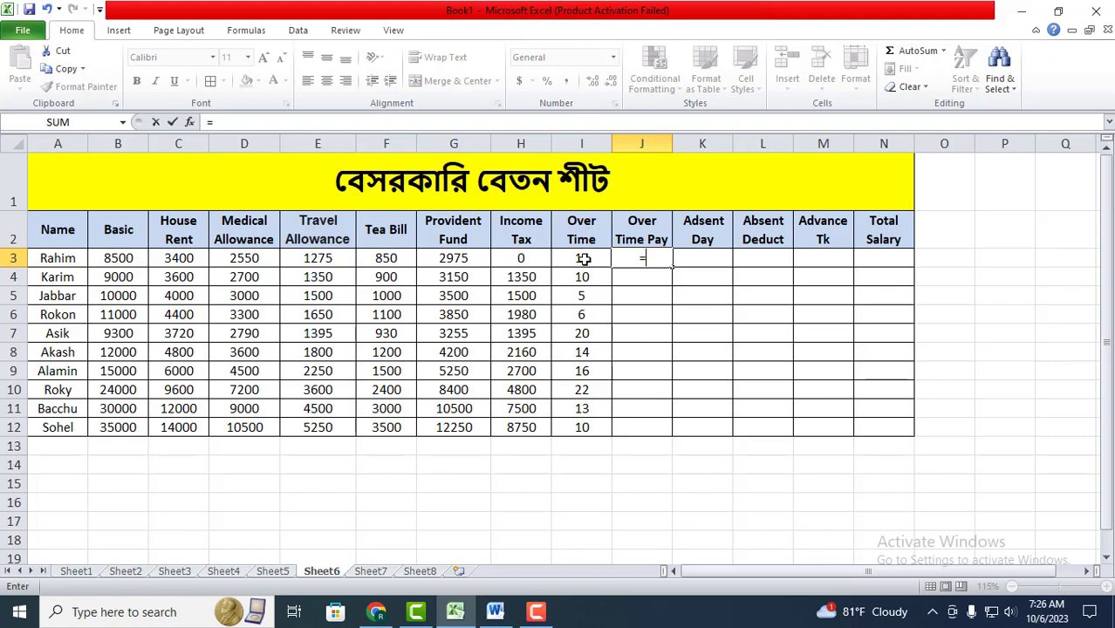
left_click(583, 259)
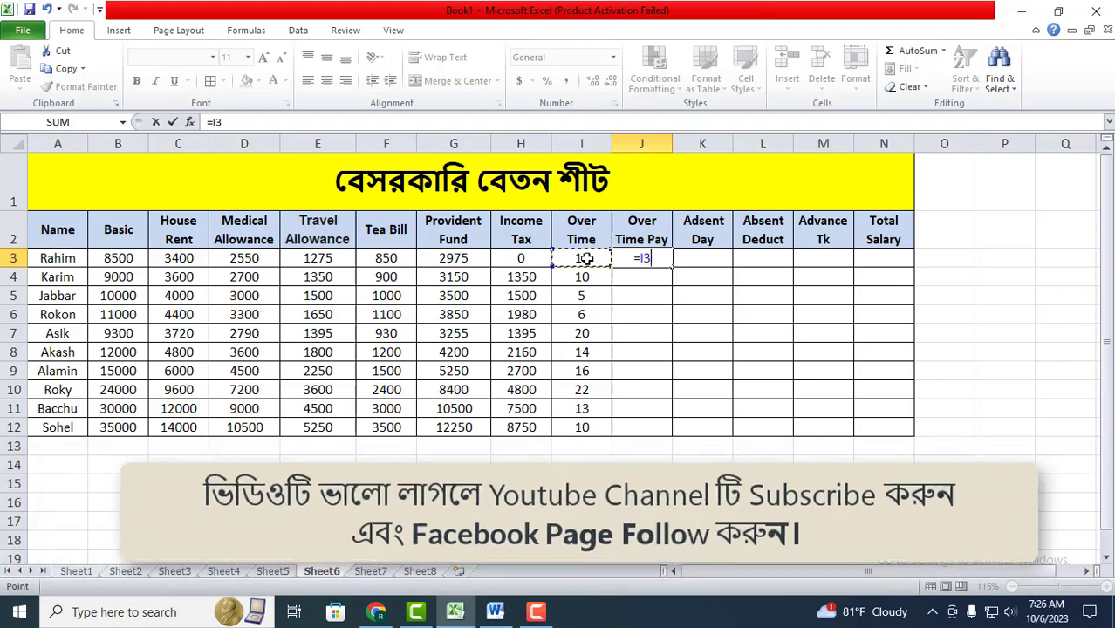
type("*")
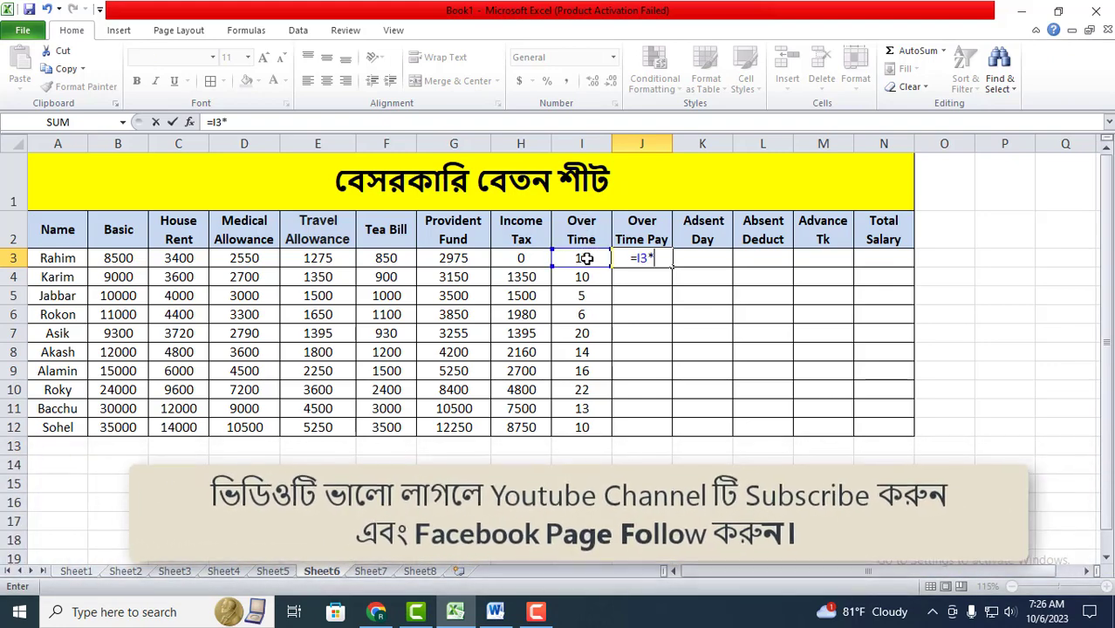
type("80")
key("Return")
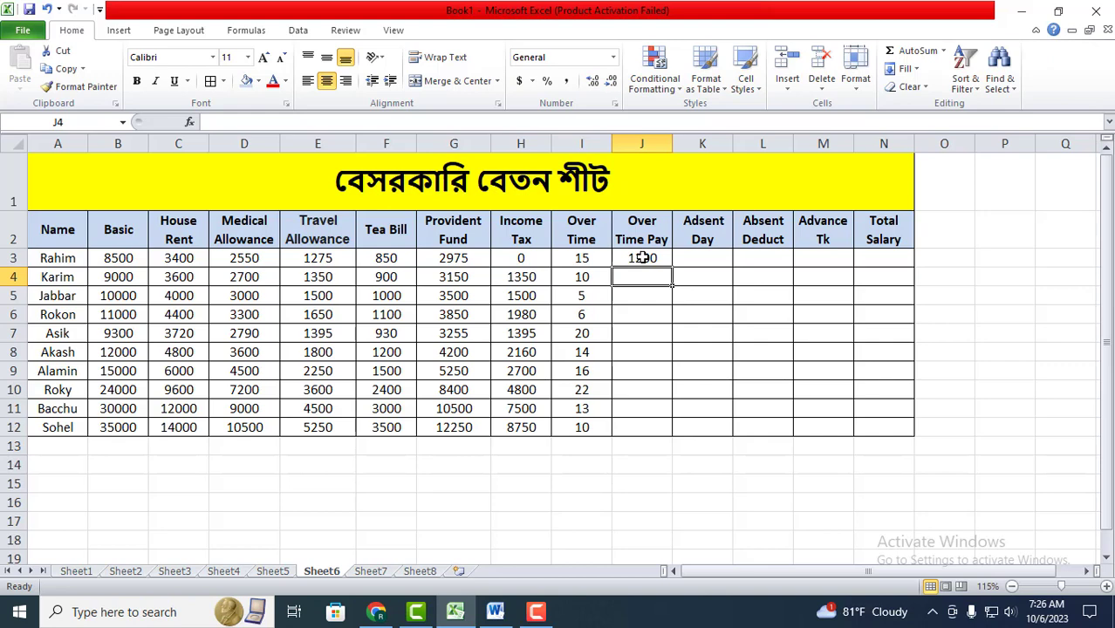
left_click(647, 258)
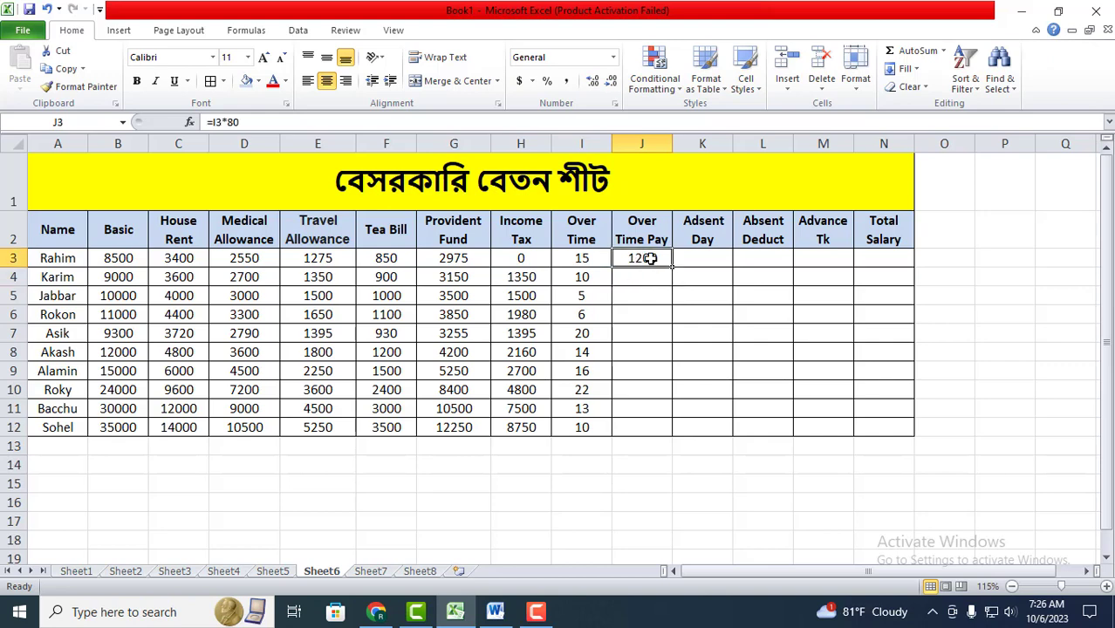
left_click_drag(674, 266, 663, 429)
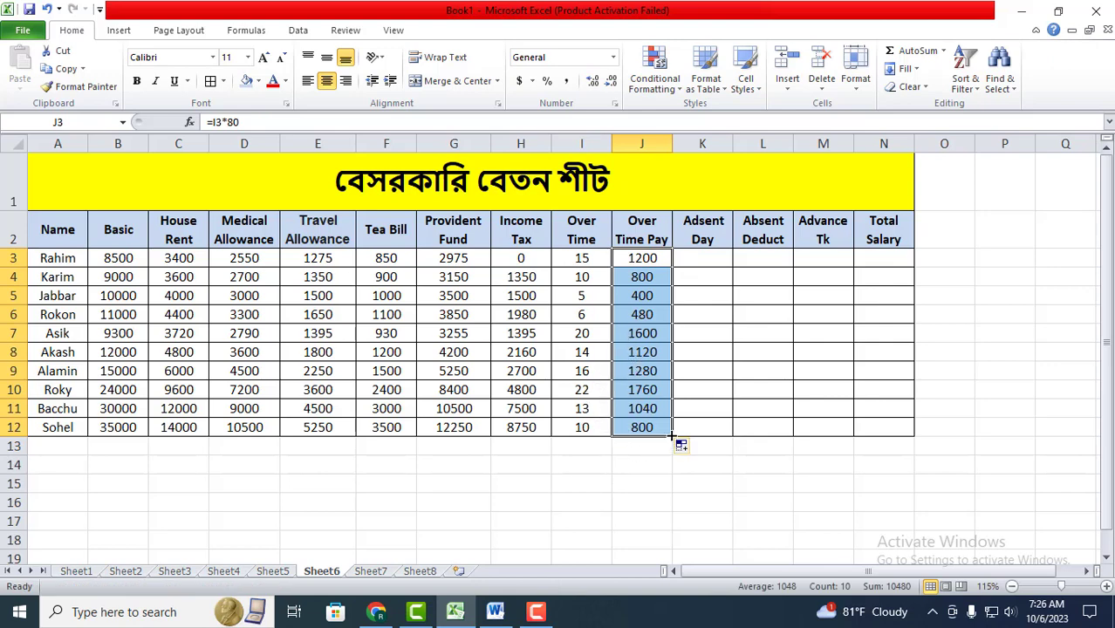
left_click_drag(671, 434, 658, 255)
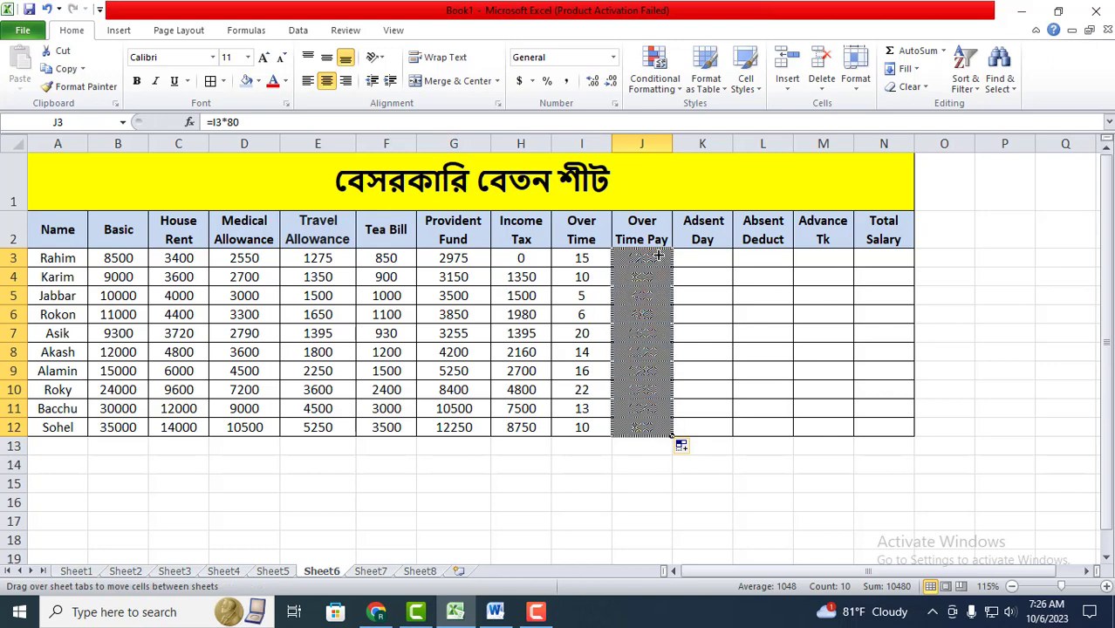
left_click(656, 328)
left_click(651, 255)
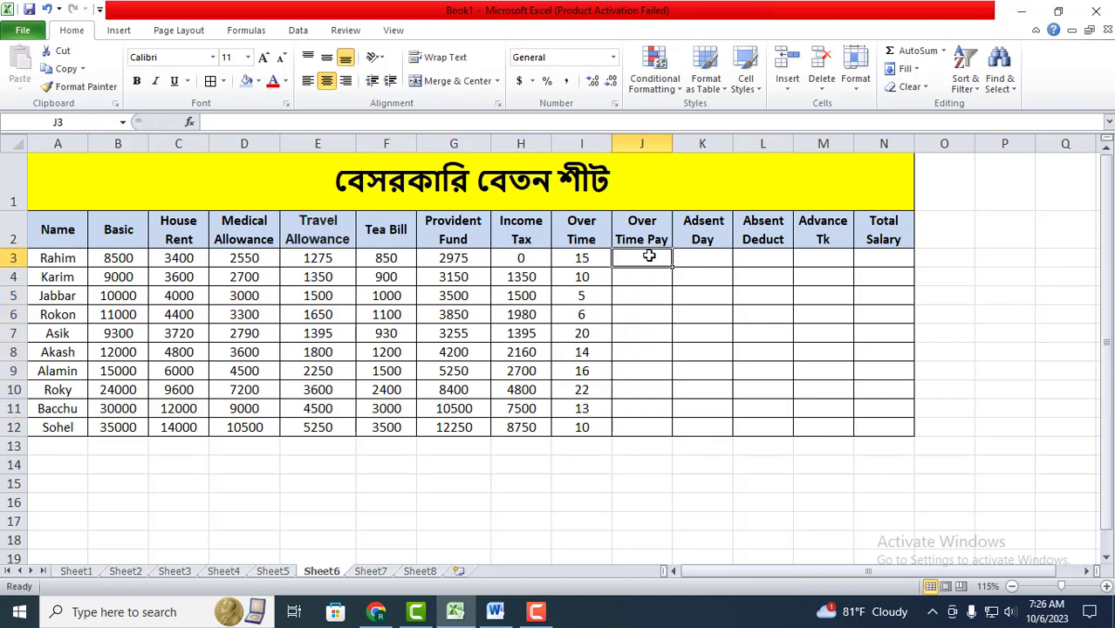
left_click(495, 610)
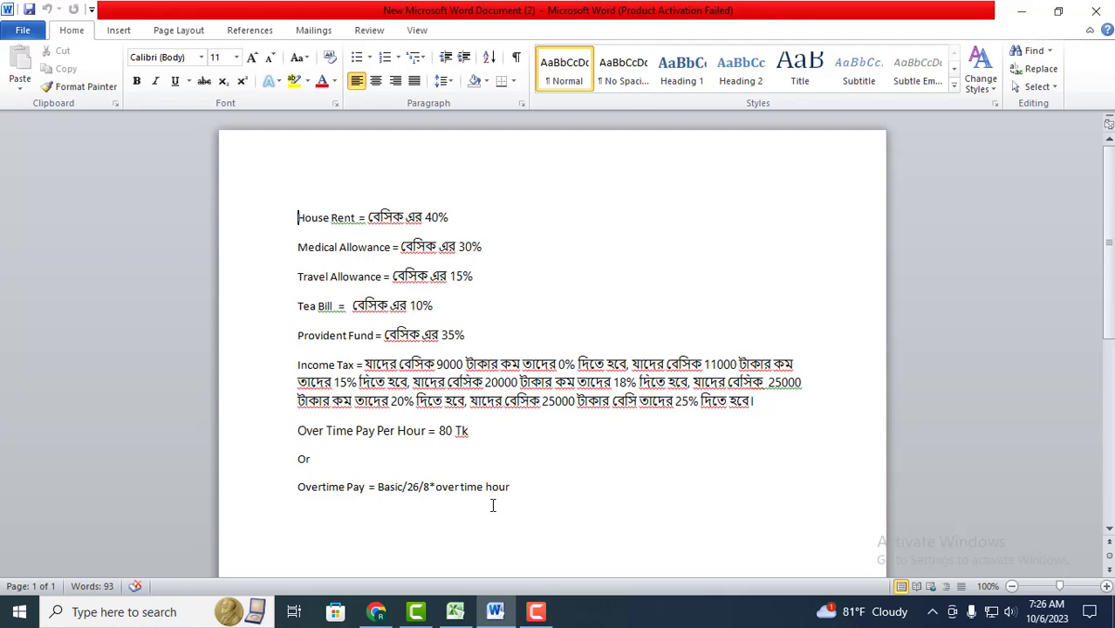
left_click(455, 612)
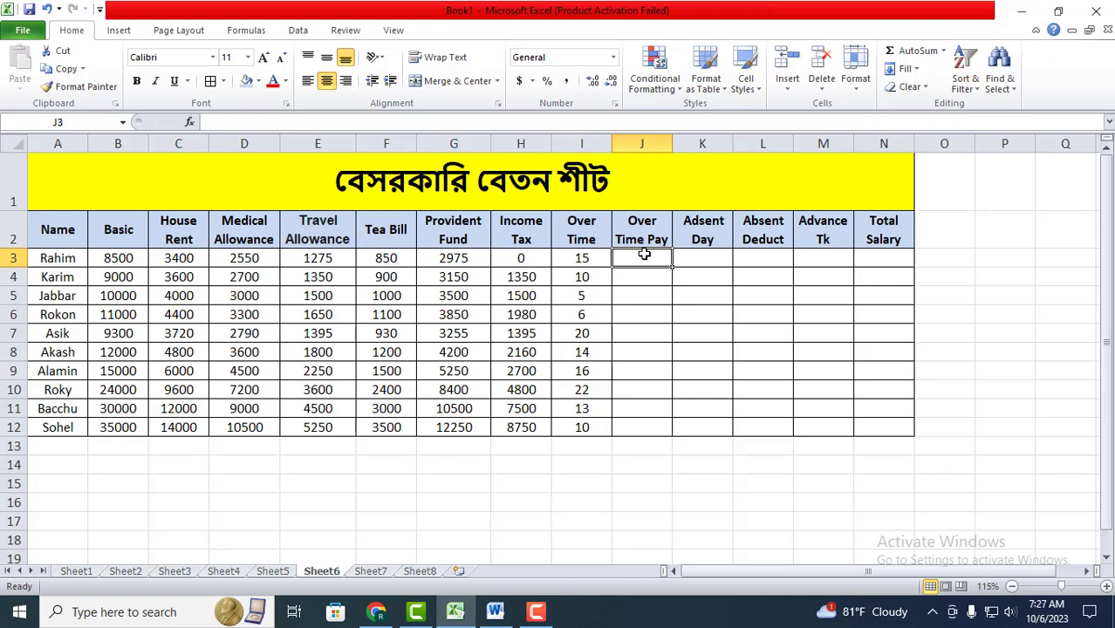
Step: Enter =B3/26/8*I3 in J3 for Rahim's overtime pay of 612.981
type("=")
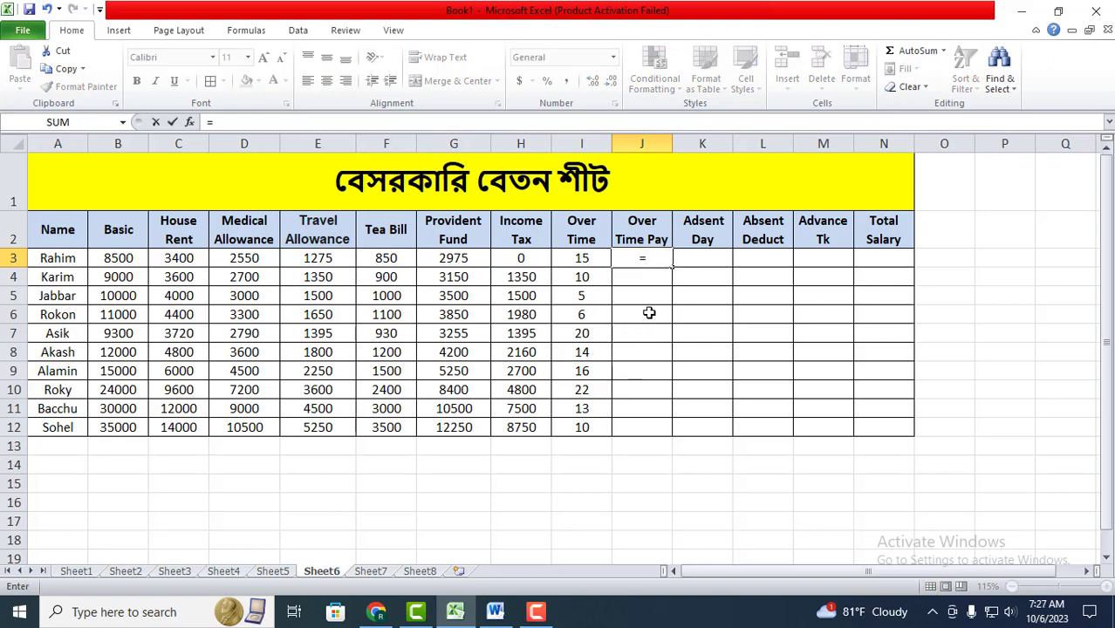
left_click(132, 259)
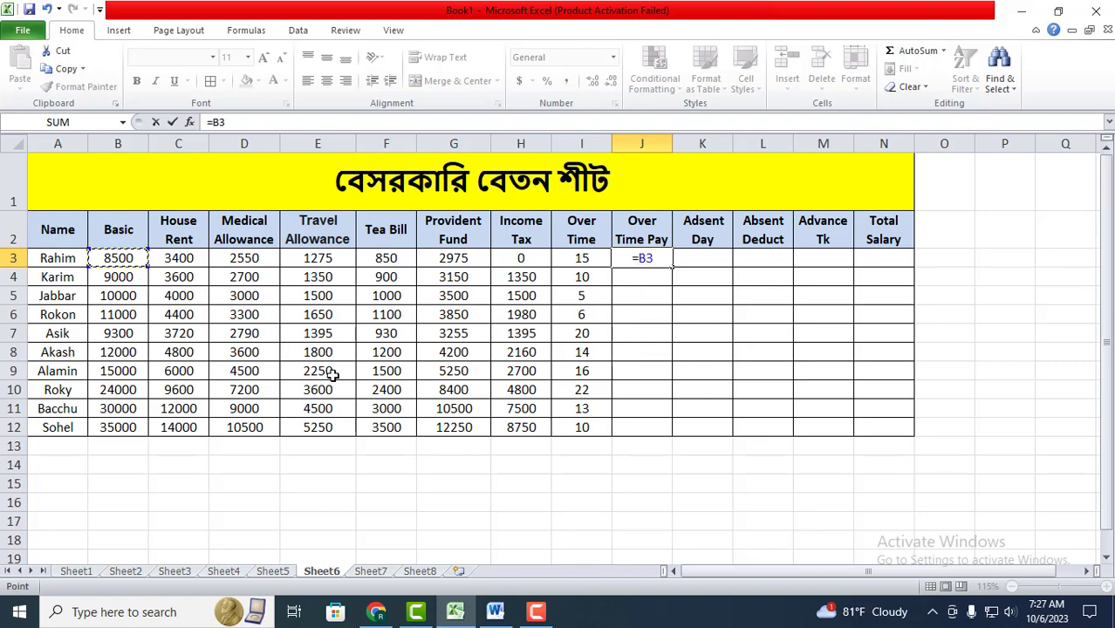
type("/")
type("26")
type("/")
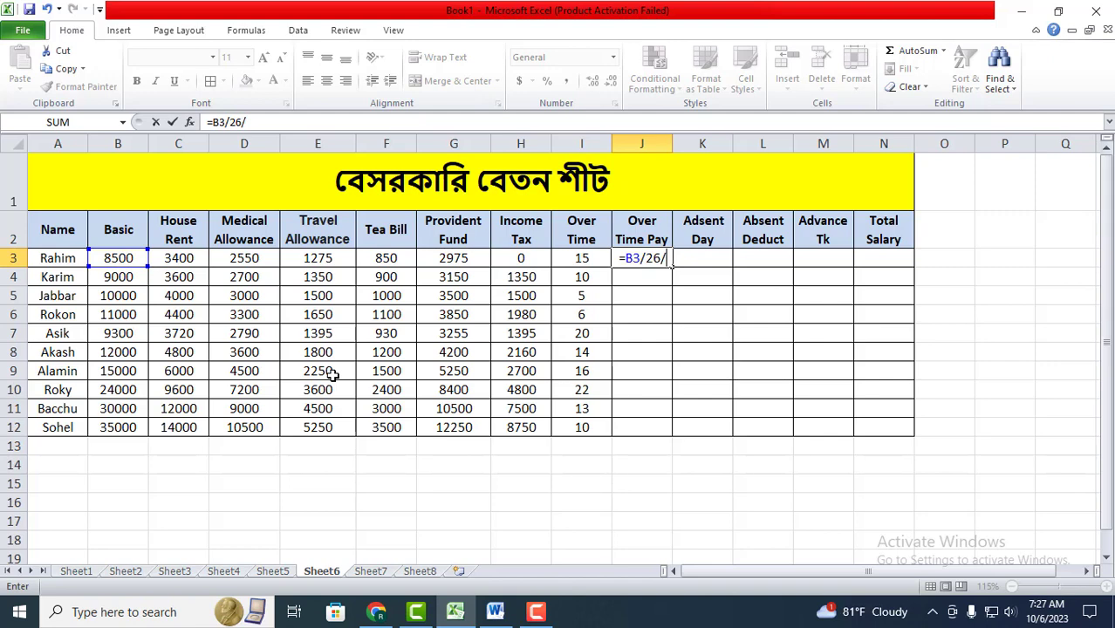
type("8")
type("*")
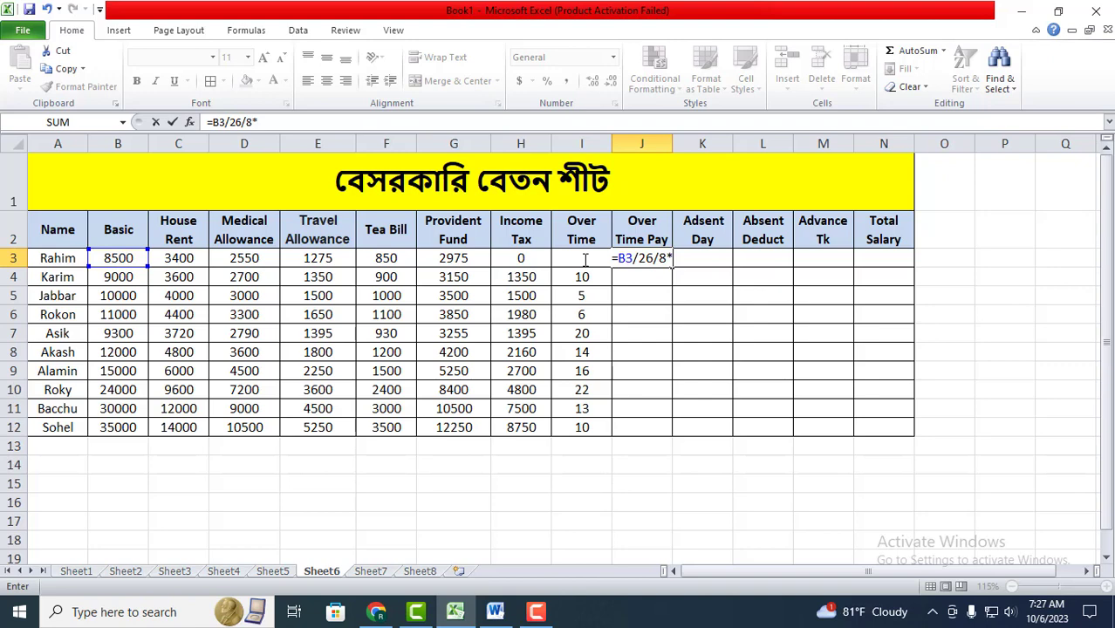
type("i")
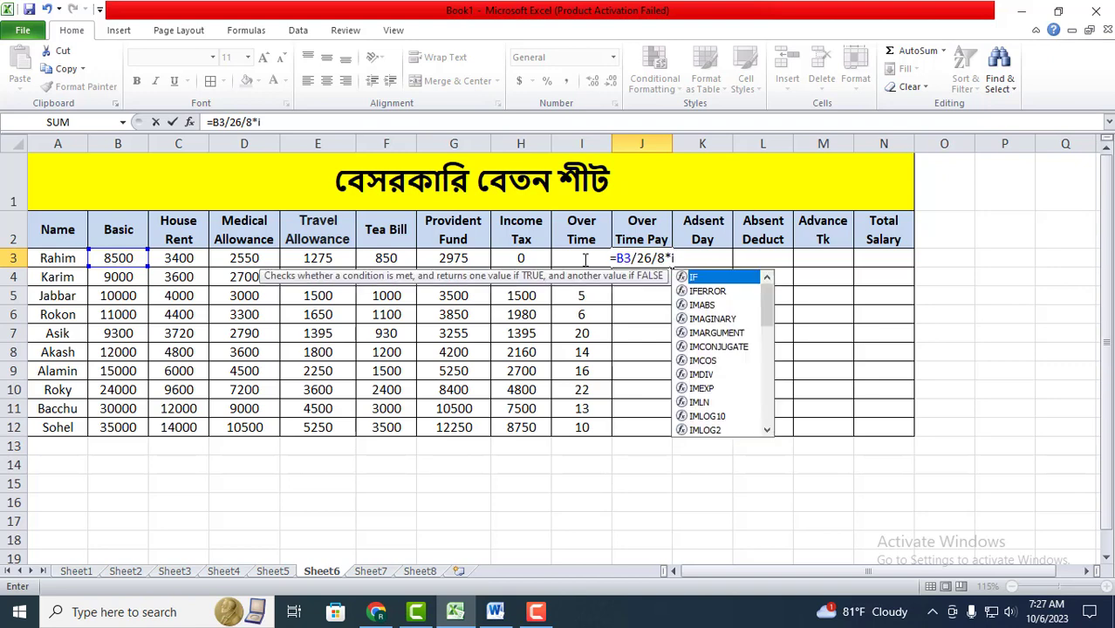
type("3")
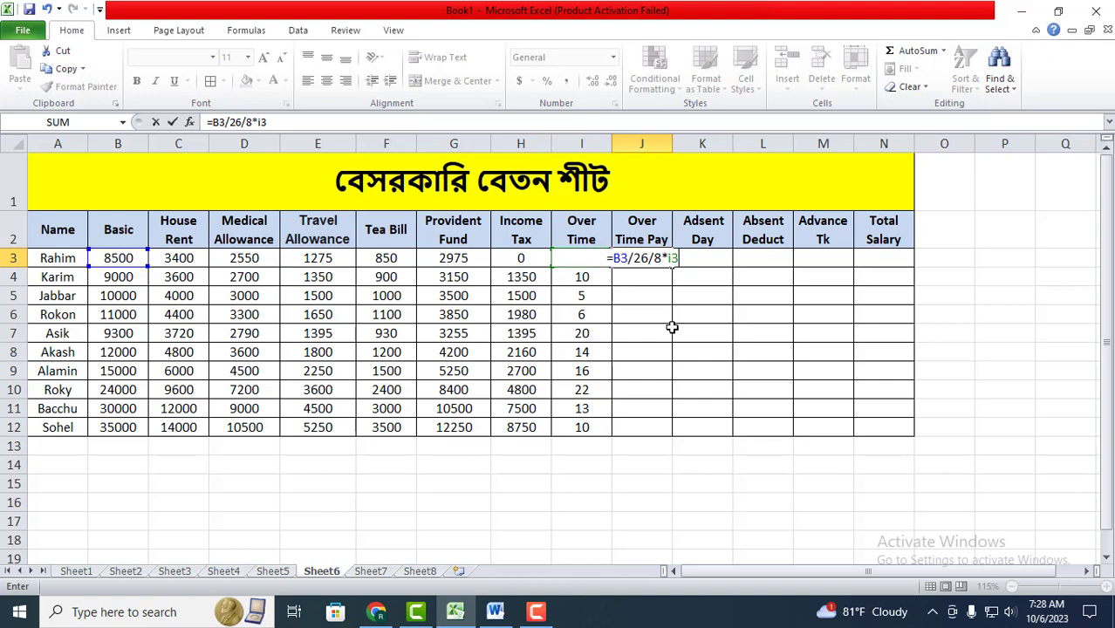
key("Return")
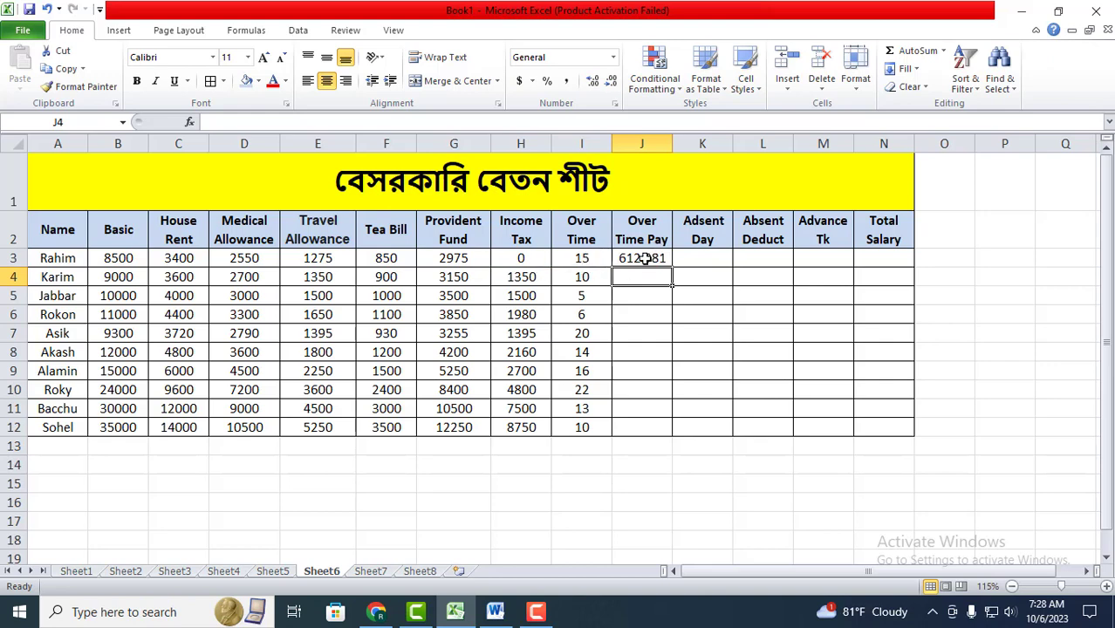
Step: Fill the J3 overtime pay formula down to J12 for all ten employees
left_click(649, 259)
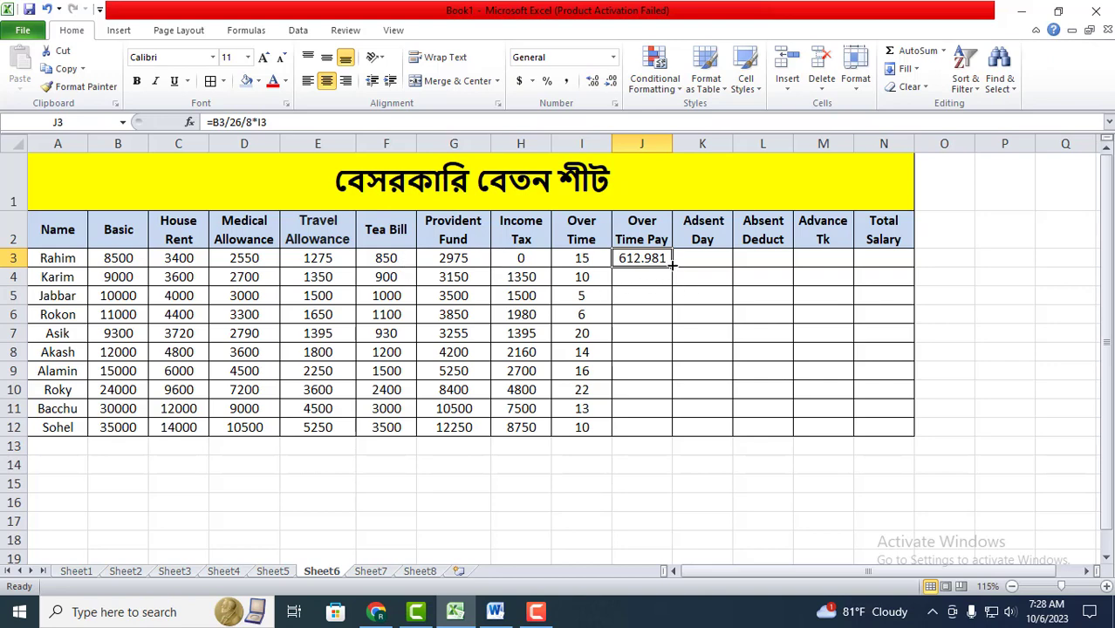
left_click_drag(672, 263, 669, 431)
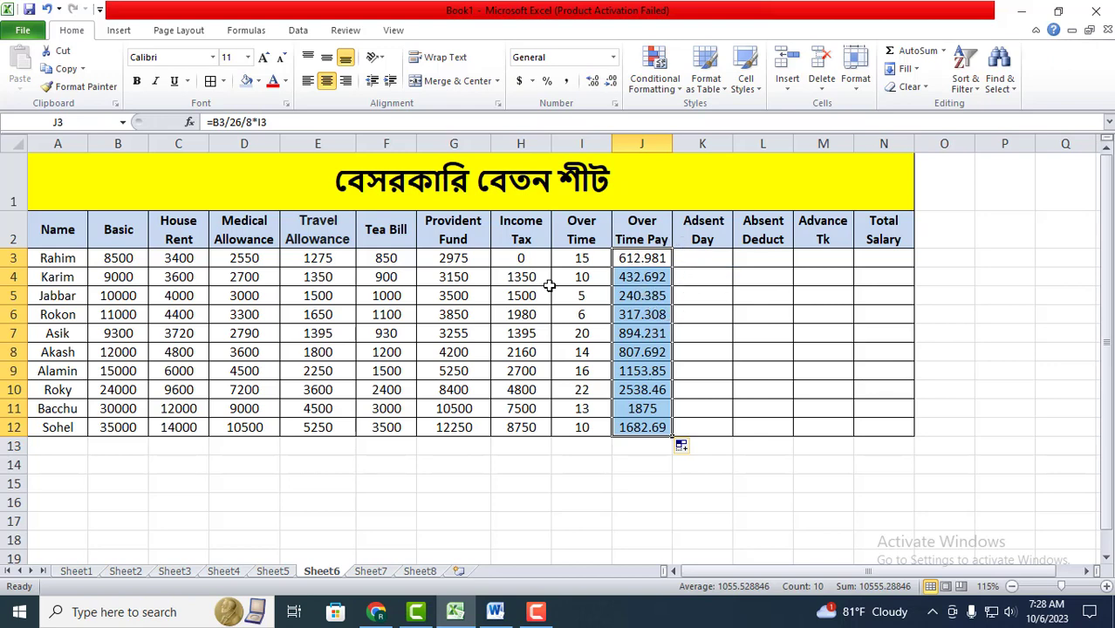
left_click(701, 255)
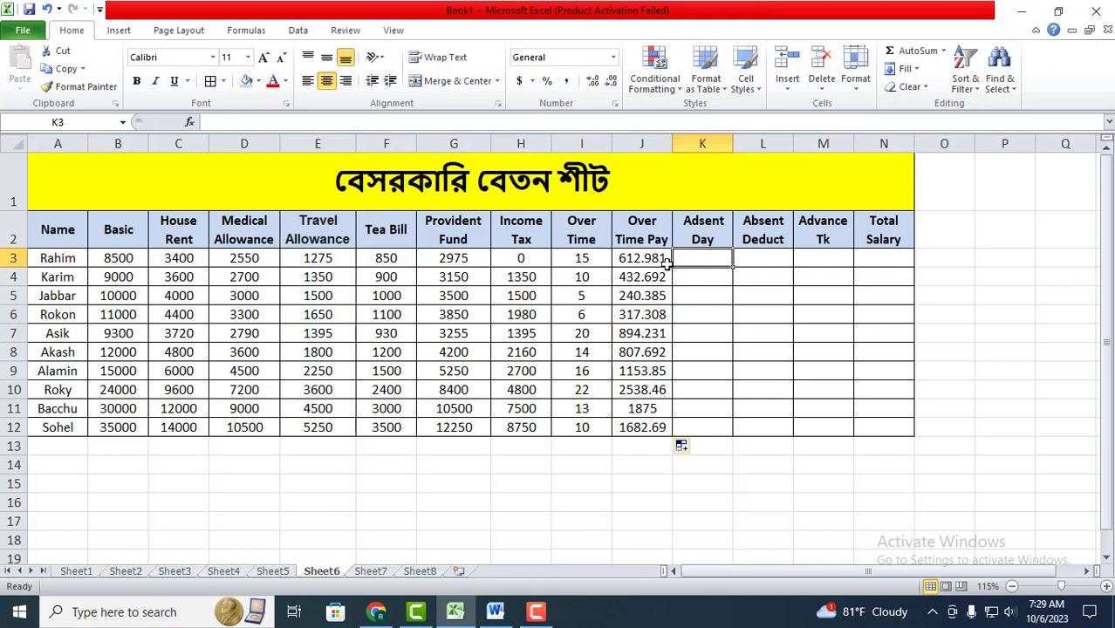
Step: Enter =B3/26 in K3, then edit it to also divide by 8
type("=")
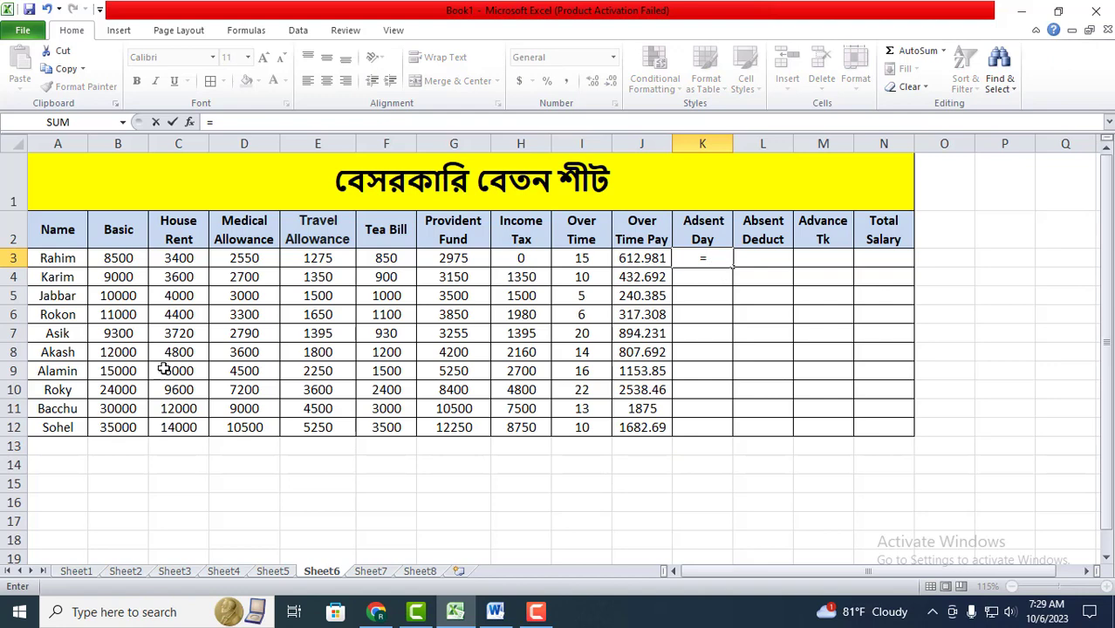
left_click(121, 259)
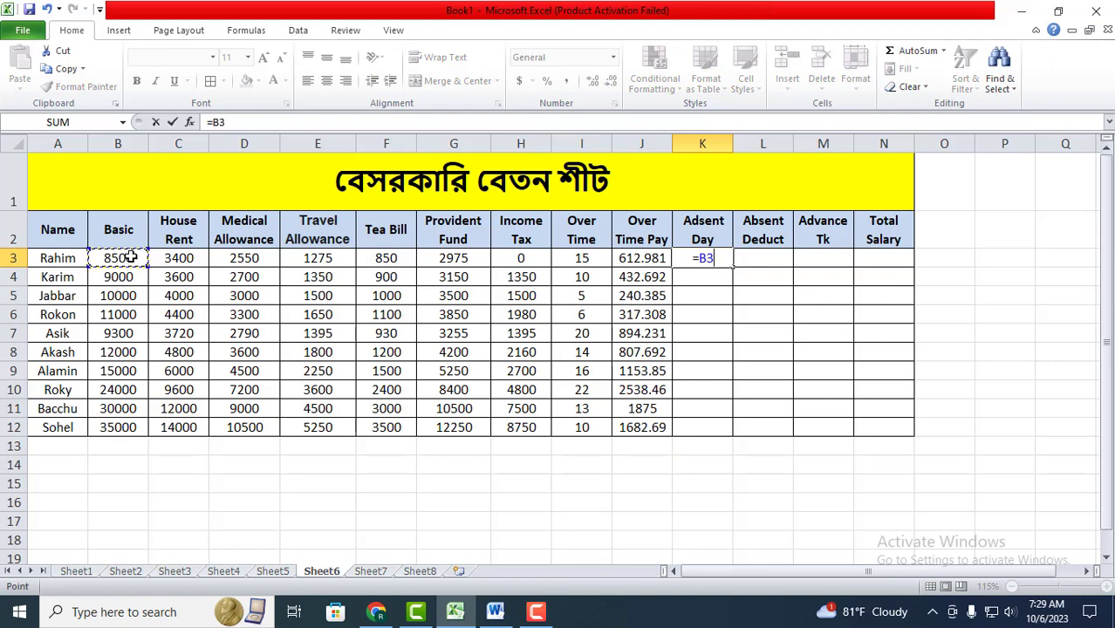
type("/2")
type("6")
key("Return")
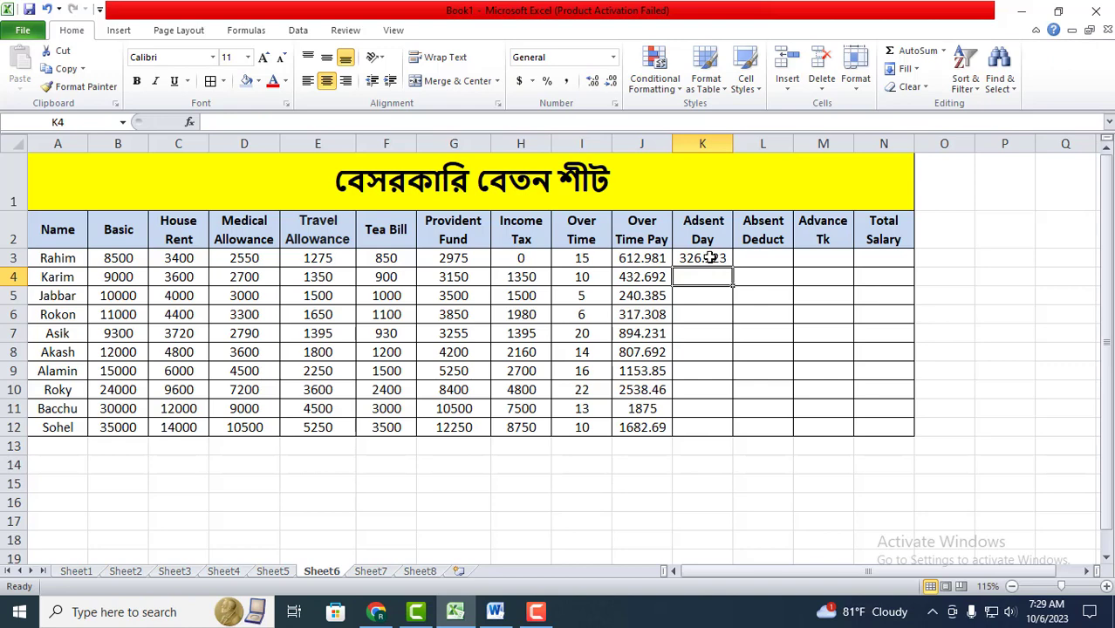
left_click(711, 257)
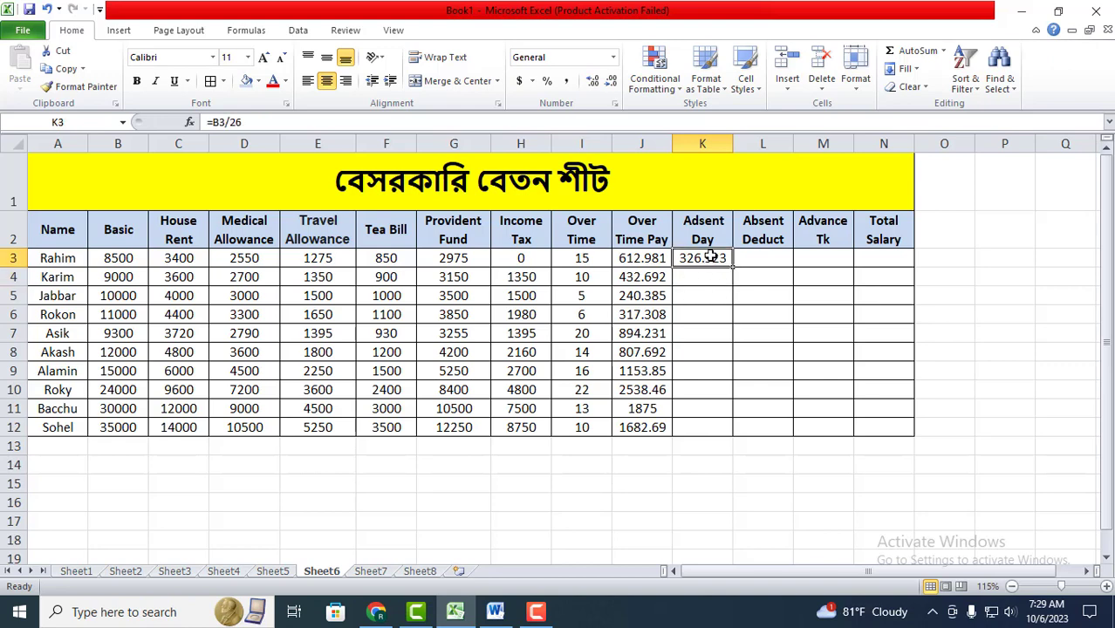
left_click(254, 119)
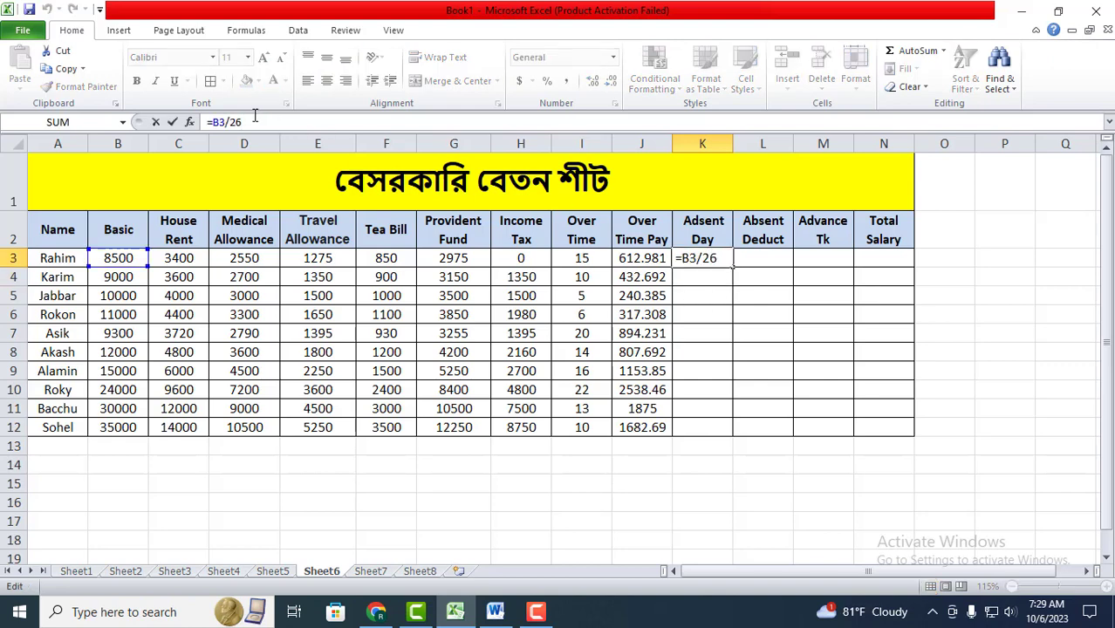
type("/8")
key("Return")
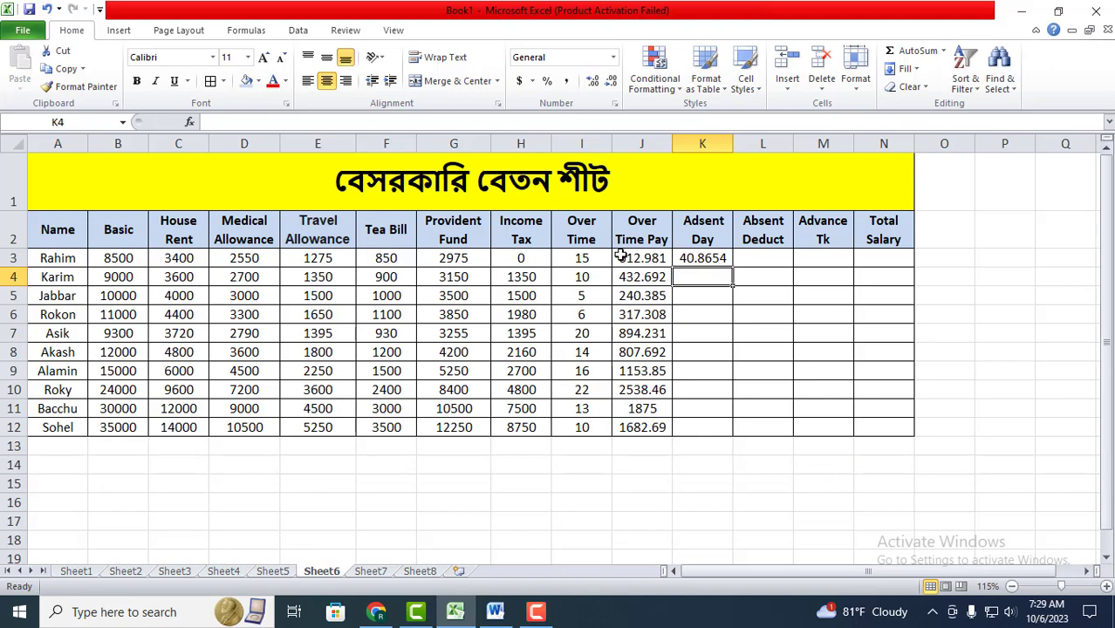
Step: Delete the mistaken 40.8654 formula from K3, leaving it empty
left_click(717, 260)
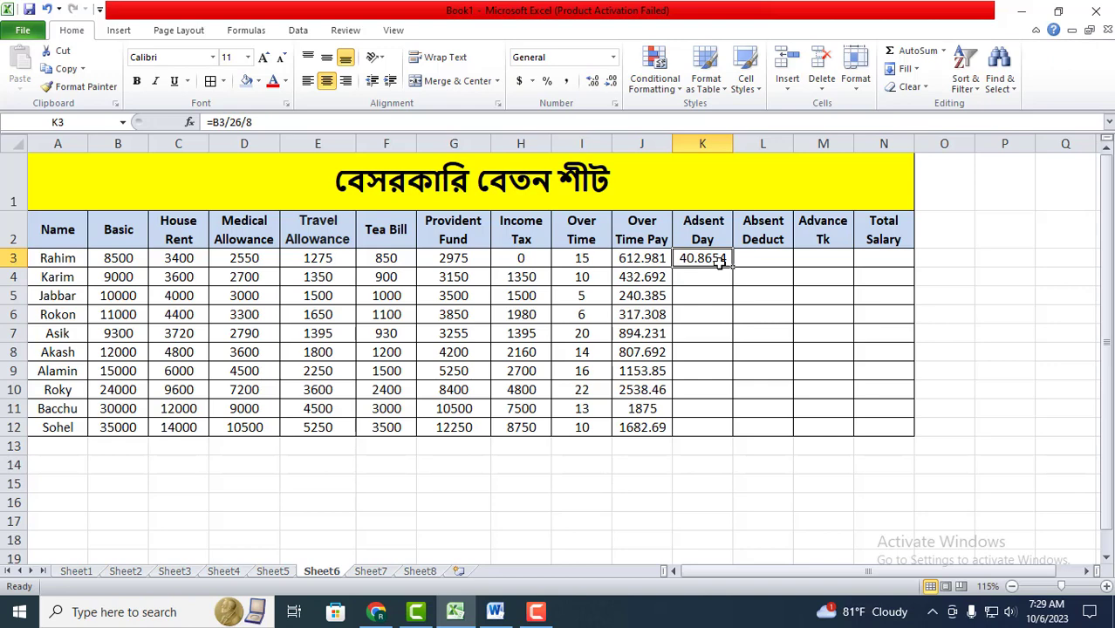
key("Delete")
left_click(711, 292)
left_click(715, 253)
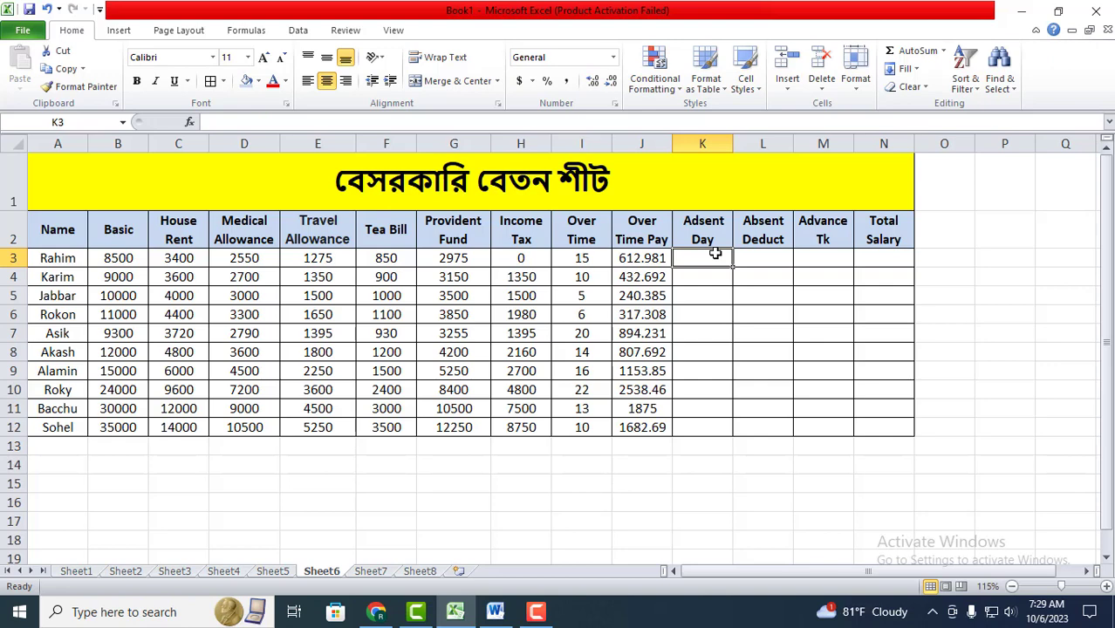
Step: Enter absent days 5, 4, 2, 3 and 7 for Rahim, Jabbar, Asik, Alamin and Sohel
type("5")
key("Return")
key("Return")
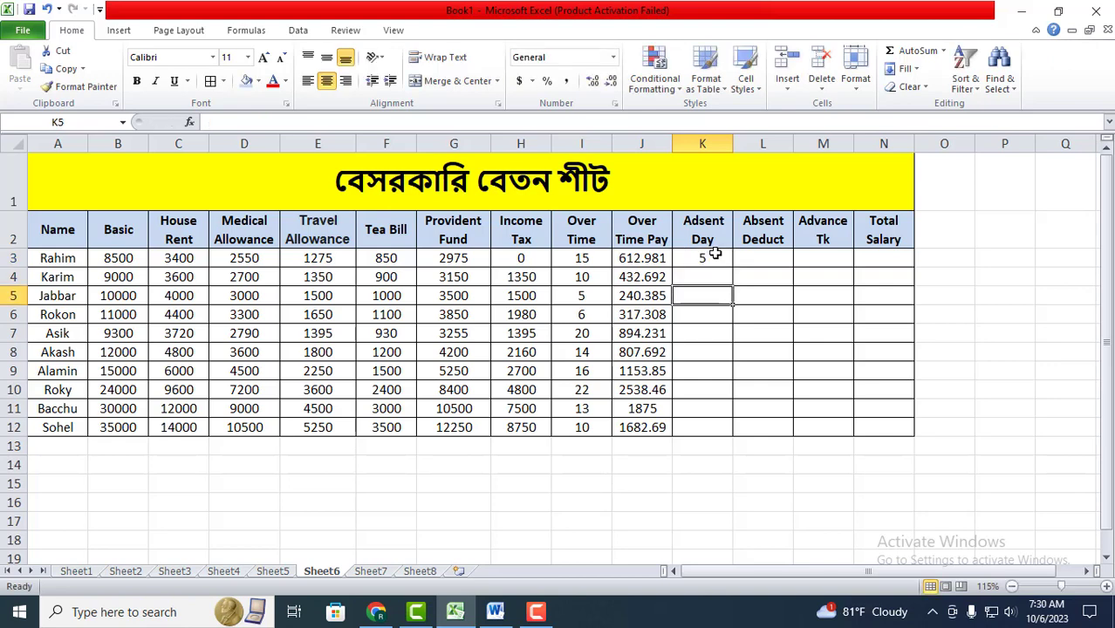
type("4")
key("Return")
key("Return")
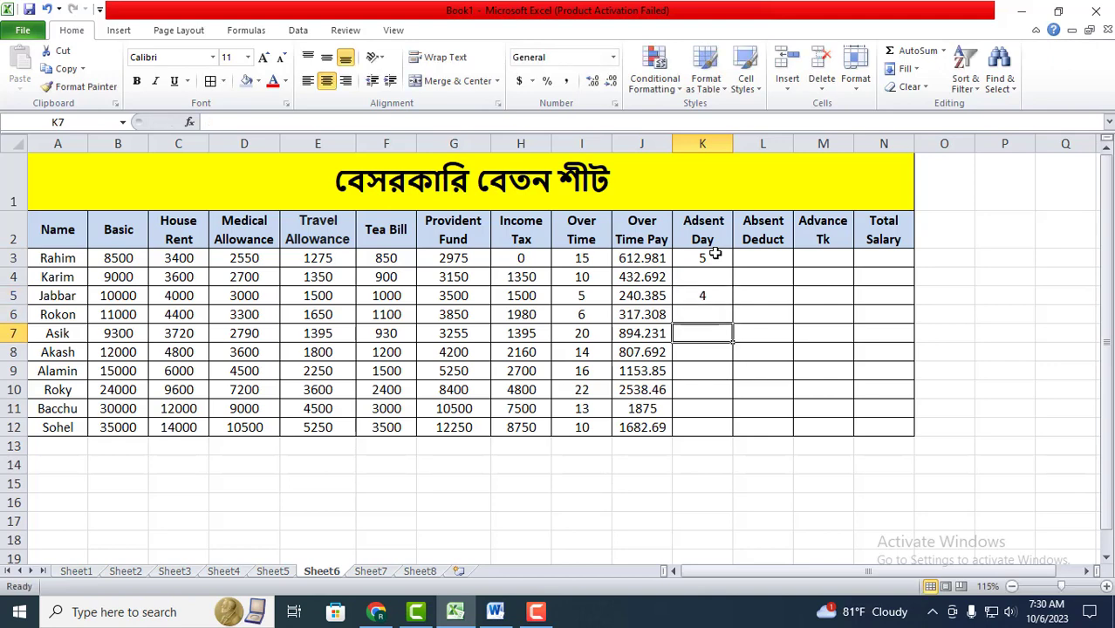
type("2")
key("Return")
key("Return")
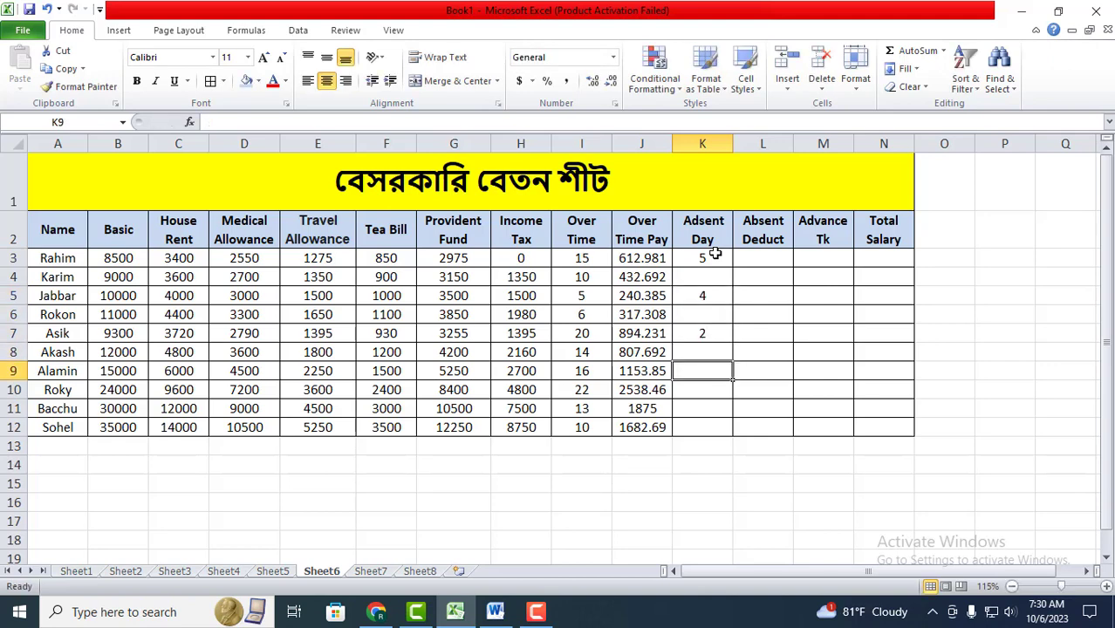
type("3")
key("Return")
key("Return")
key("Return")
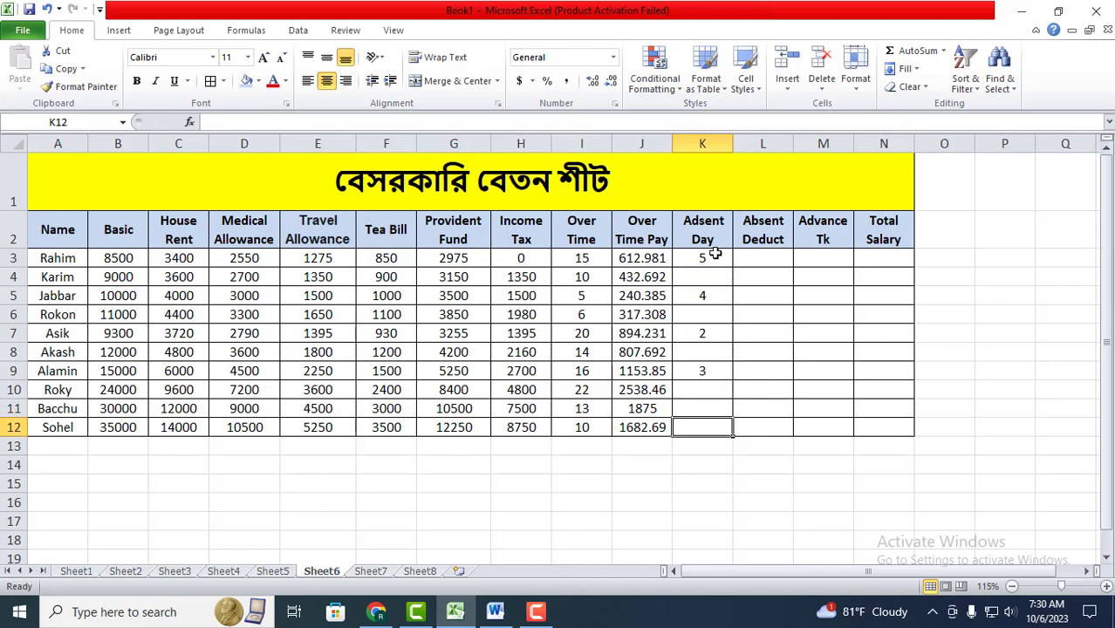
type("7")
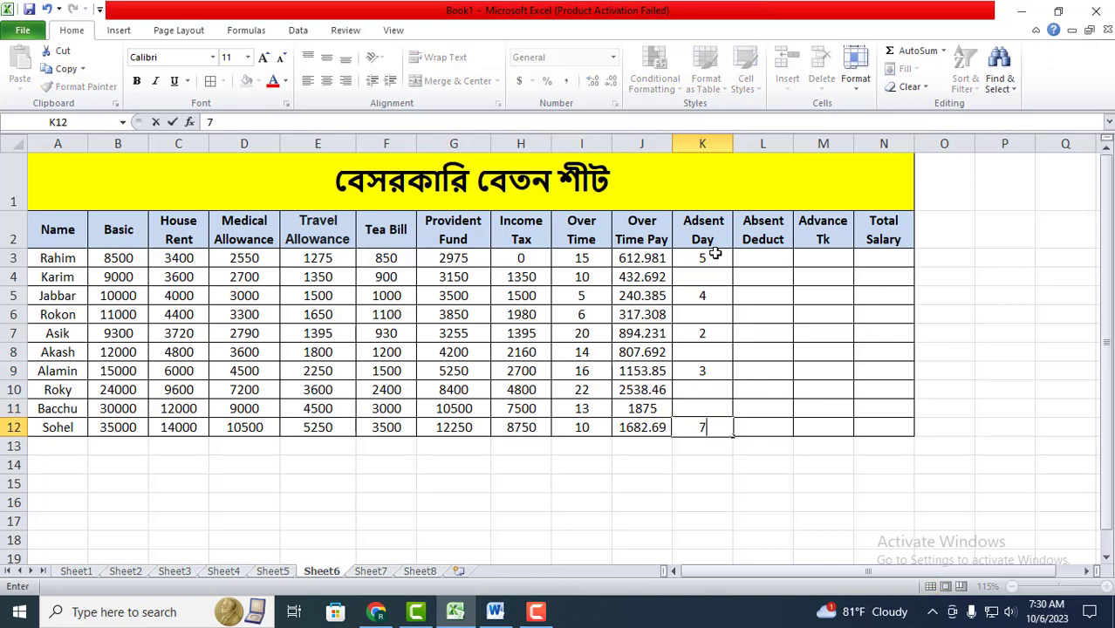
left_click(760, 258)
type("=")
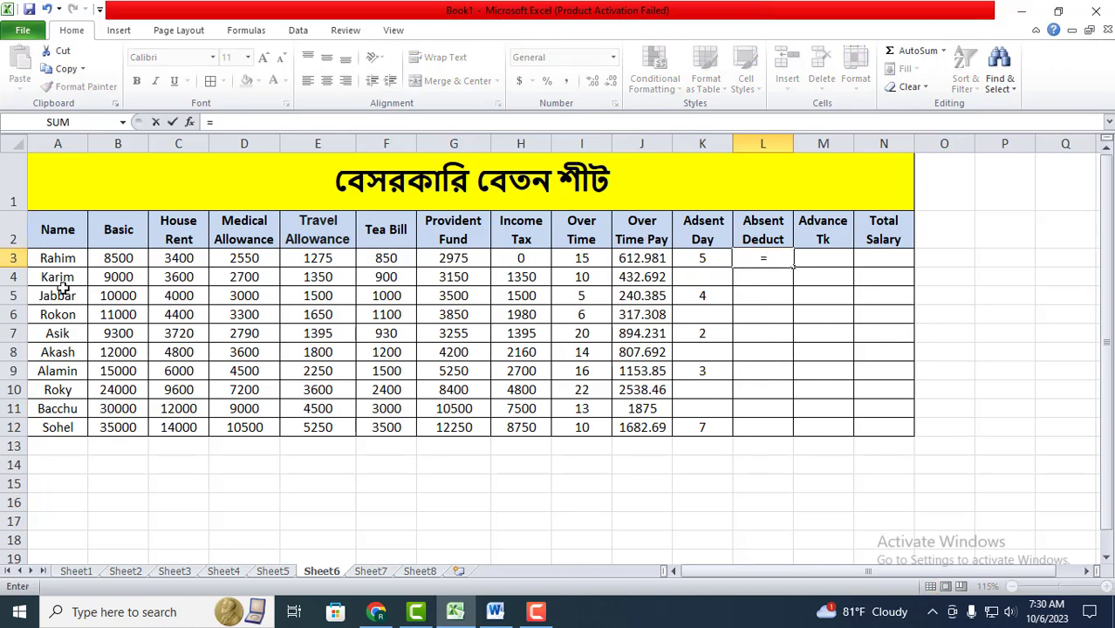
Step: Enter =B3/26*K3 in L3 for a 1634.62 deduction and fill it down to row 12
left_click(113, 260)
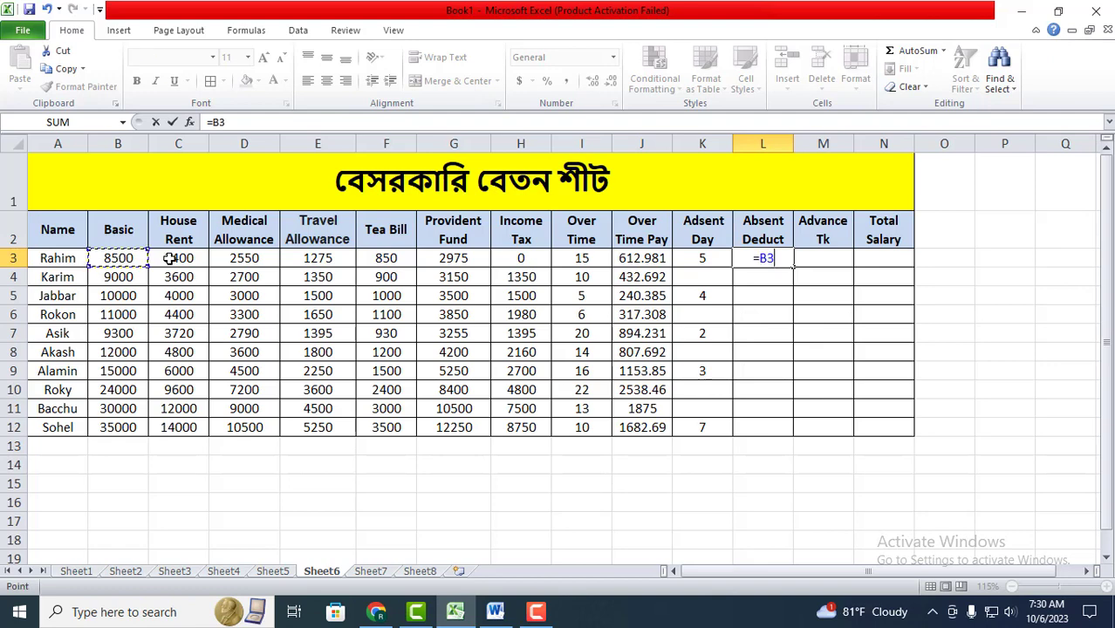
type("/2")
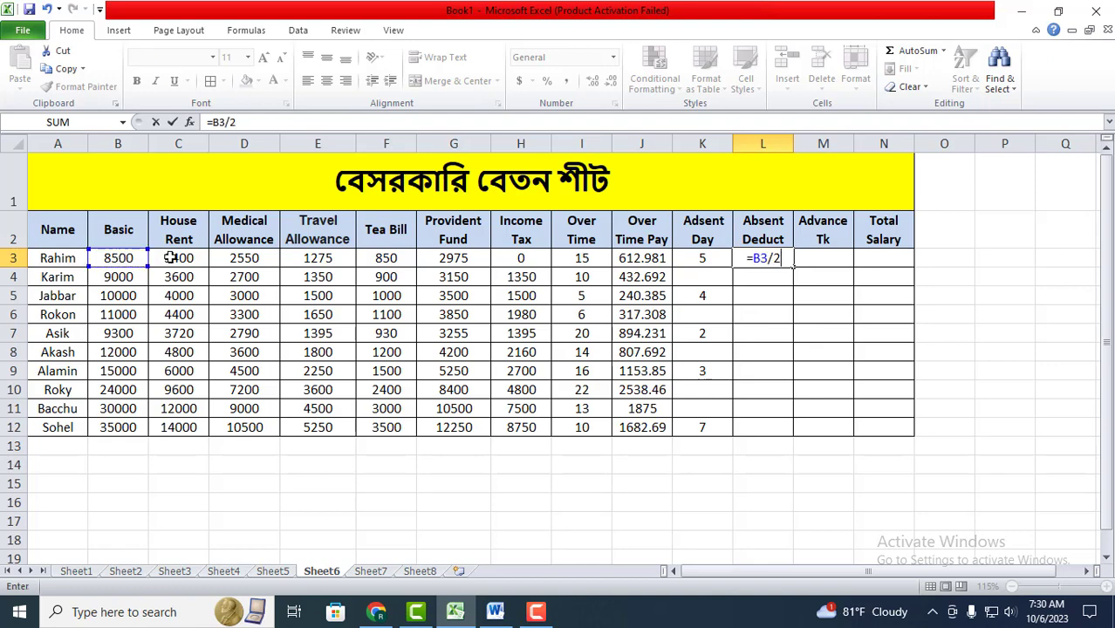
type("6")
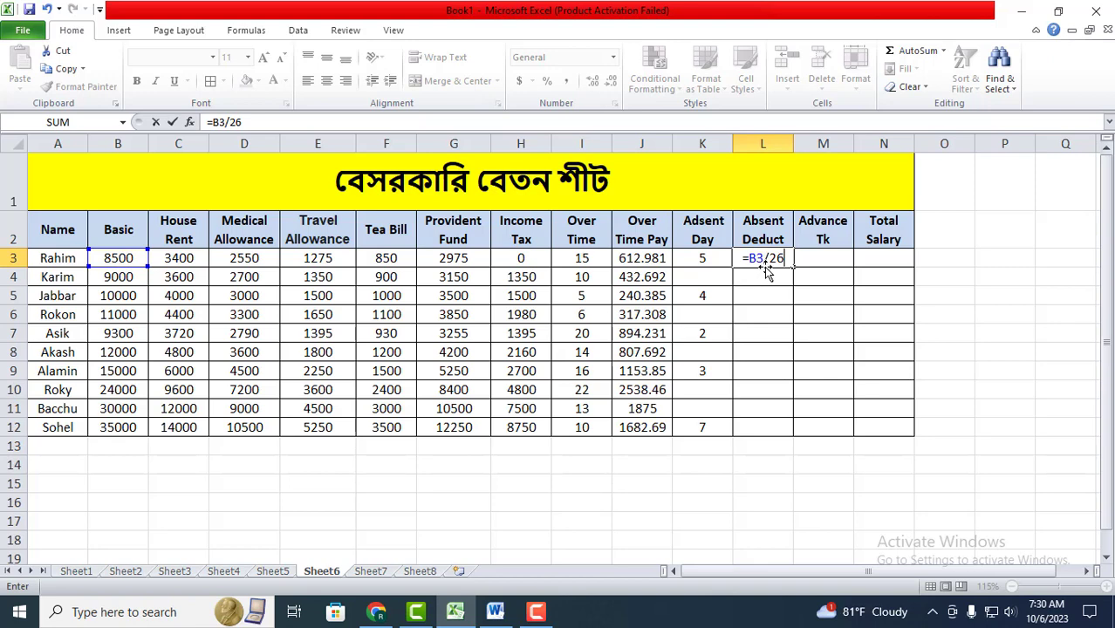
type("*")
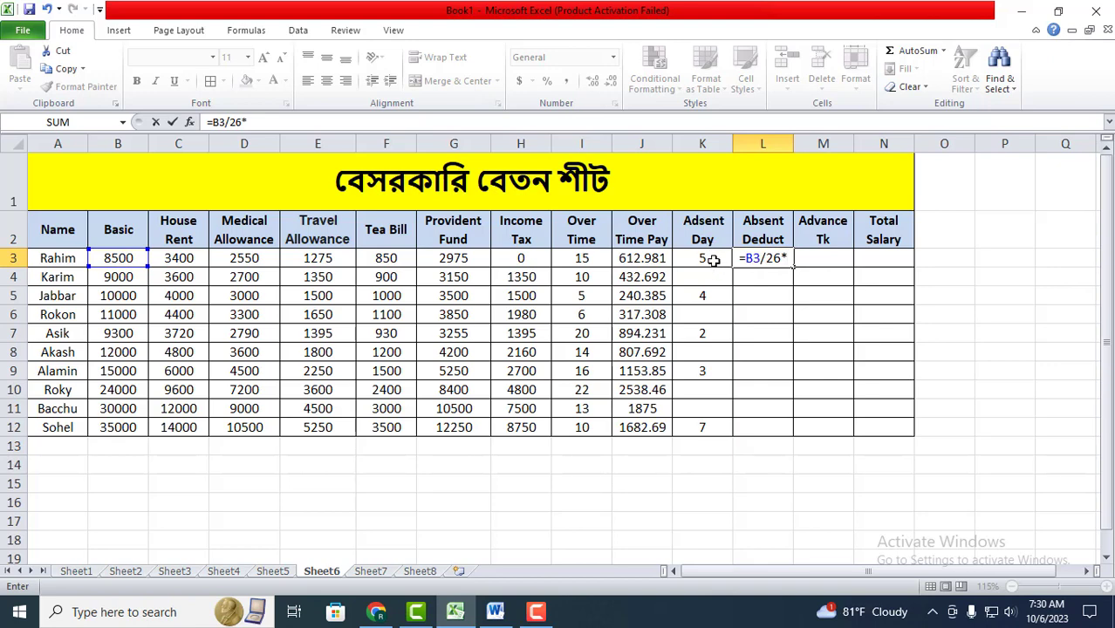
left_click(714, 260)
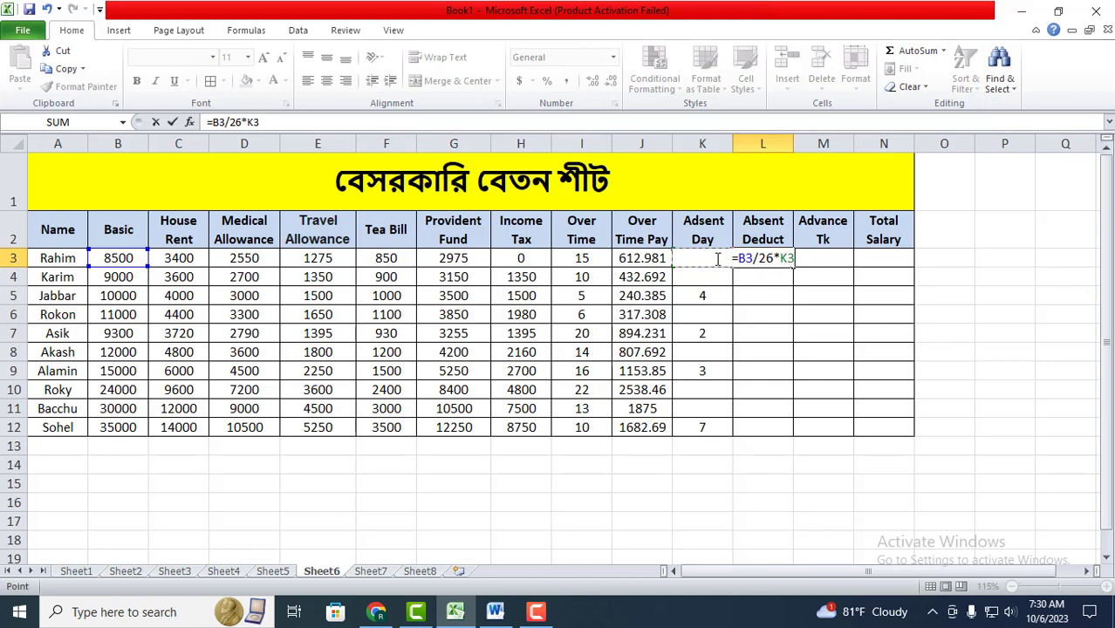
key("Return")
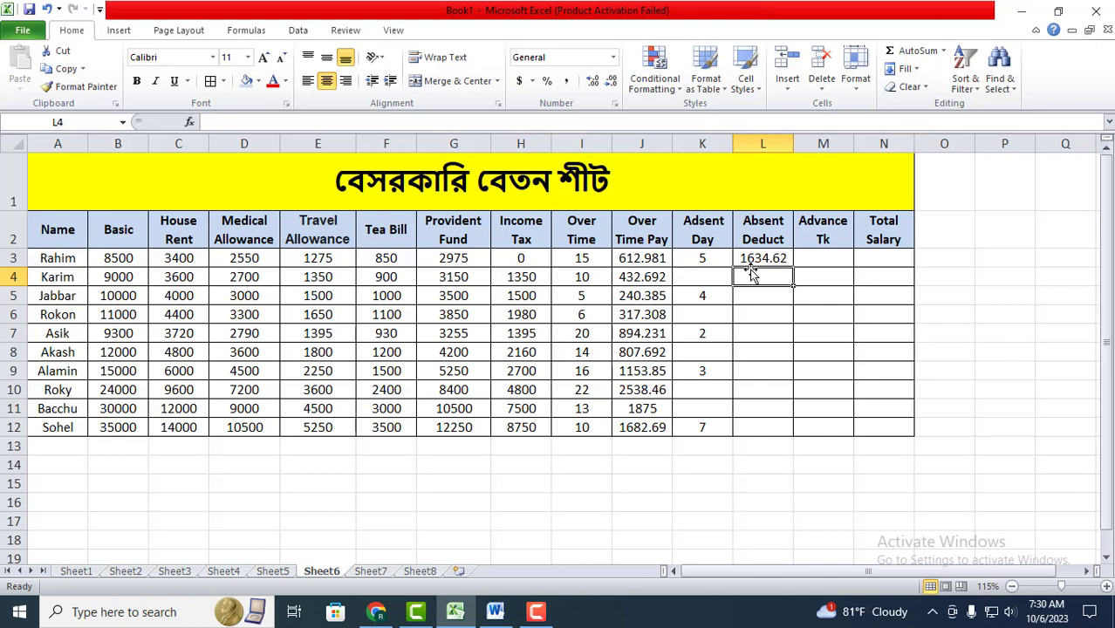
left_click(764, 262)
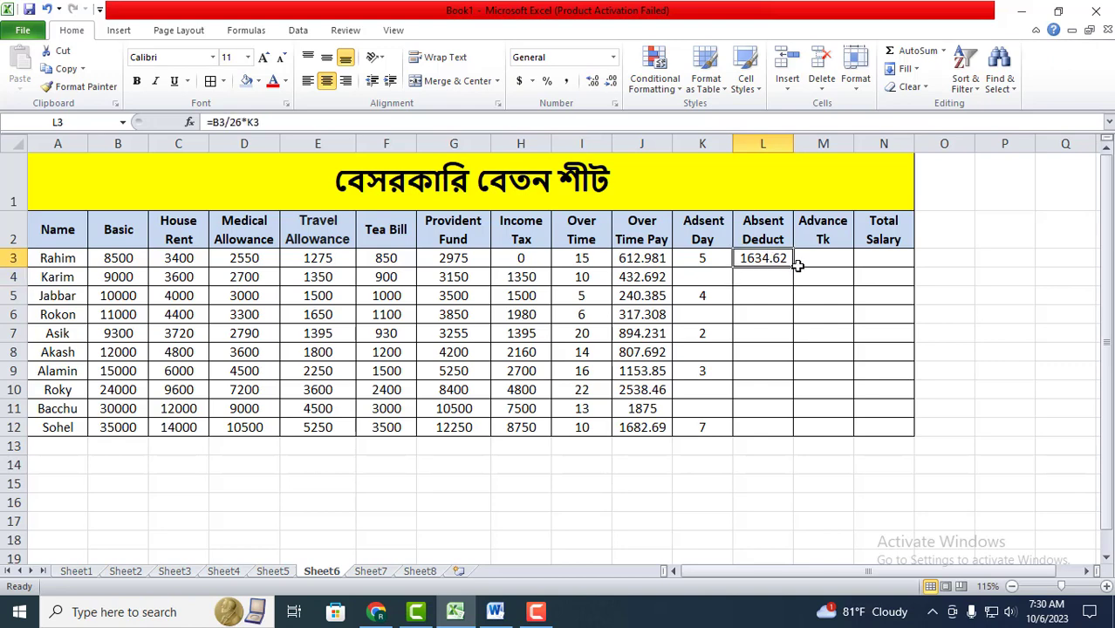
left_click_drag(793, 263, 787, 427)
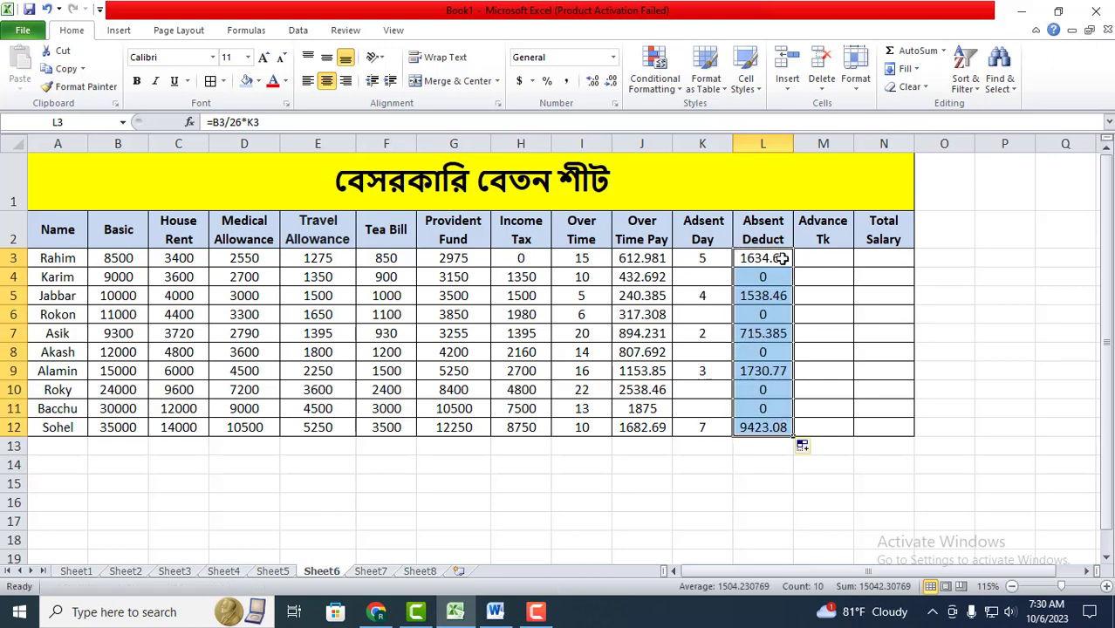
Step: Select M3, Rahim's Advance Tk cell
left_click(833, 260)
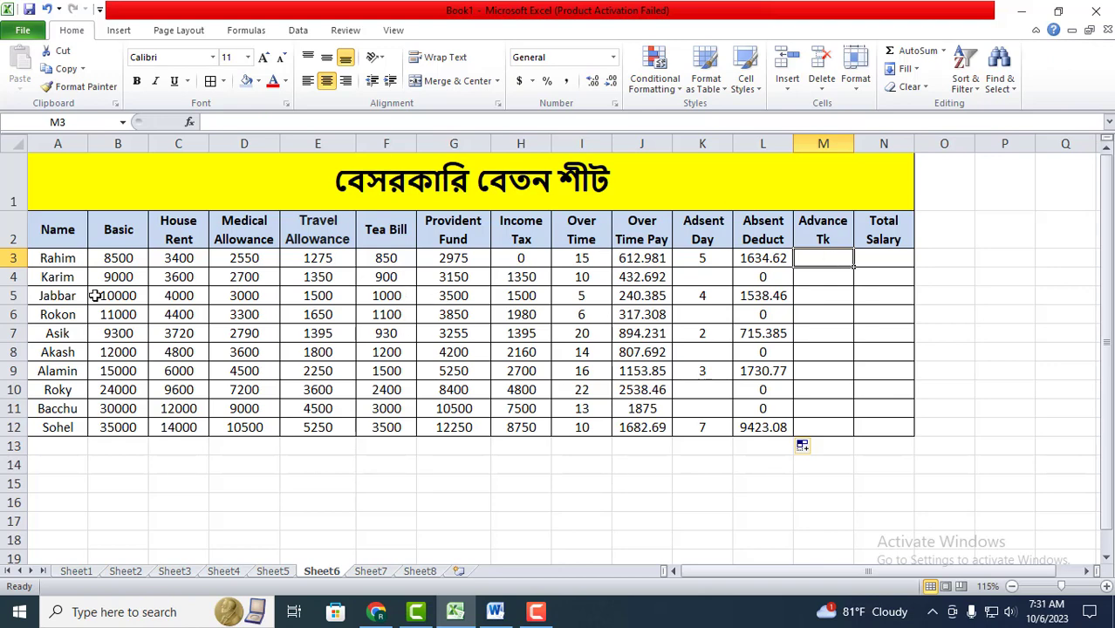
Step: Enter advances of 2000, 5000, 8000 and 3000 for Rahim, Rokon, Roky and Sohel
type("2")
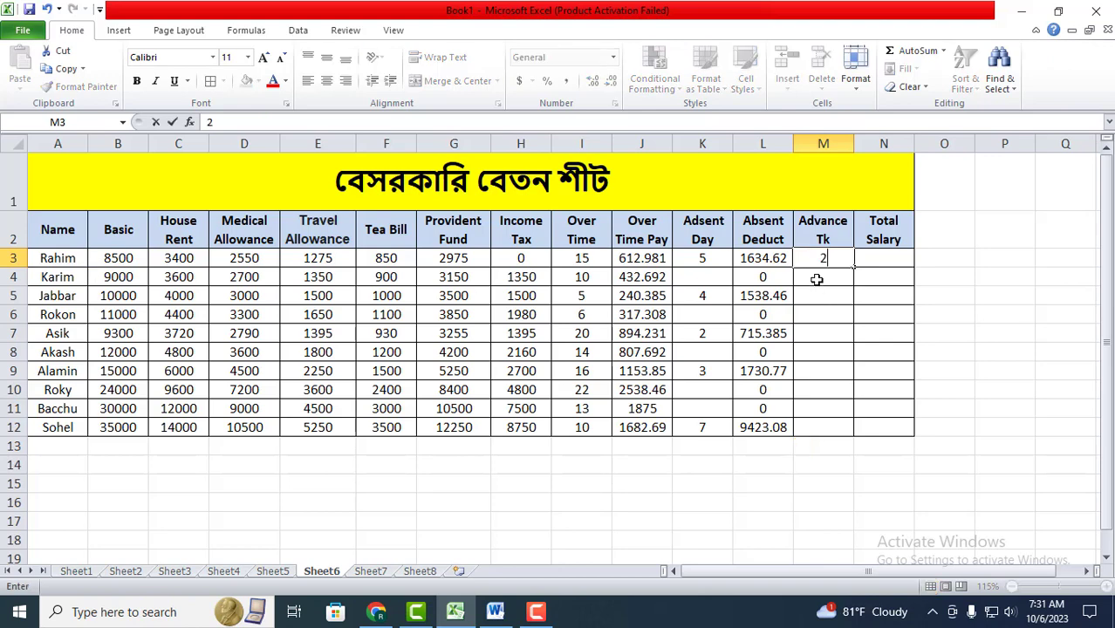
type("000")
key("Return")
key("Down")
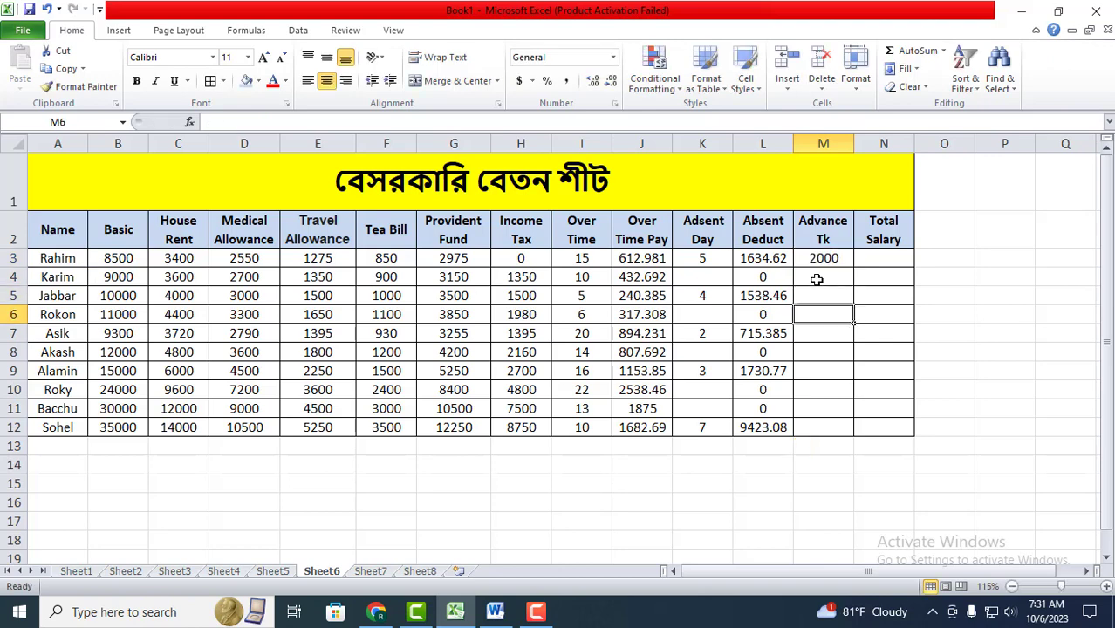
key("Down")
type("5")
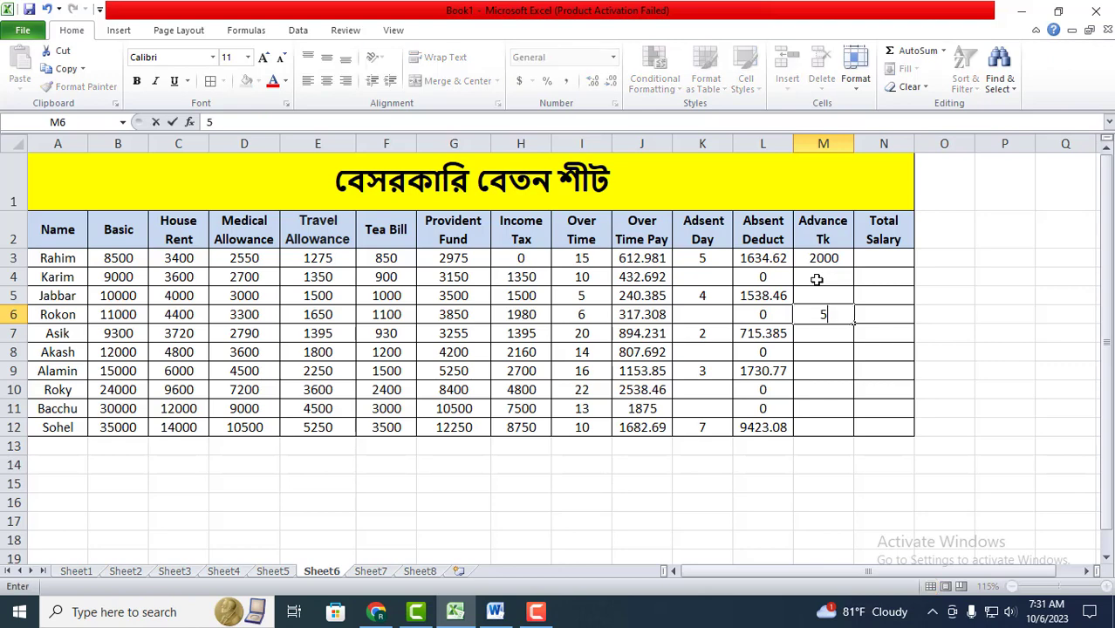
type("000")
key("Return")
key("Down")
key("Down")
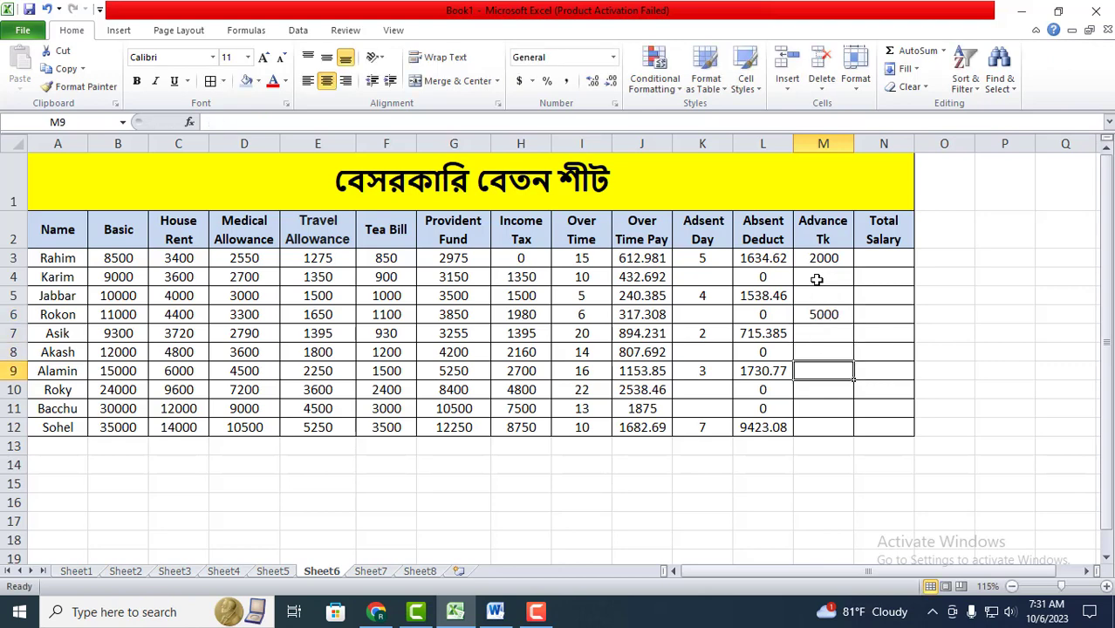
key("Down")
type("8")
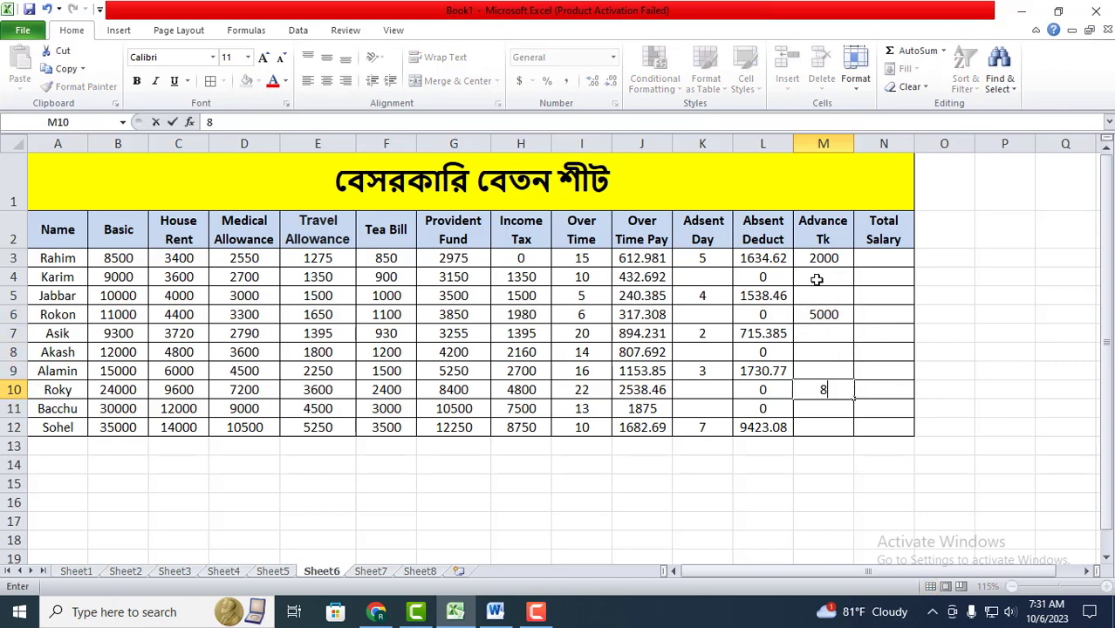
type("000")
key("Return")
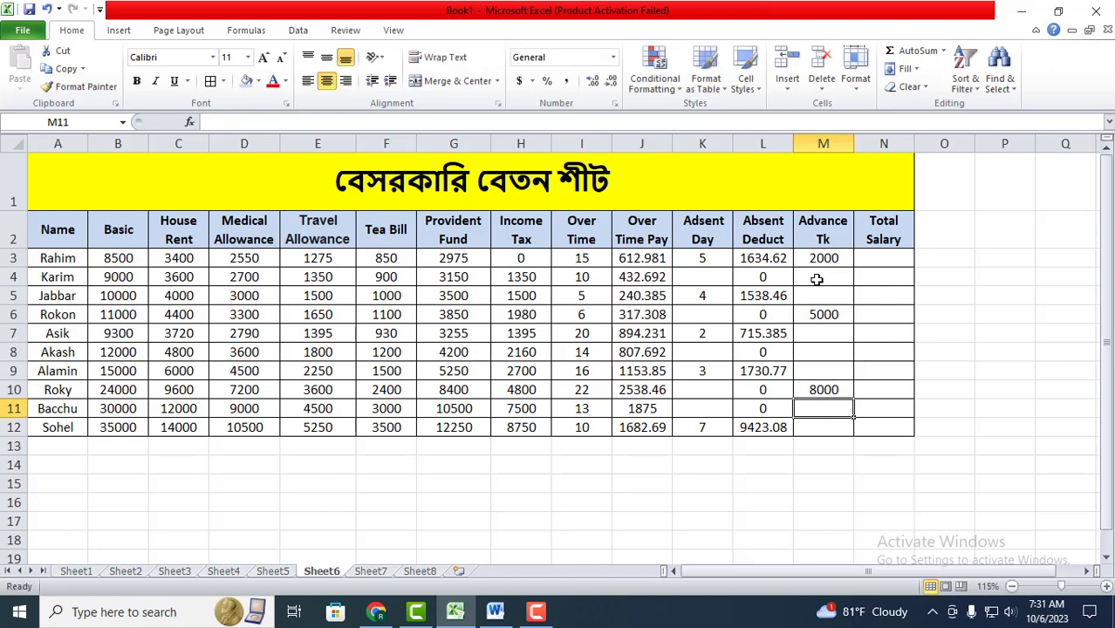
key("Down")
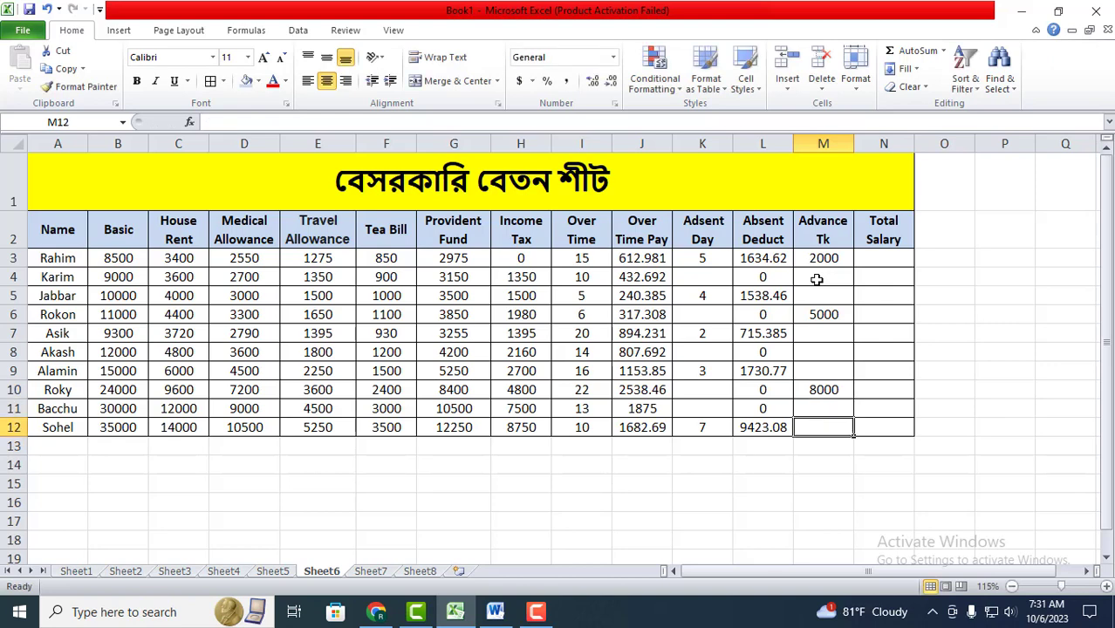
type("3000")
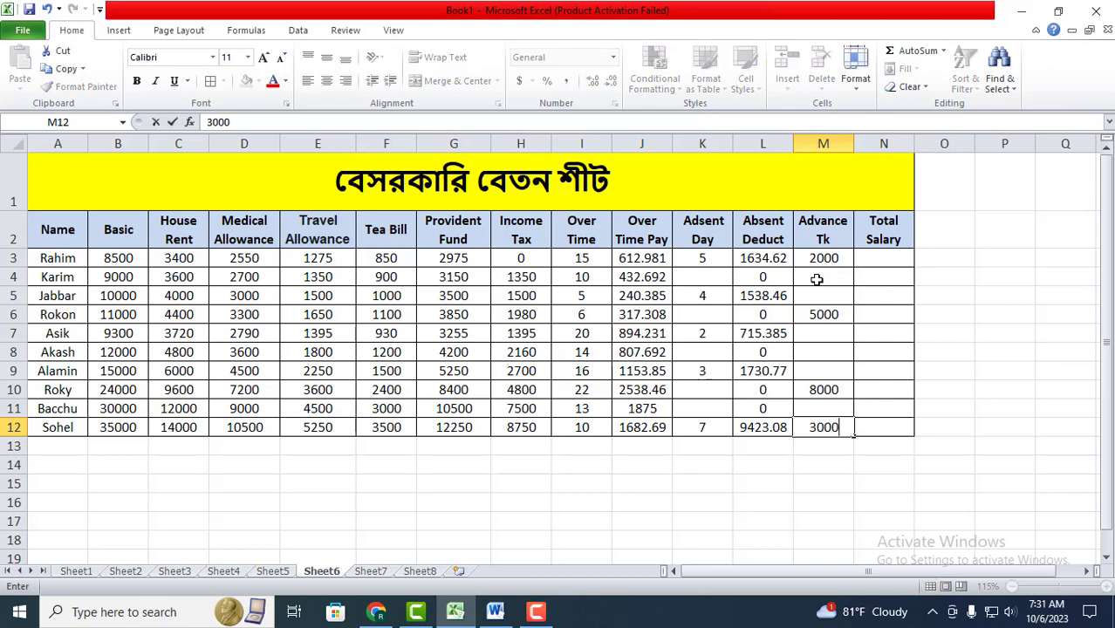
left_click(878, 268)
type("=")
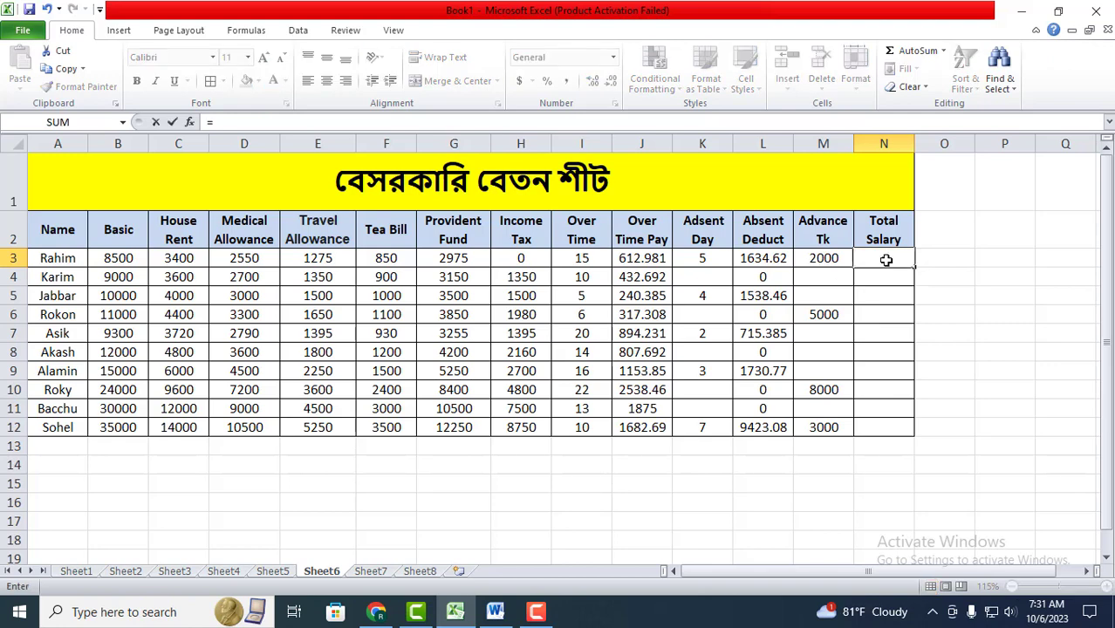
Step: Start Rahim's total in N3 as B3+C3+D3+E3+F3+J3
left_click(120, 256)
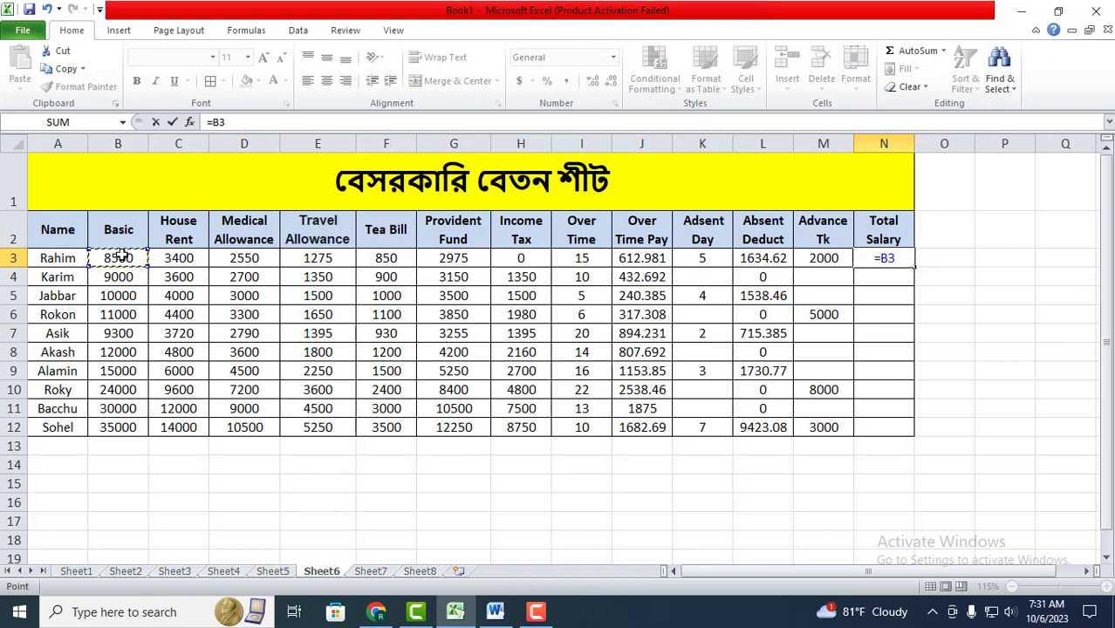
type("+")
left_click(178, 258)
type("+")
left_click(244, 258)
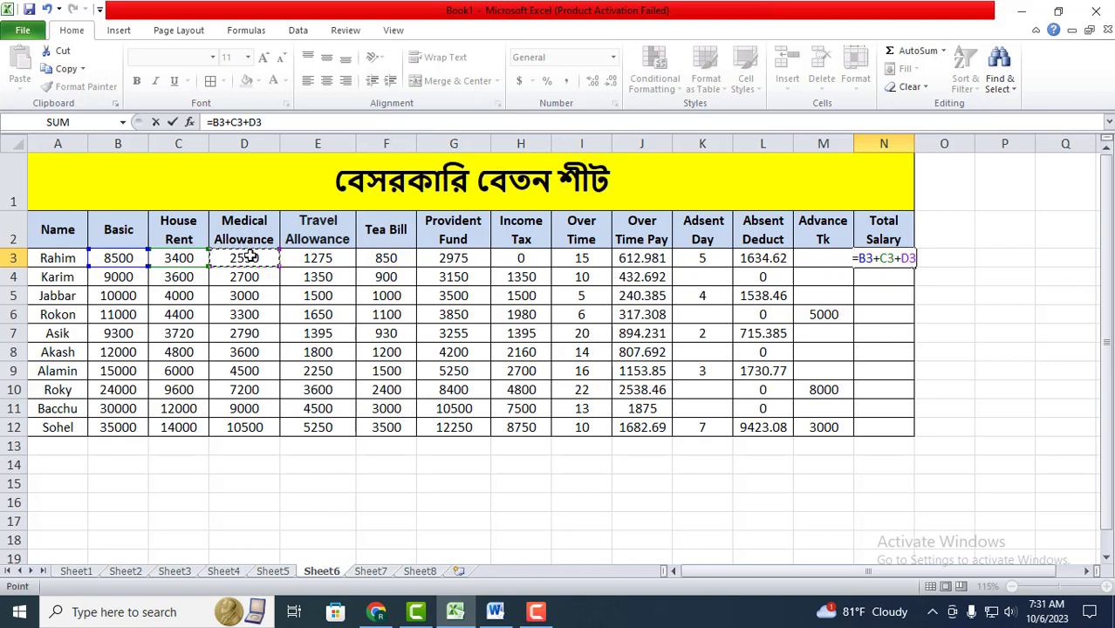
type("+")
left_click(323, 255)
type("+")
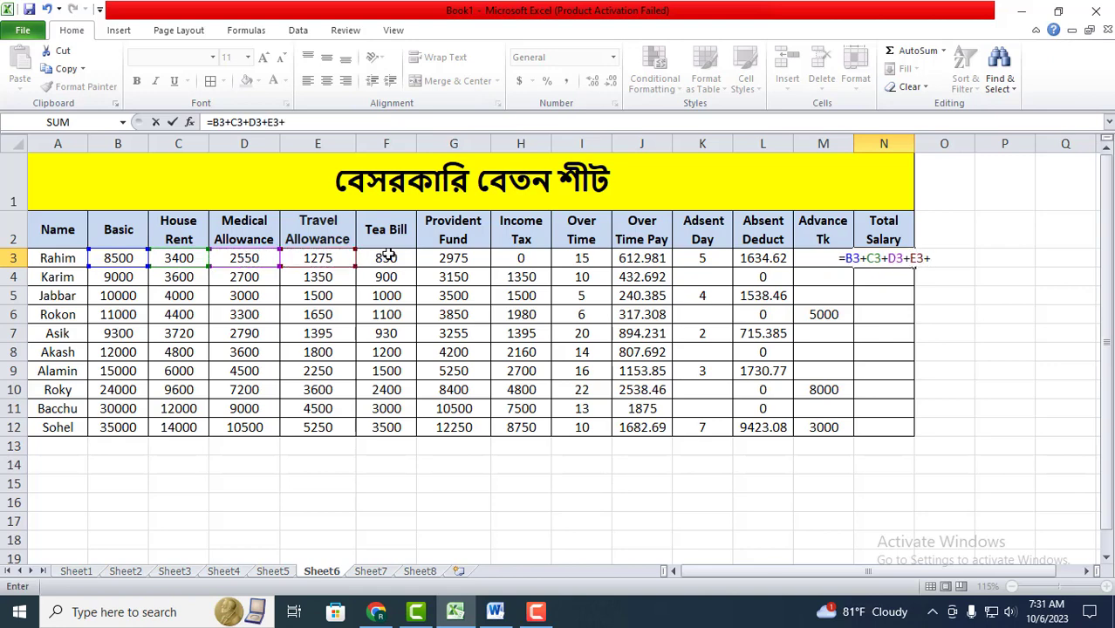
left_click(386, 256)
type("+")
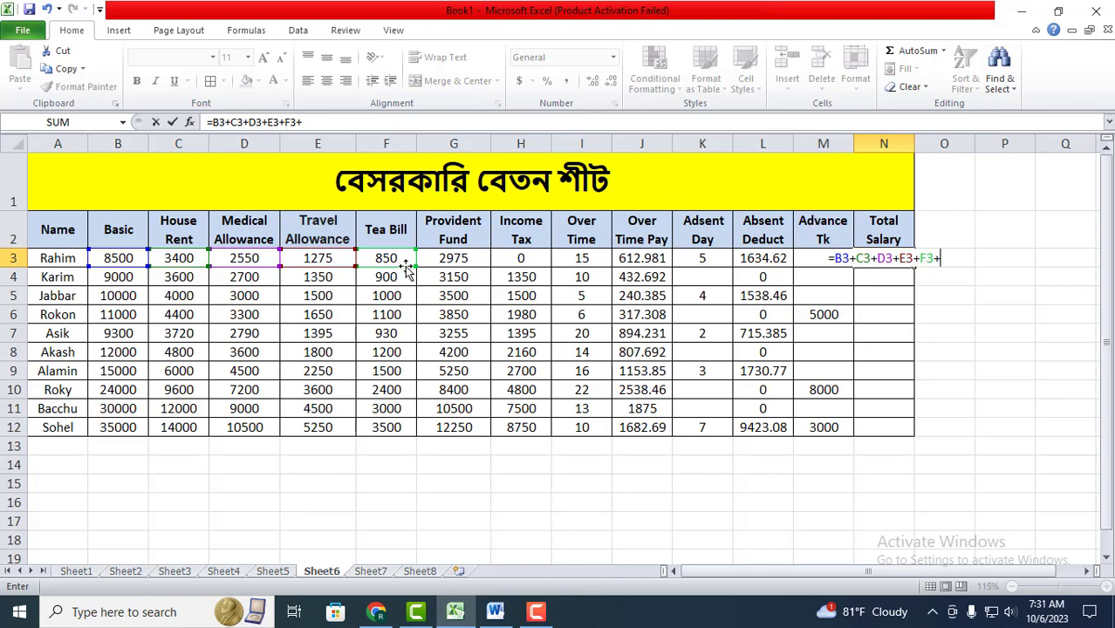
left_click(643, 257)
type("+")
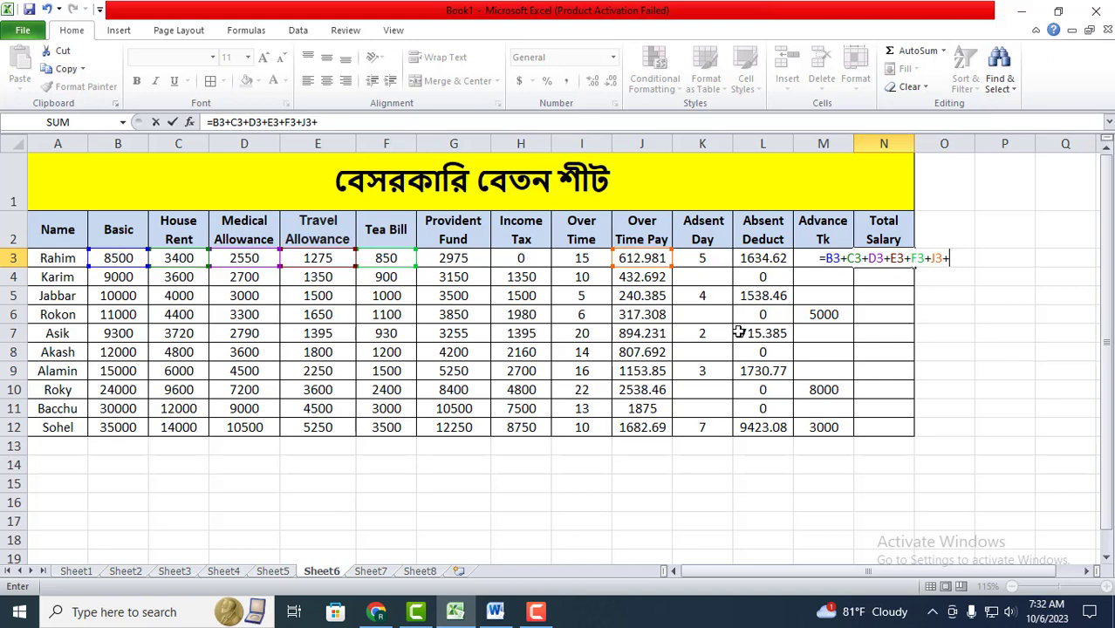
key("BackSpace")
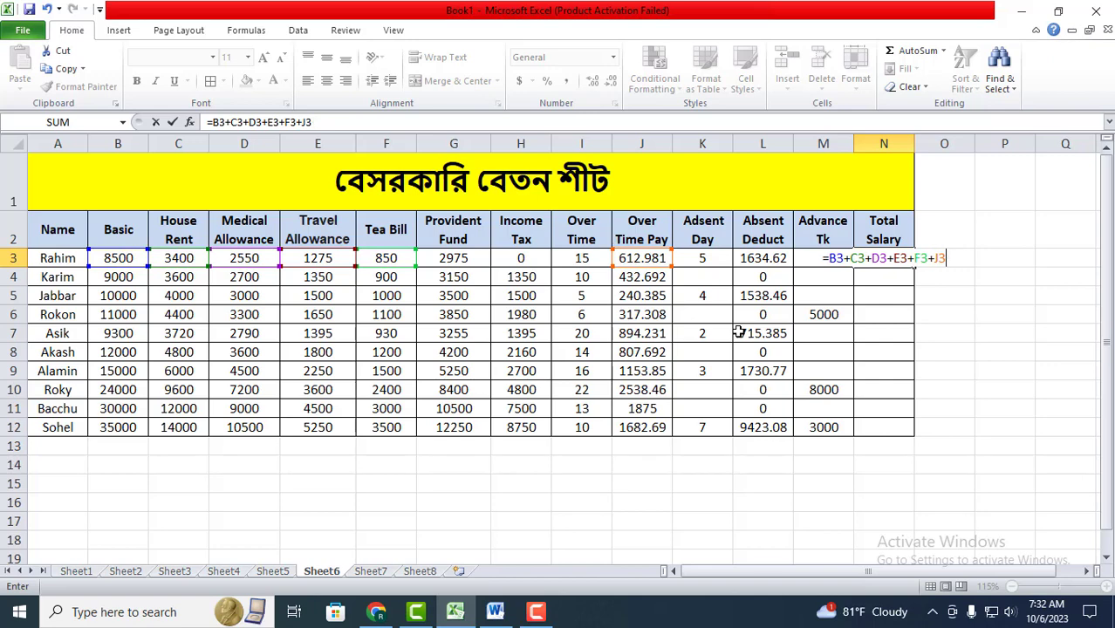
Step: Subtract (G3+H3+L3+M3) to finish the total, giving 10578.4
type("-")
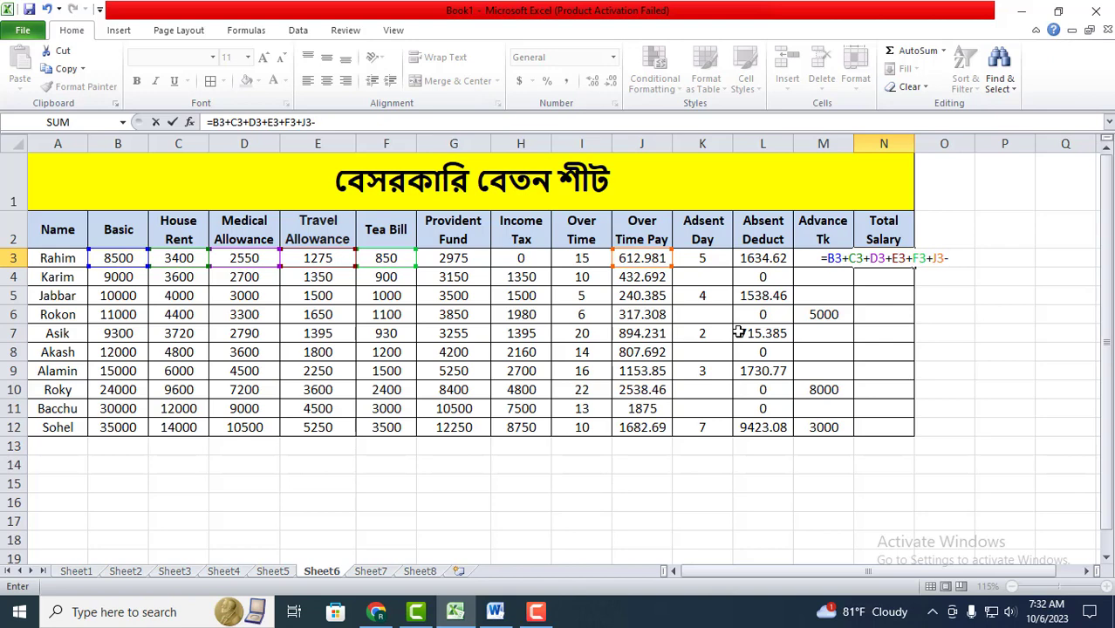
type("(")
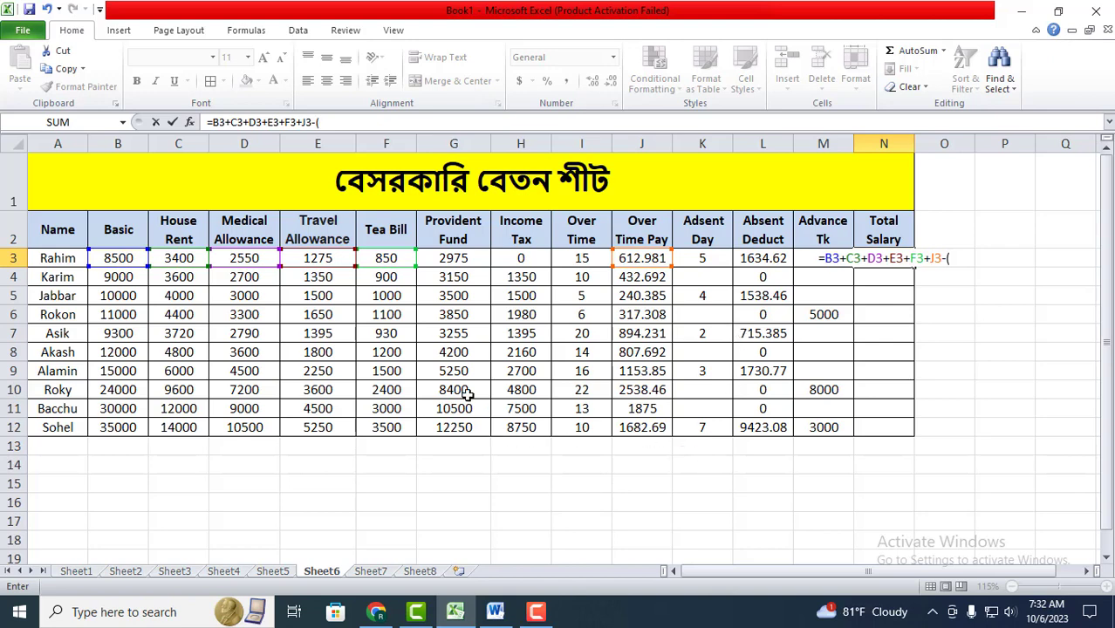
left_click(475, 254)
type("+")
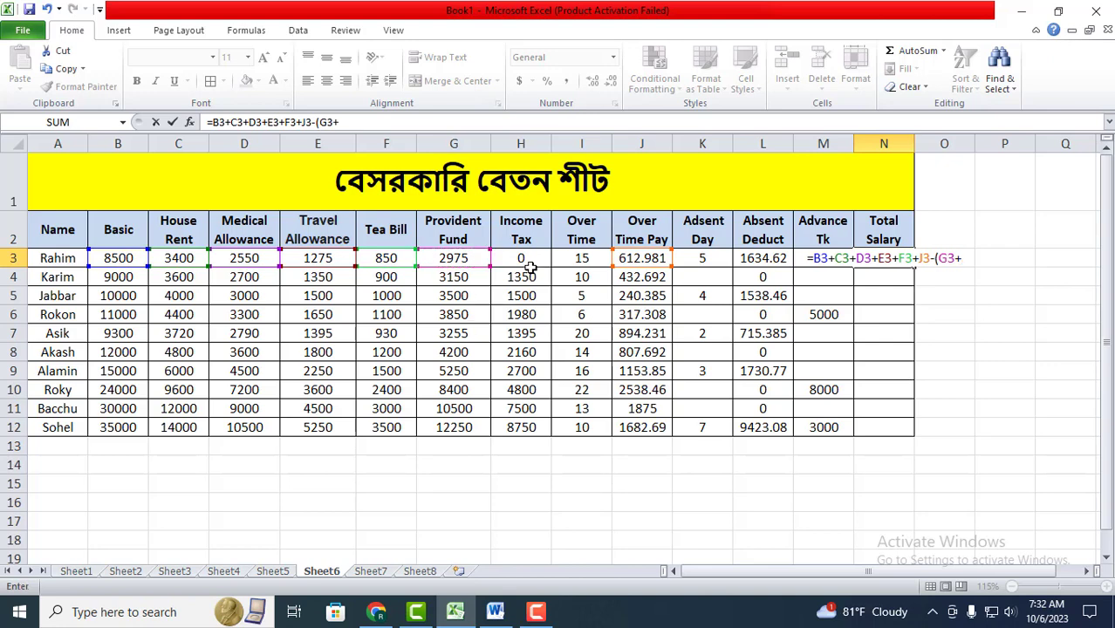
left_click(528, 259)
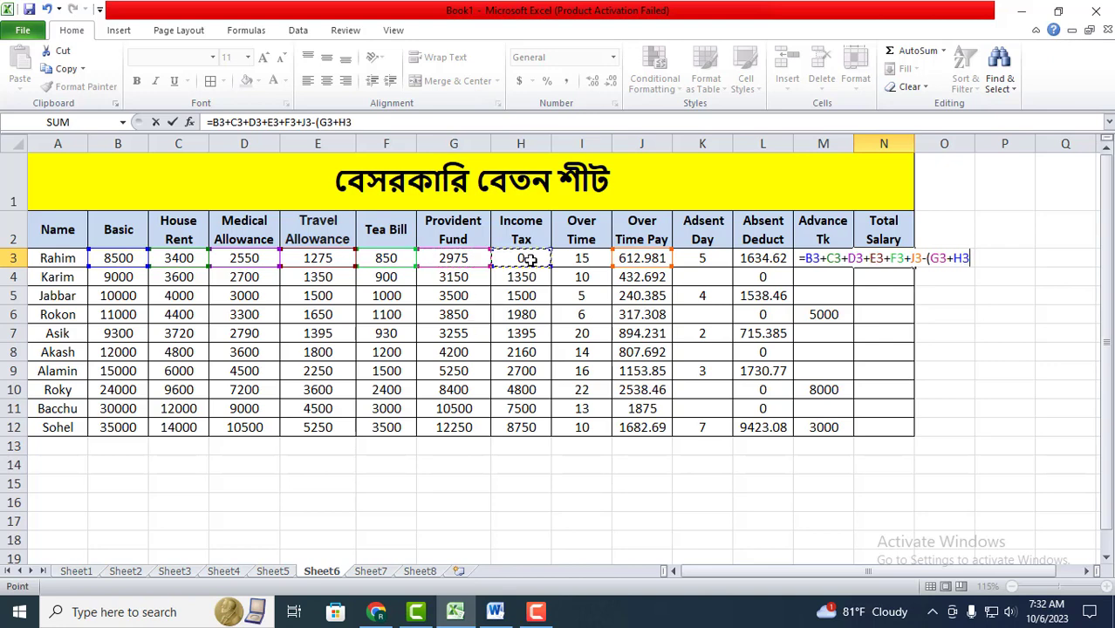
type("+")
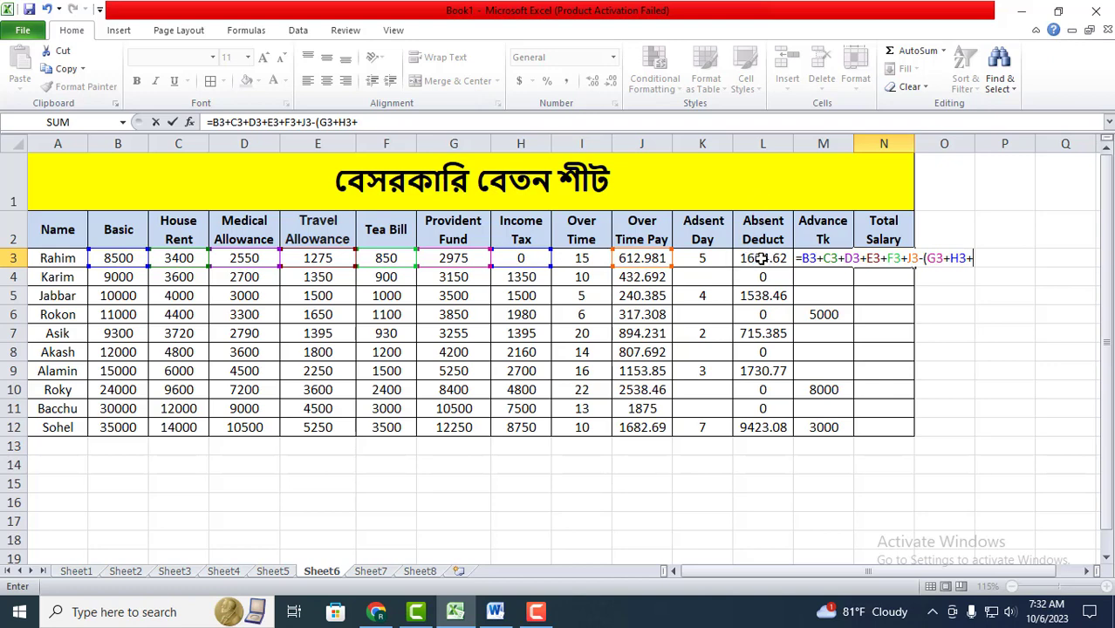
left_click(761, 258)
type("+")
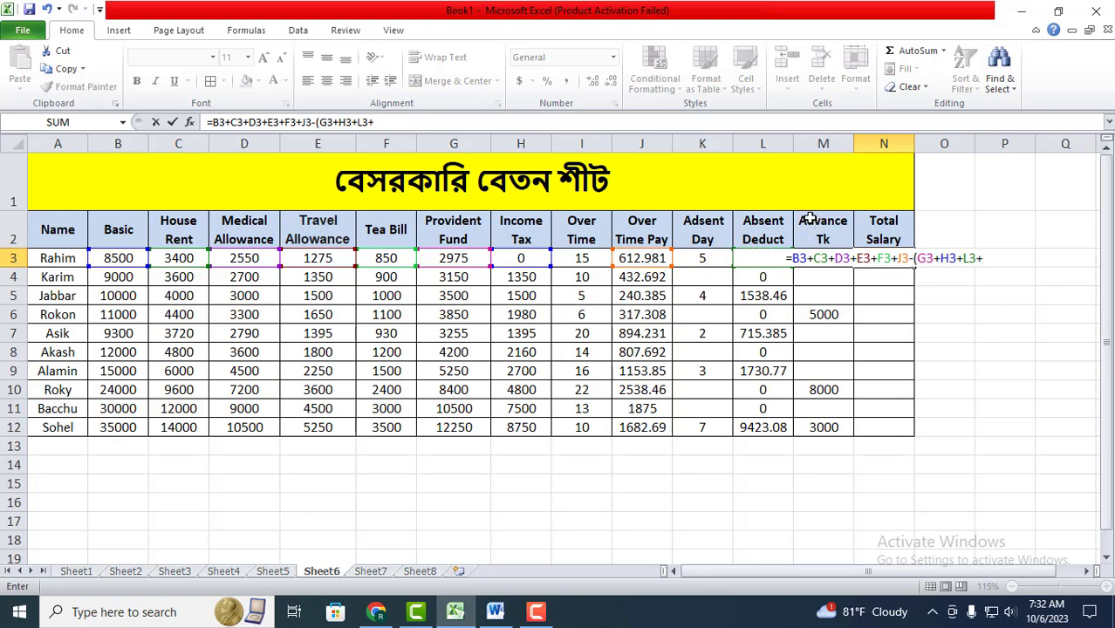
type("m")
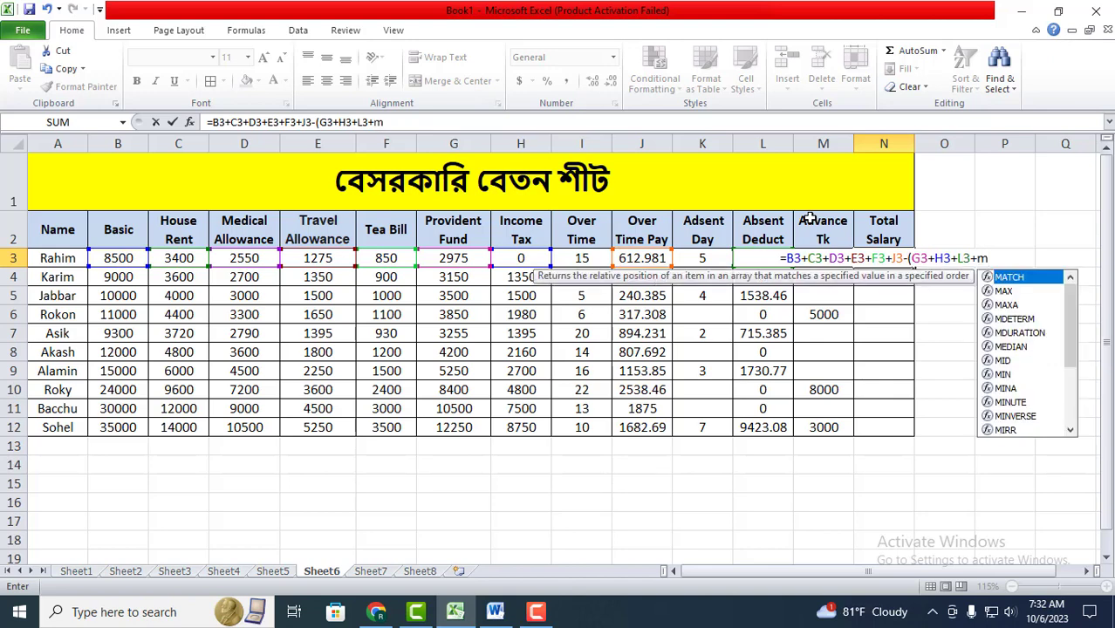
type("3")
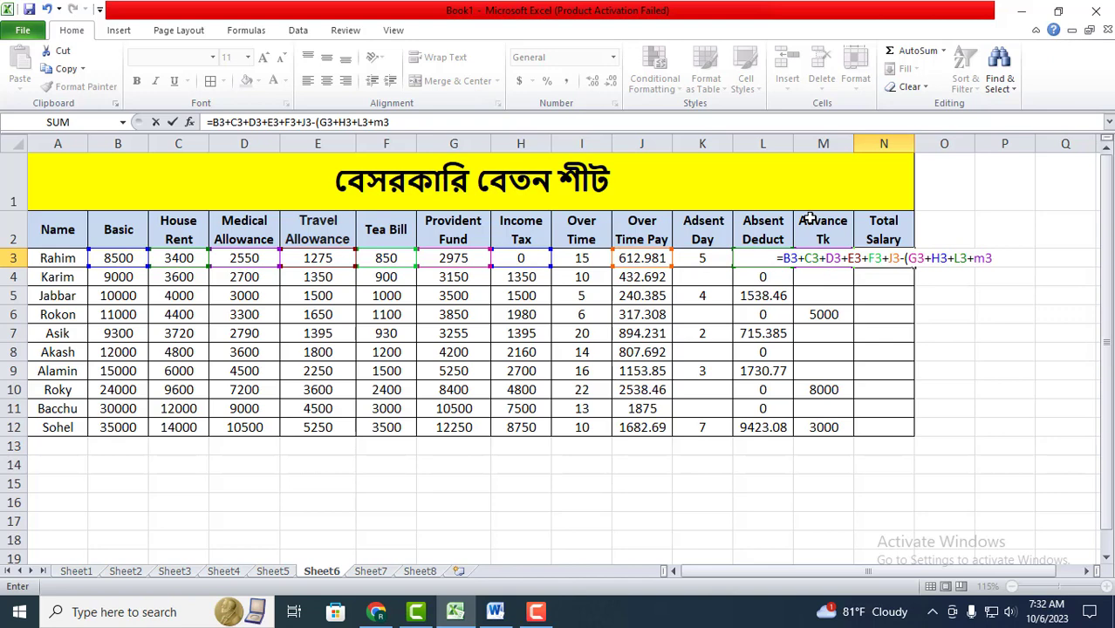
type(")")
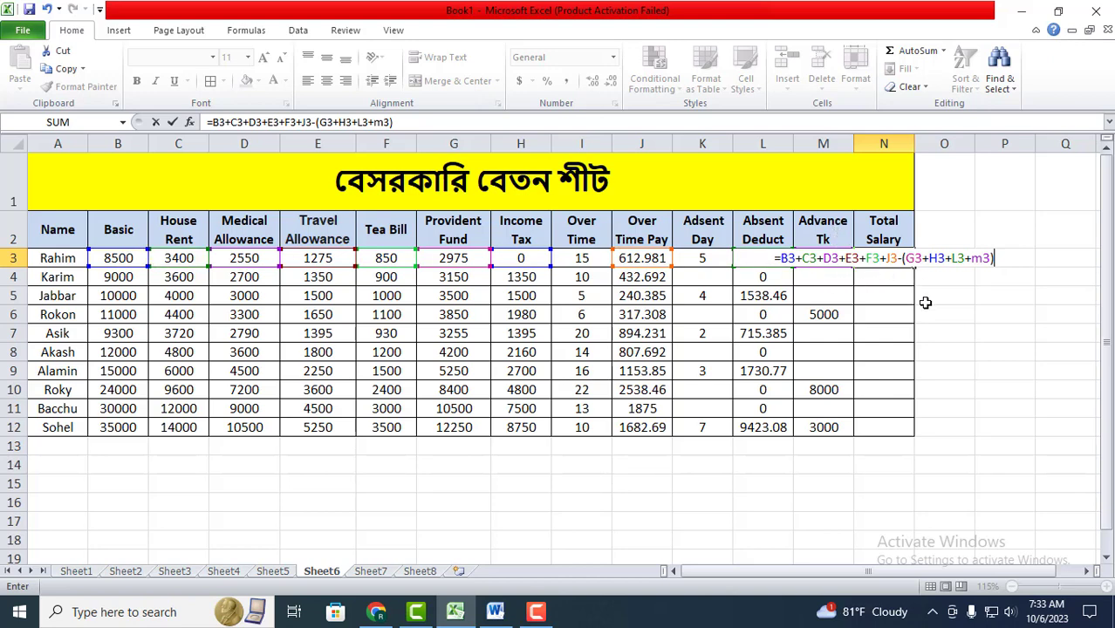
key("Return")
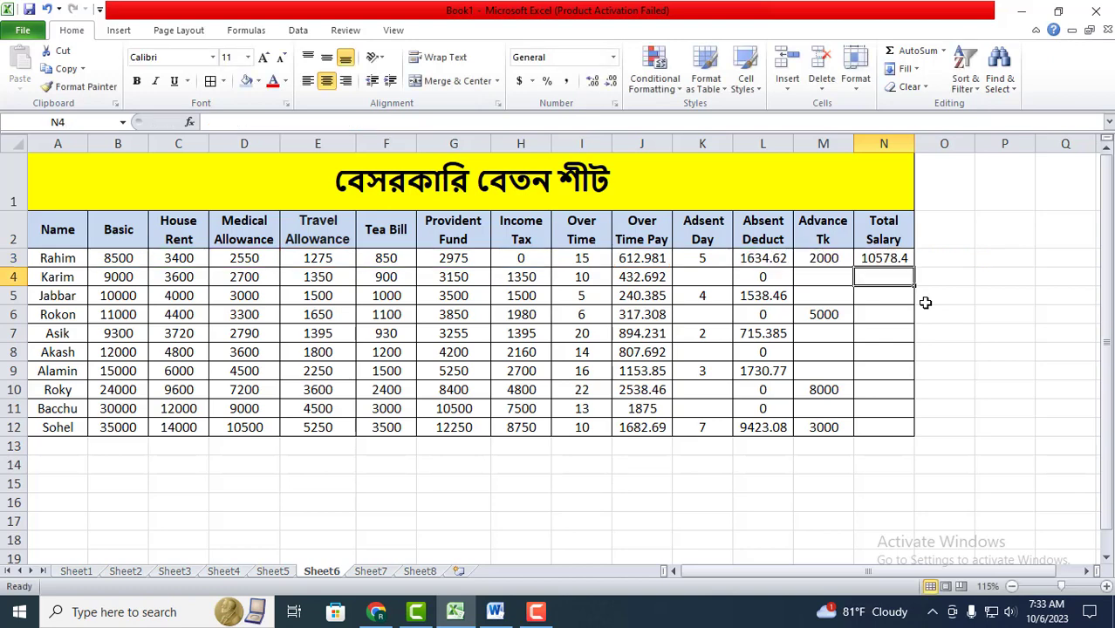
Step: Fill the Total Salary formula from N3 down to N12, giving 10578.4 to 42375
left_click(870, 257)
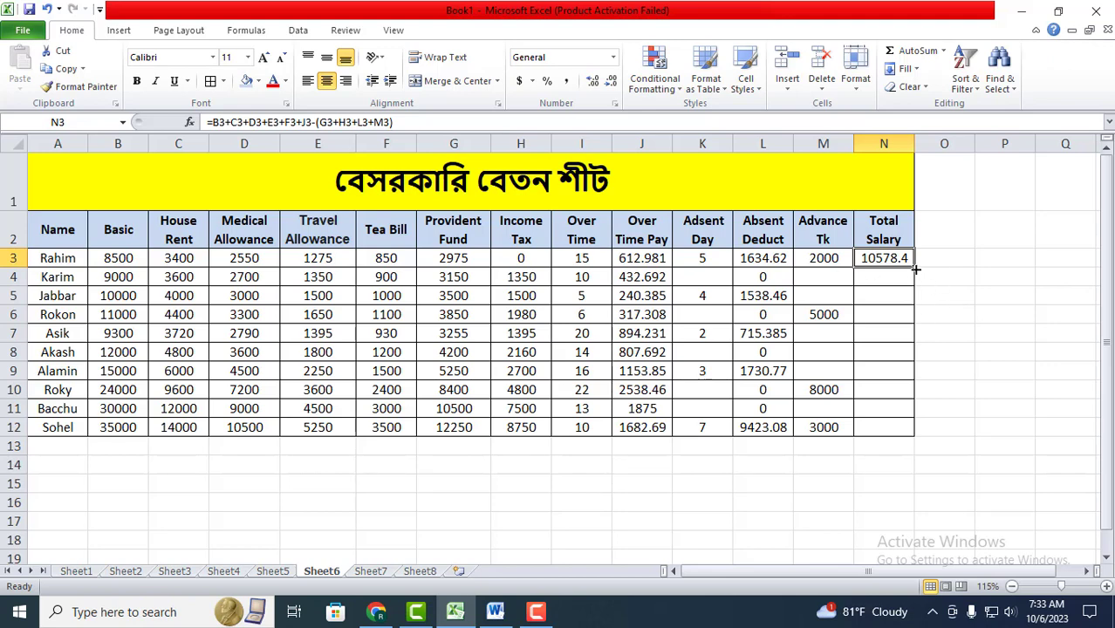
left_click_drag(915, 270, 899, 434)
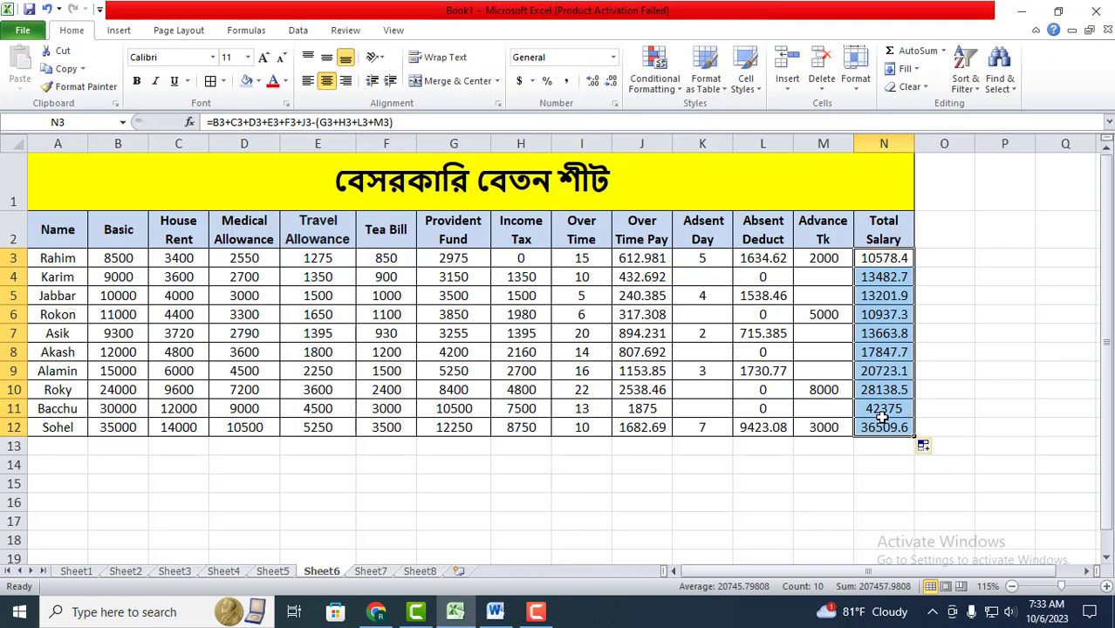
left_click(465, 454)
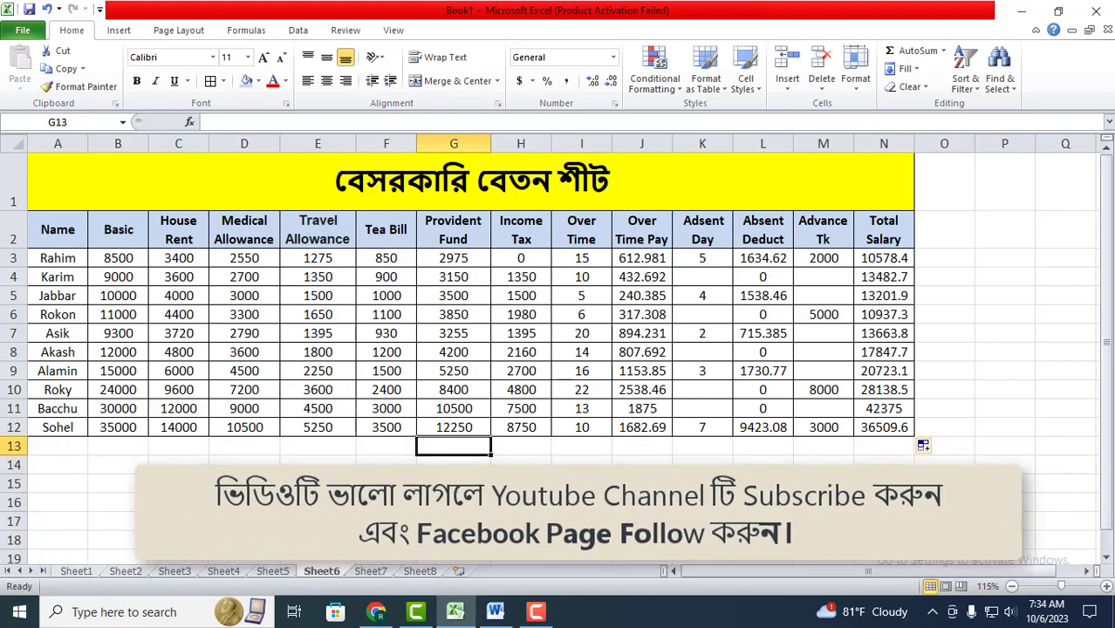
Step: Merge A15:H15 into one cell and fill it yellow
left_click_drag(52, 485, 509, 484)
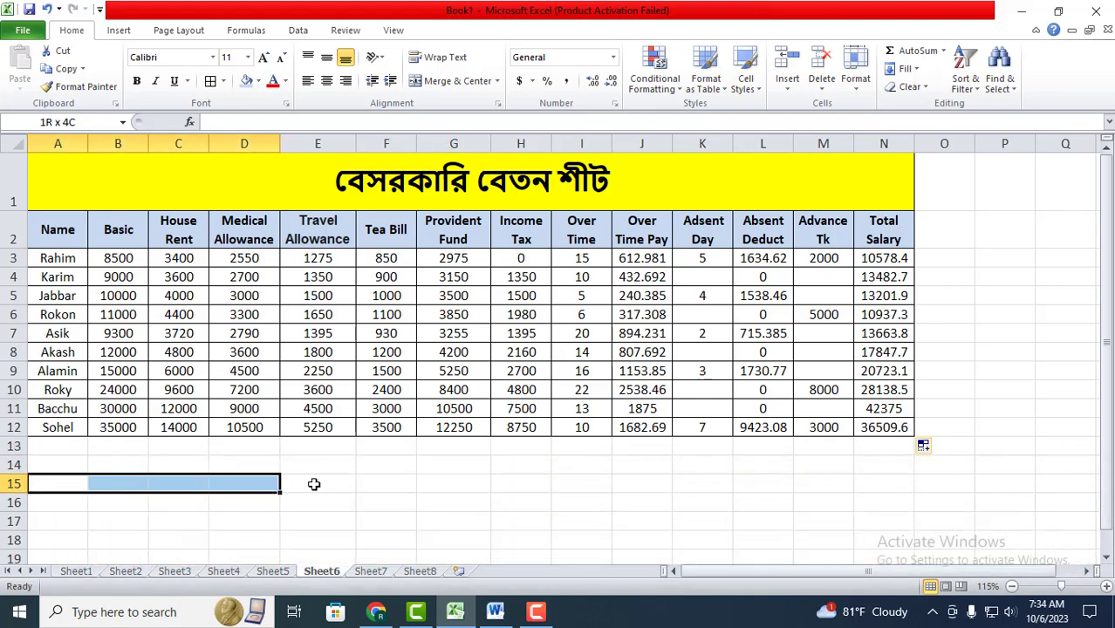
left_click(467, 81)
left_click(288, 538)
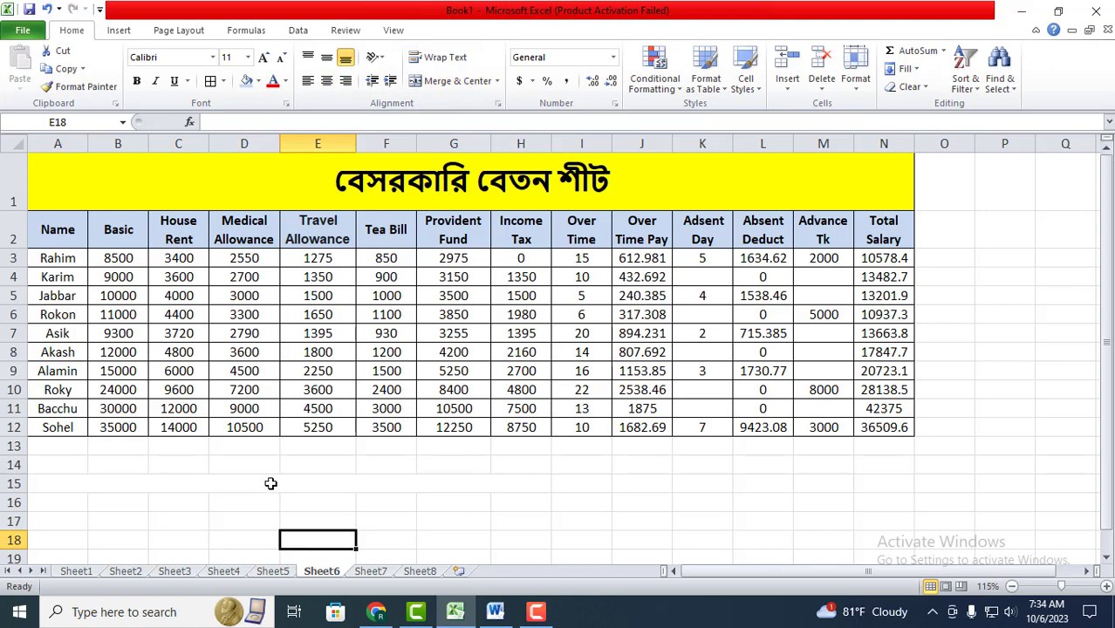
left_click(271, 483)
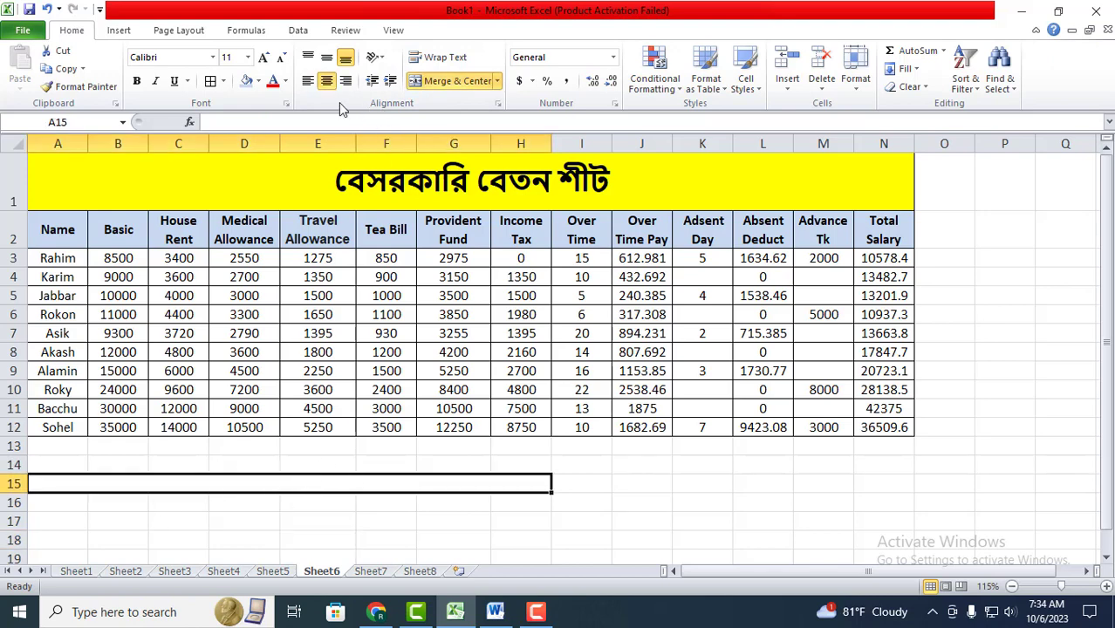
left_click(259, 82)
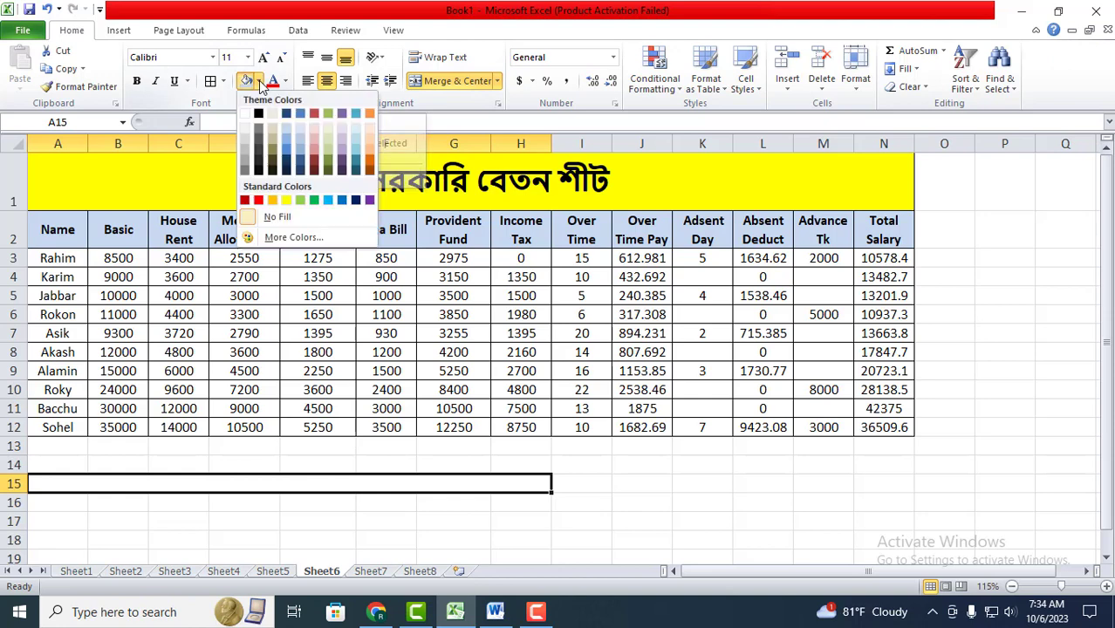
left_click(286, 200)
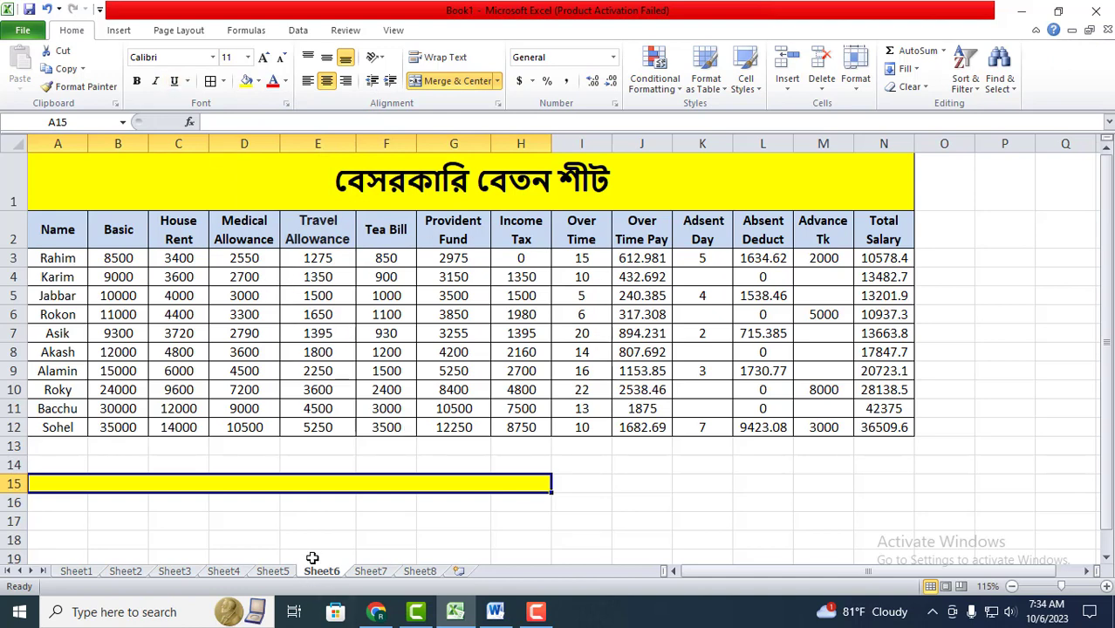
left_click(316, 532)
Step: Apply All Borders to the block A14:I18
left_click(90, 464)
left_click_drag(90, 464, 582, 530)
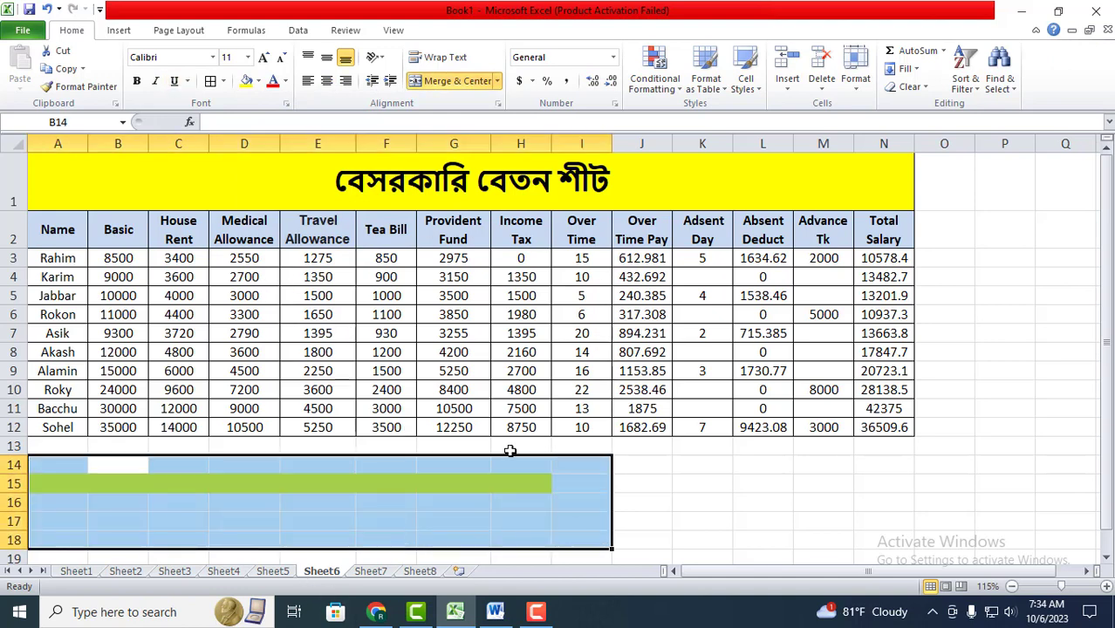
left_click(224, 81)
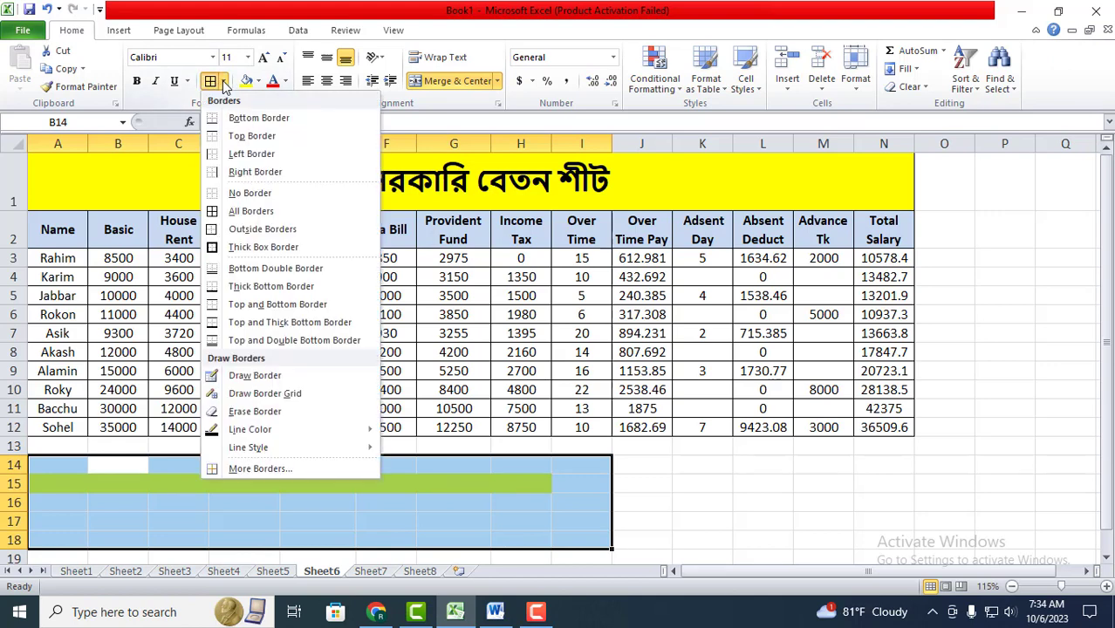
left_click(250, 211)
left_click(571, 481)
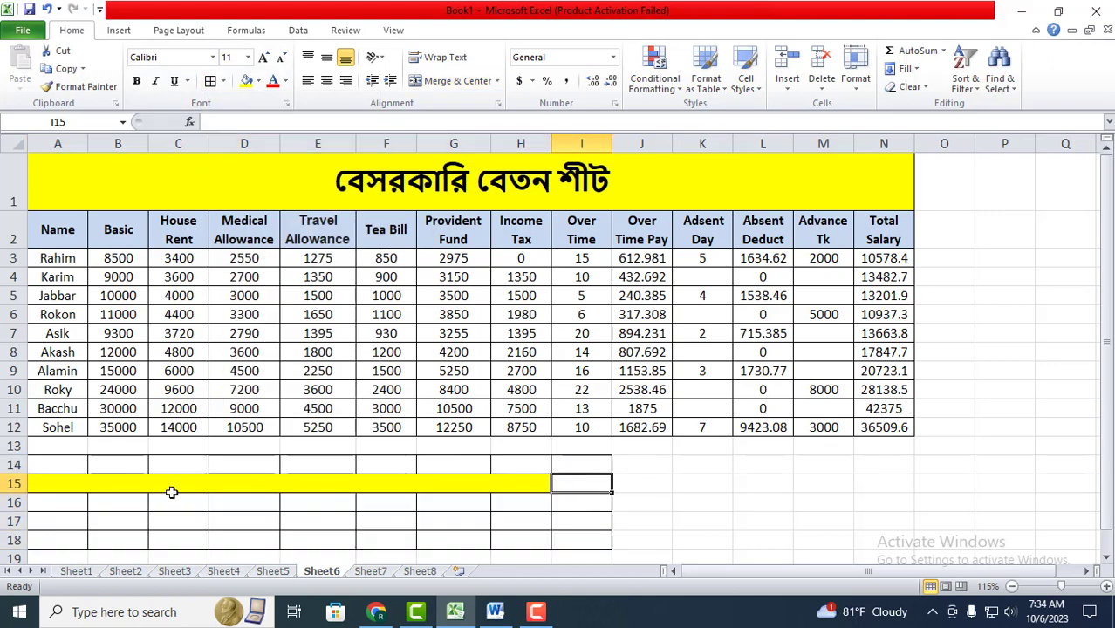